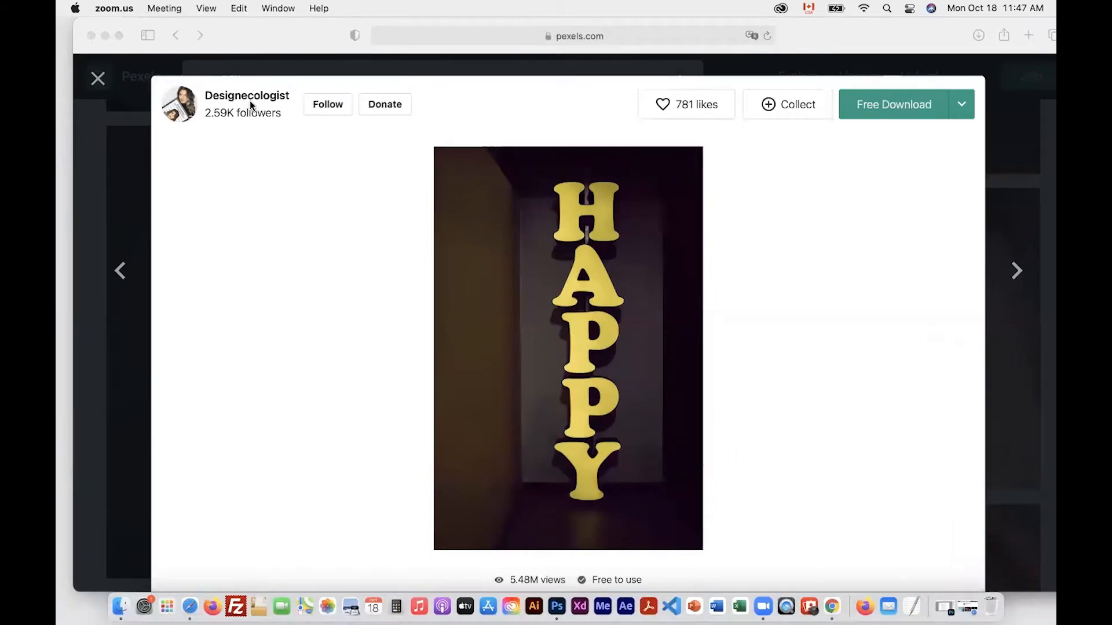
click(105, 37)
drag(279, 41, 218, 35)
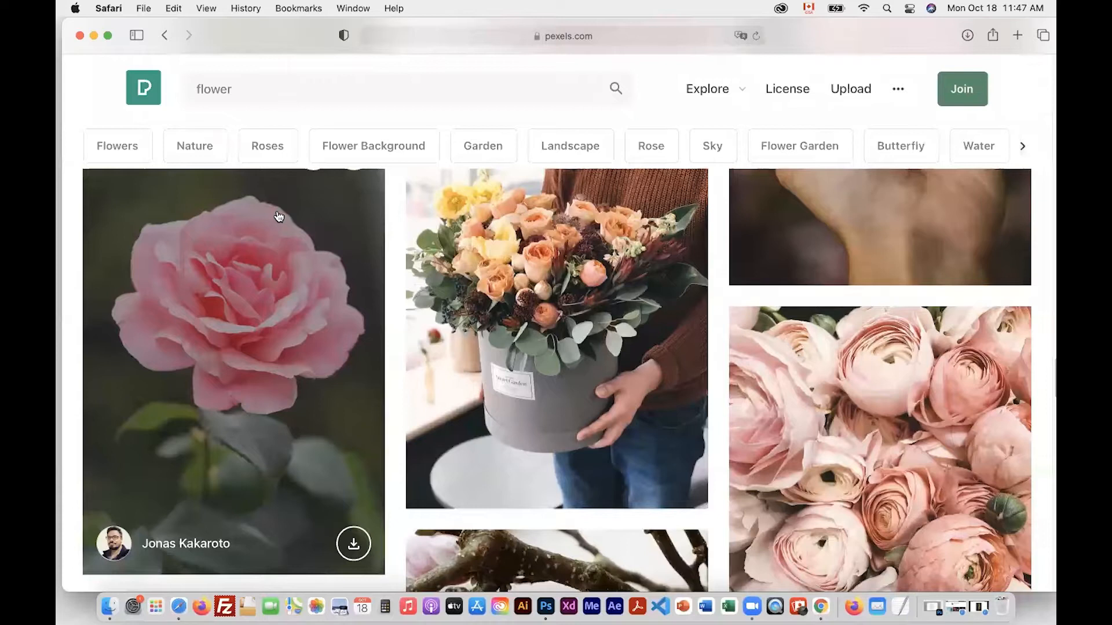
click(192, 552)
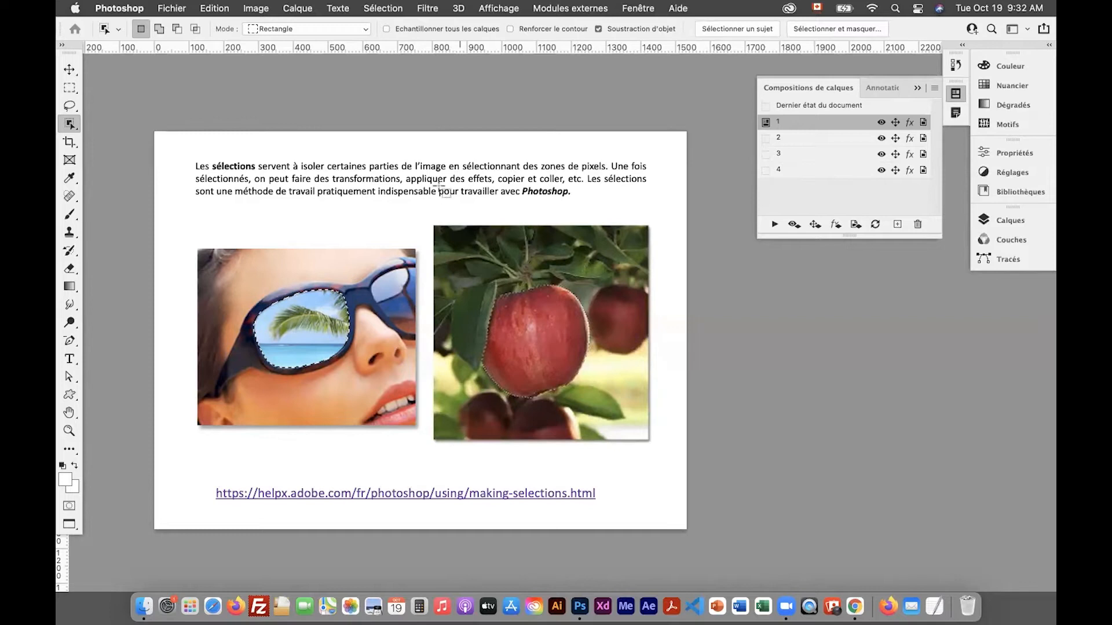
Display layer comp 2 and examine the Selection commands and the tools grouped under the marquee, lasso and object selection tools
click(374, 10)
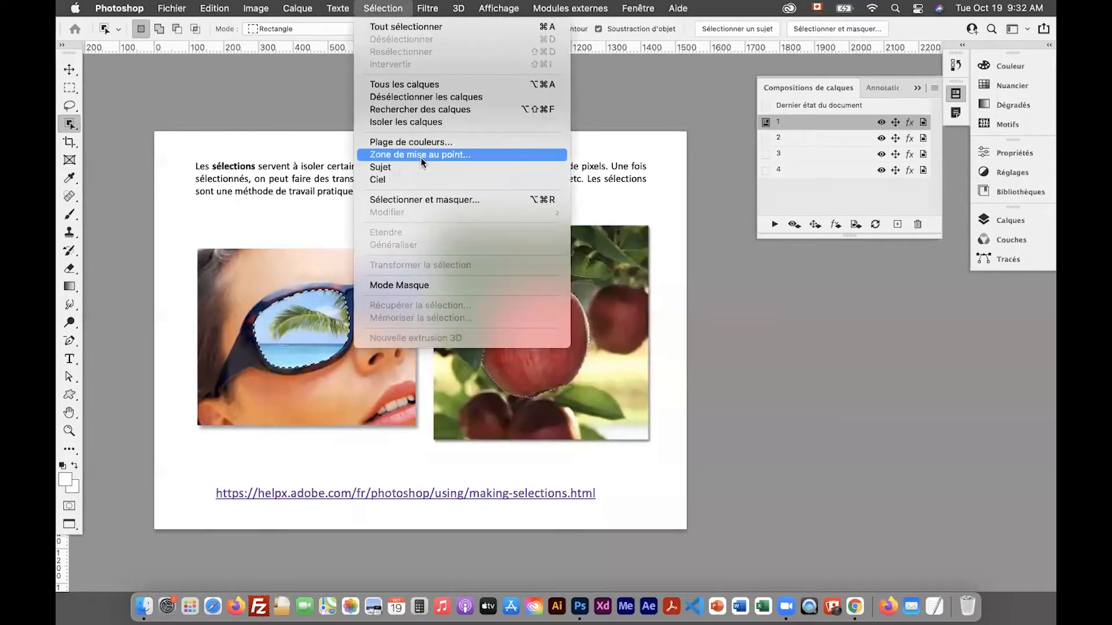
click(377, 11)
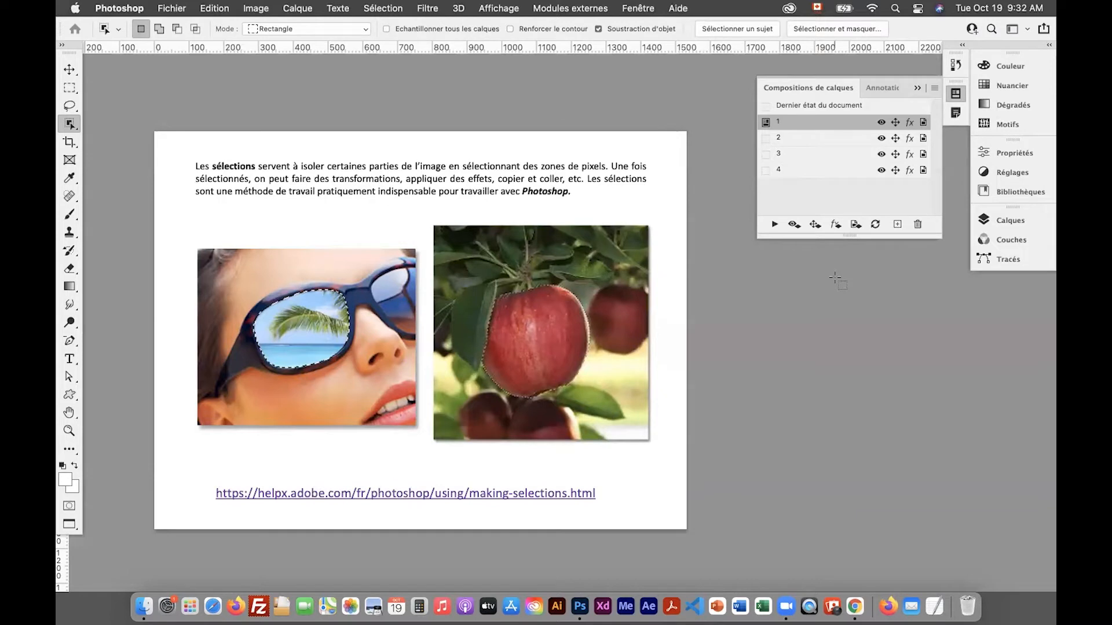
click(774, 226)
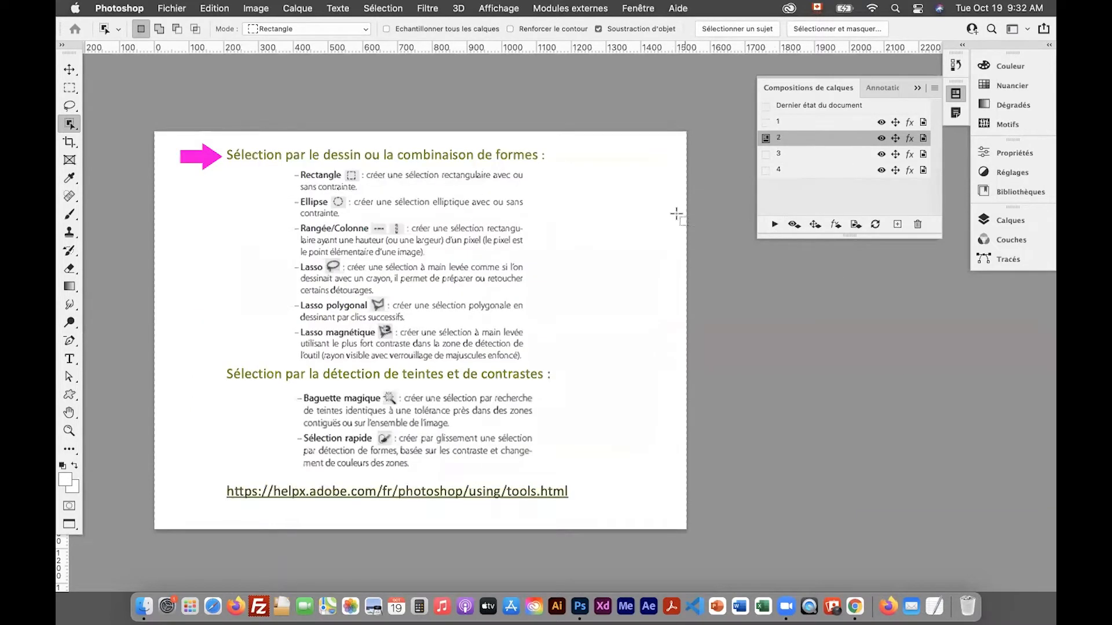
click(70, 90)
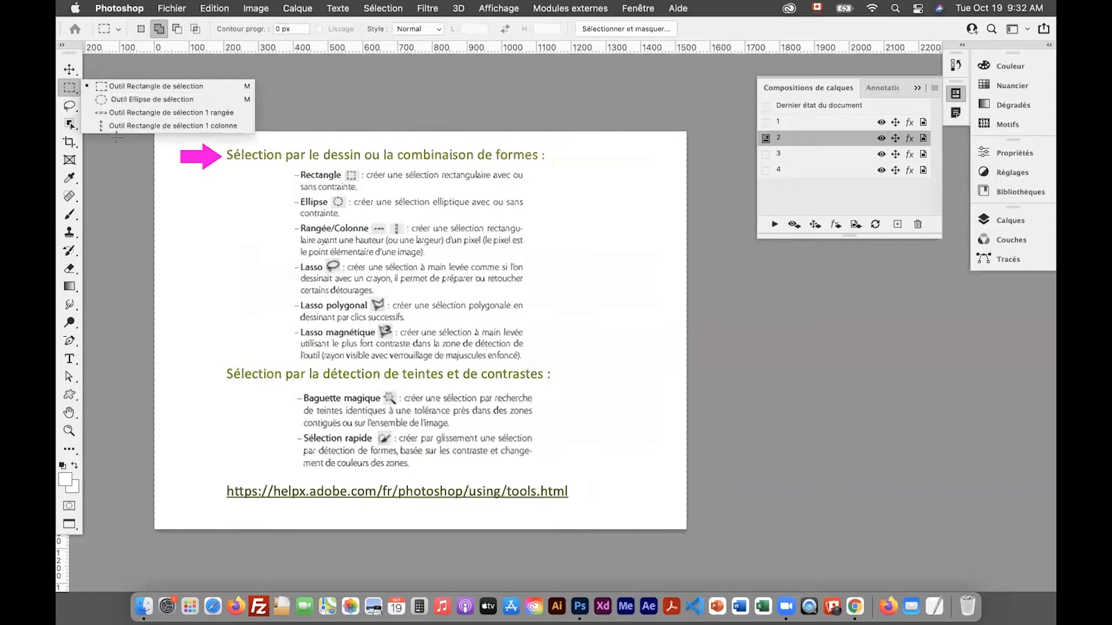
click(70, 108)
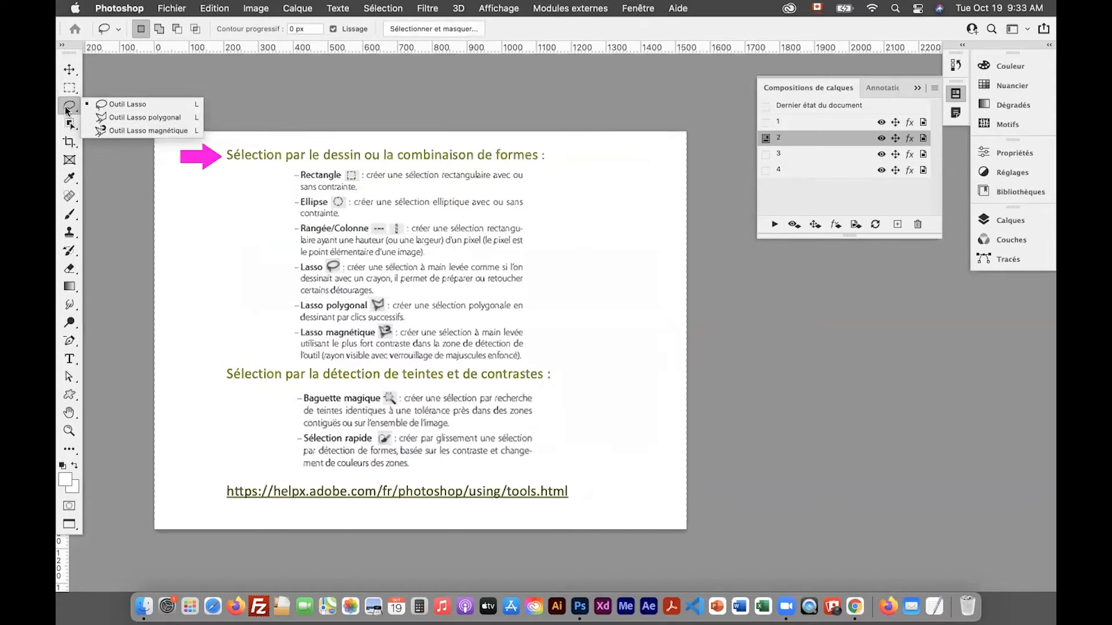
click(68, 110)
click(68, 127)
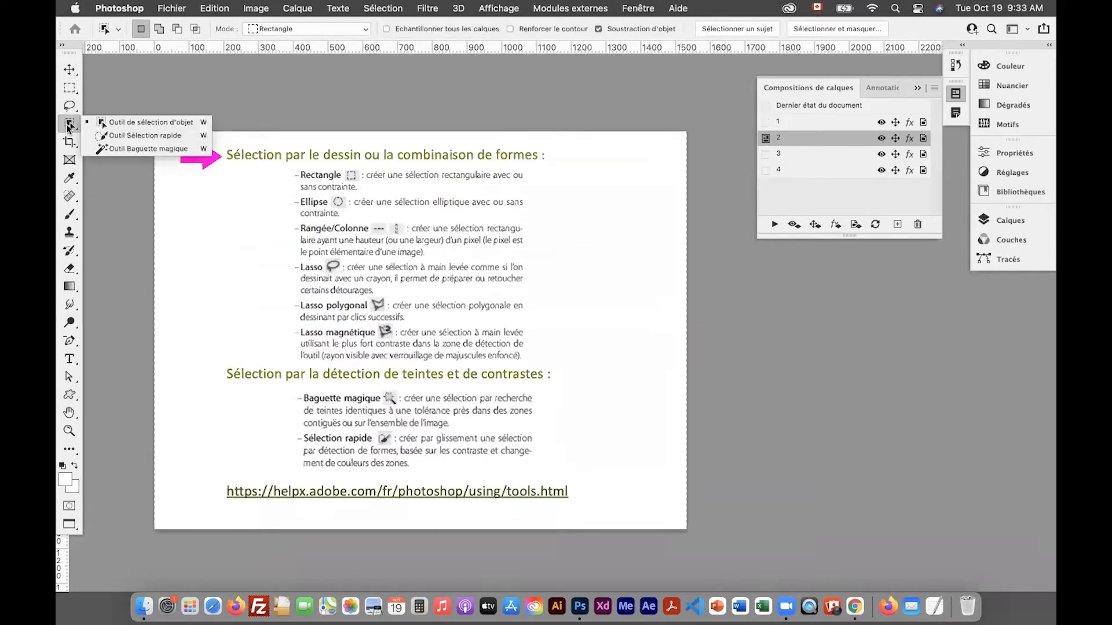
click(70, 106)
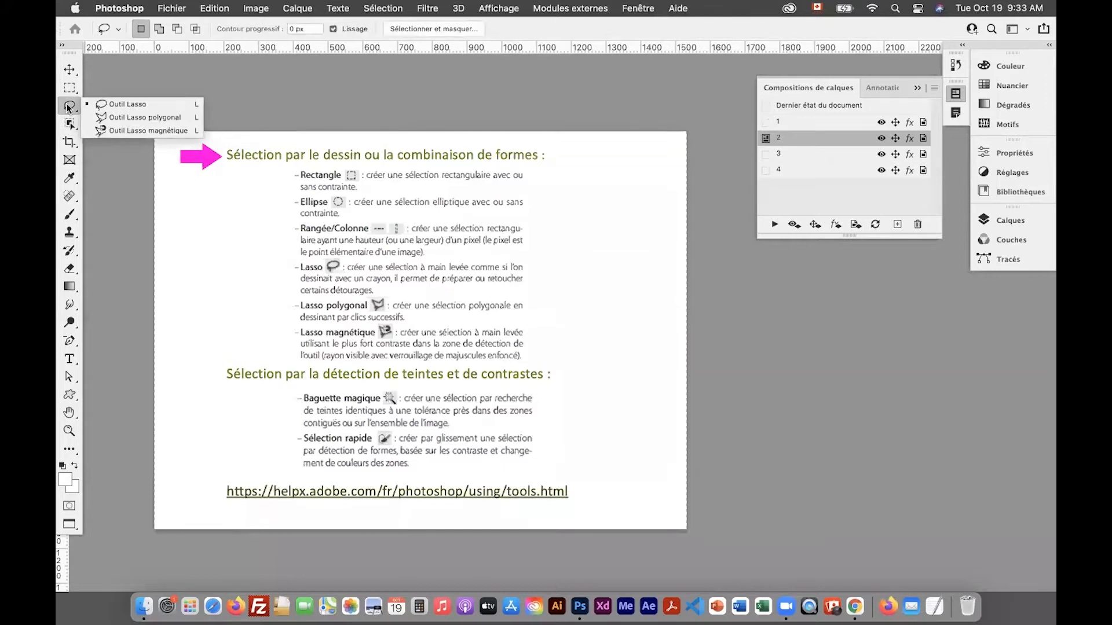
click(67, 90)
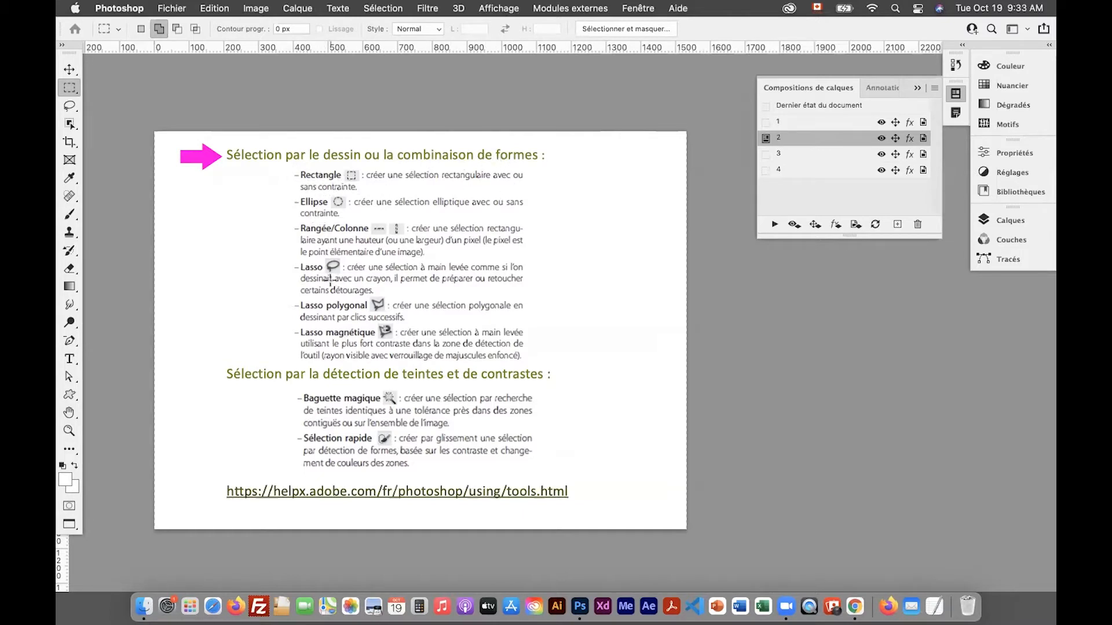
Show layer comp 3, examine the tools grouped with the Object Selection tool, and advance to the following layer comp
click(776, 226)
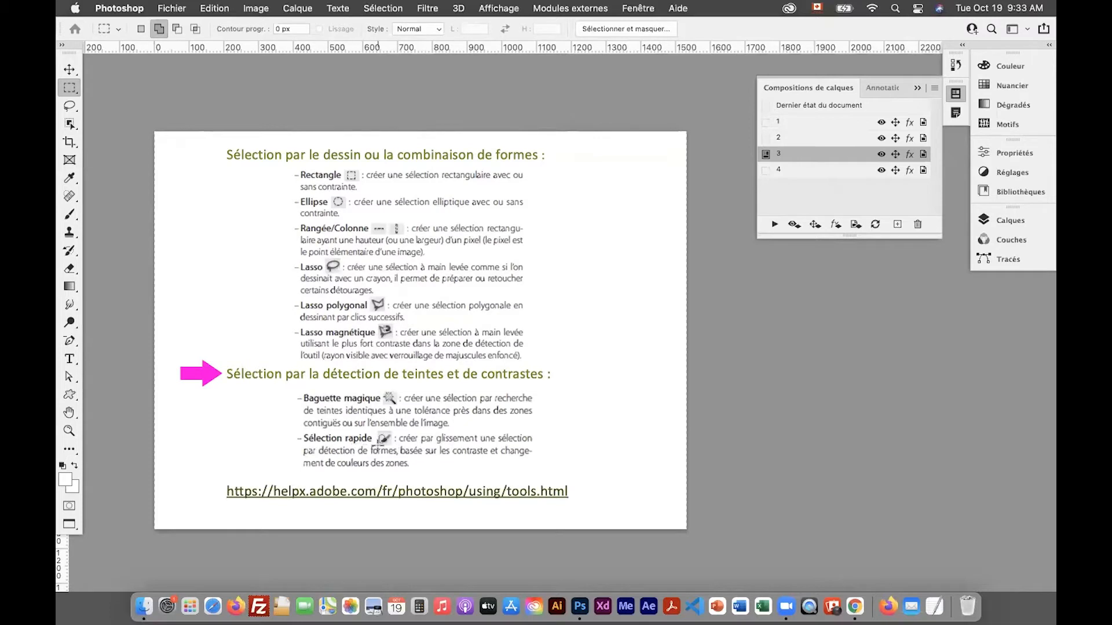
drag(70, 123, 131, 129)
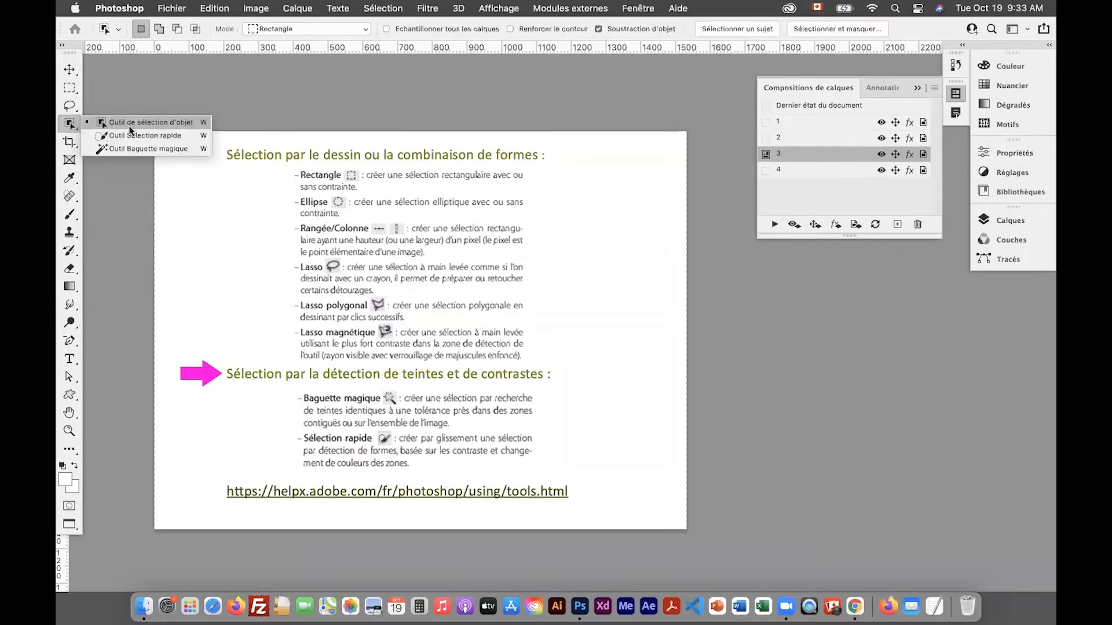
click(775, 226)
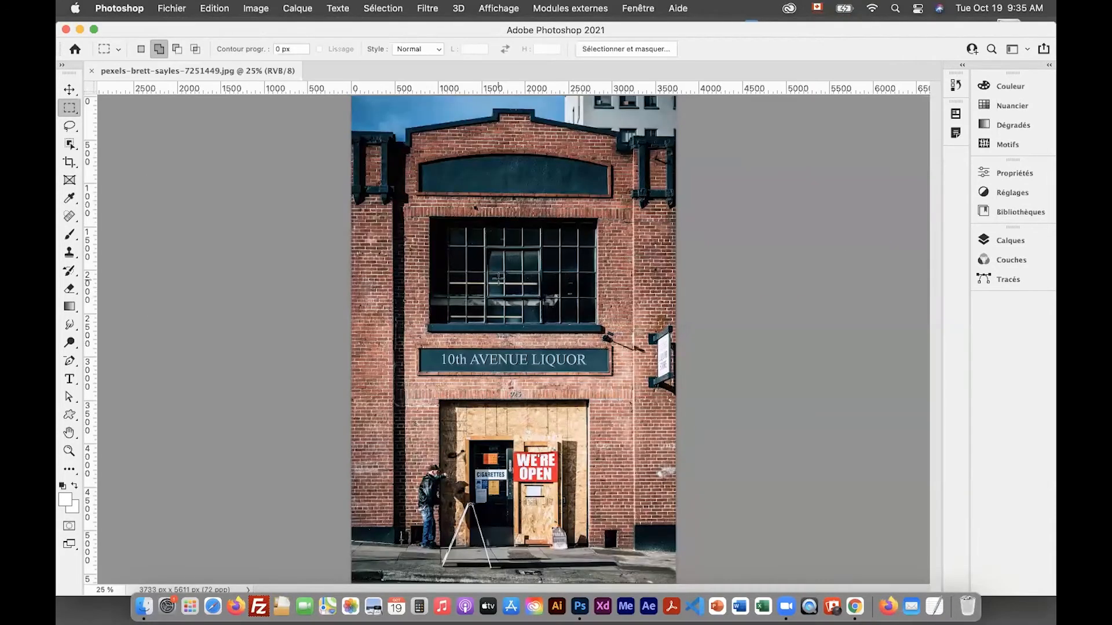
Examine the tool variants and shortcut letters grouped under the Rectangular Marquee and Lasso tools
click(70, 109)
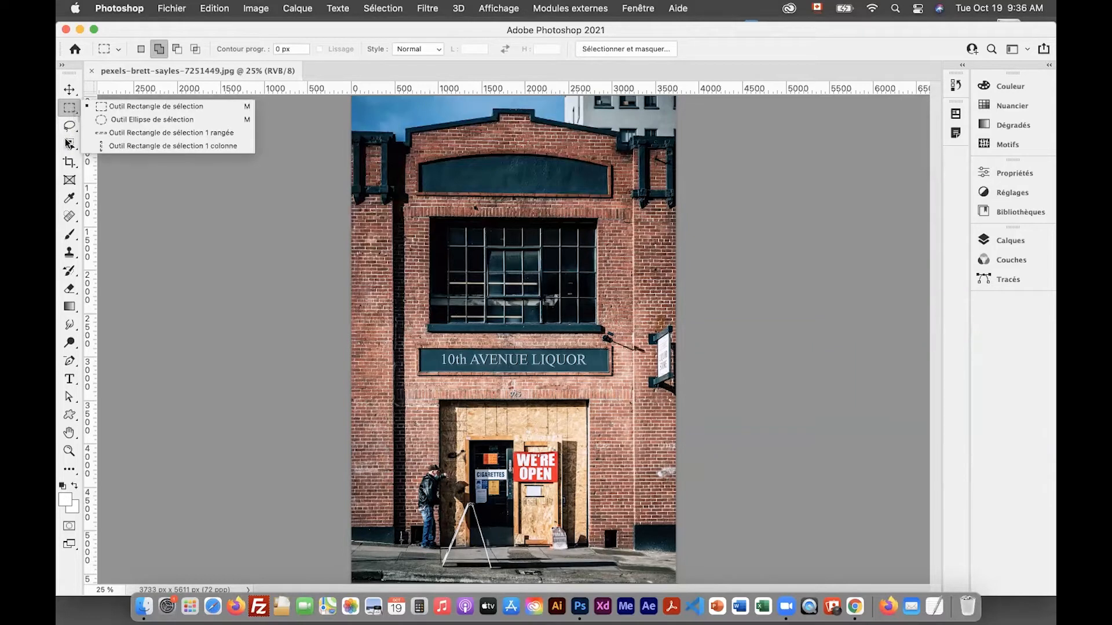
click(70, 126)
click(70, 108)
click(69, 125)
click(70, 108)
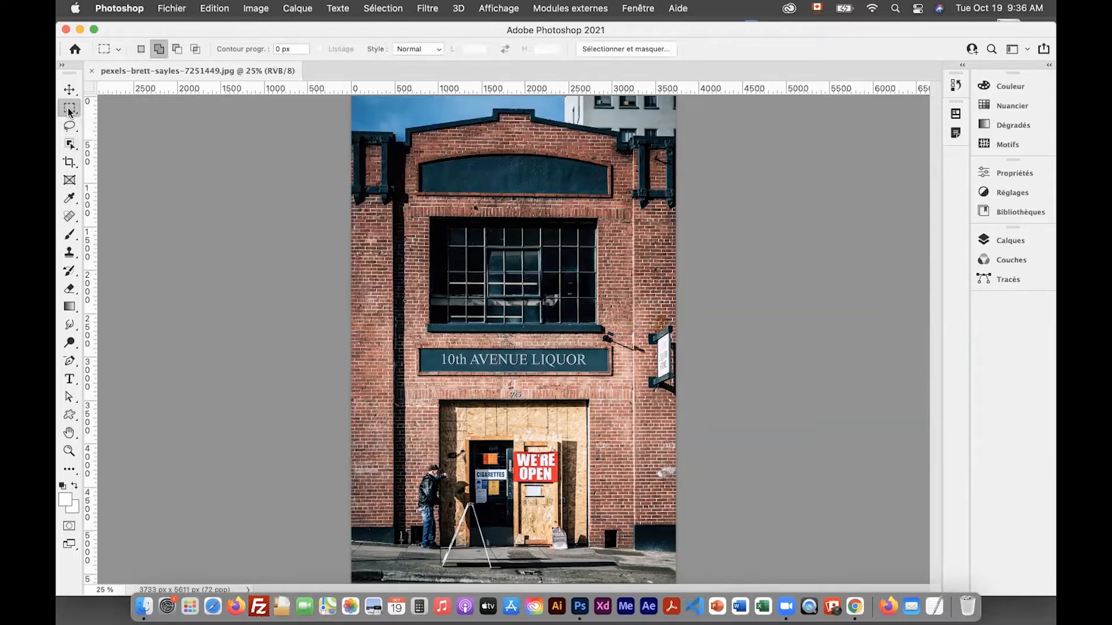
click(70, 125)
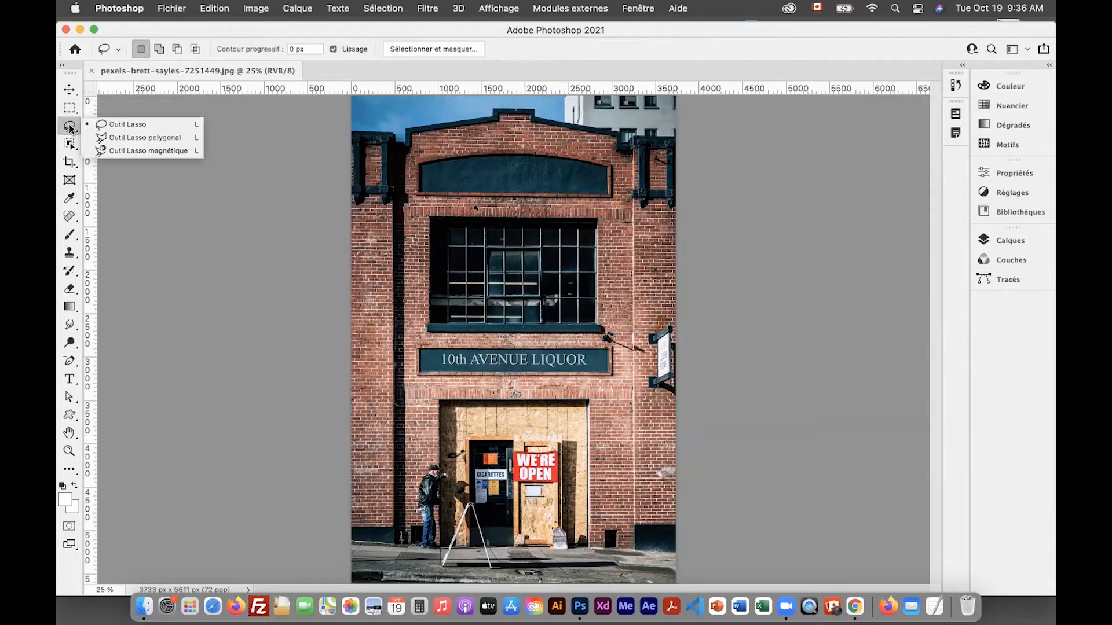
click(71, 109)
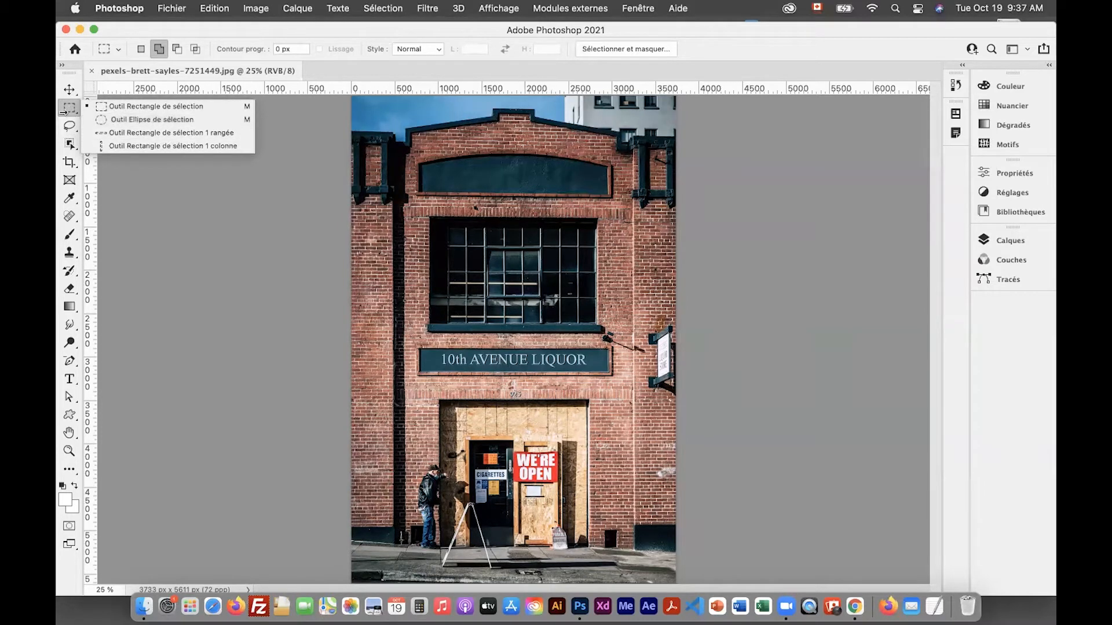
click(74, 111)
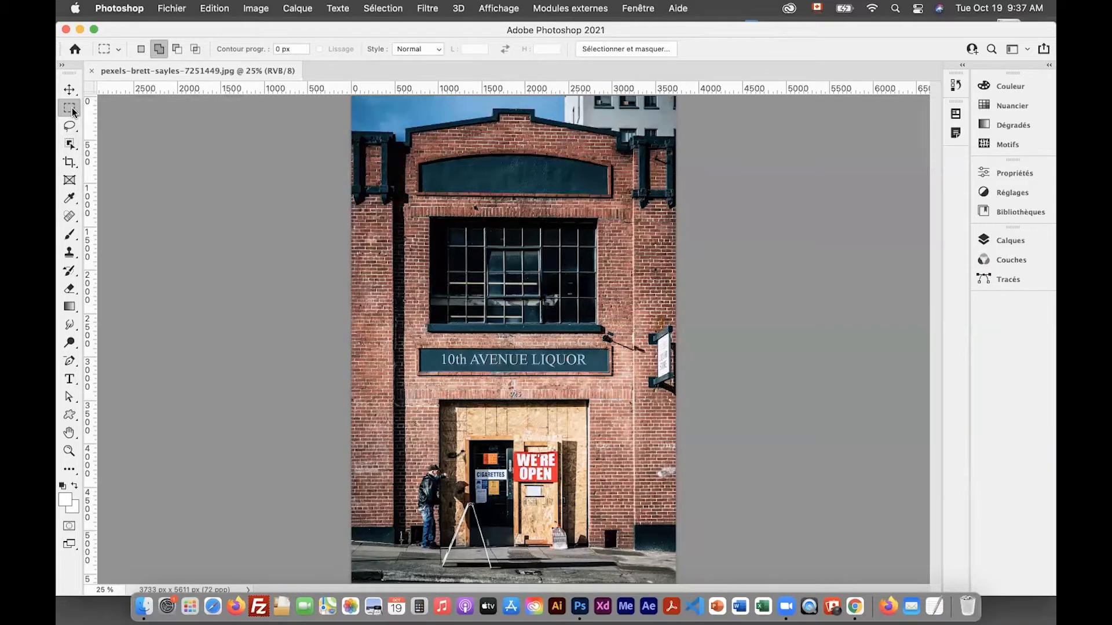
click(74, 112)
key(shift+m)
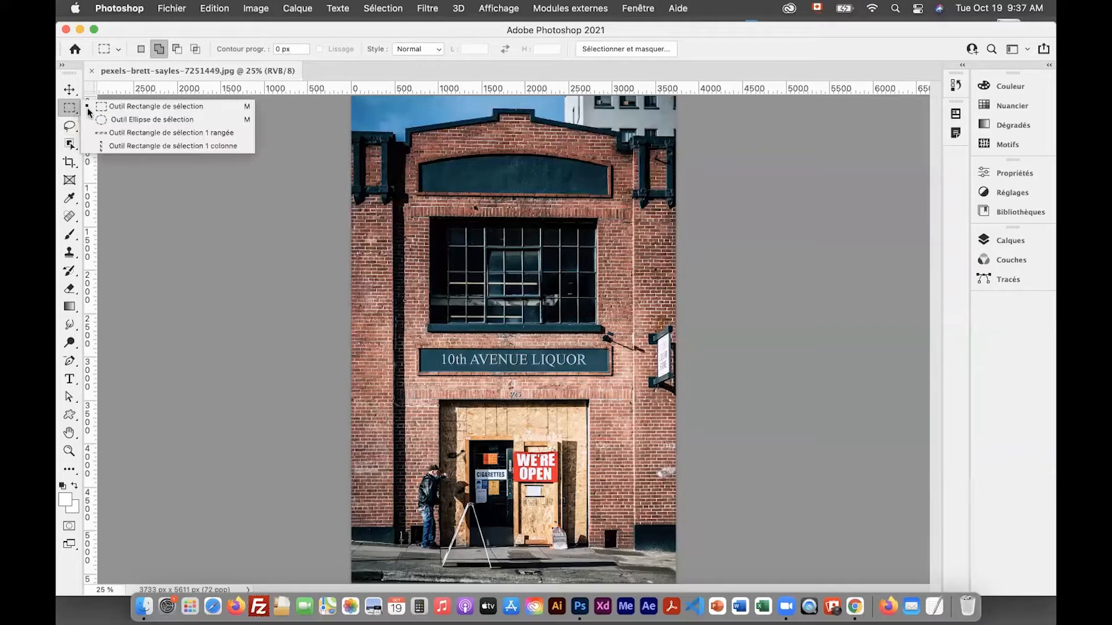
click(68, 108)
click(68, 107)
click(136, 108)
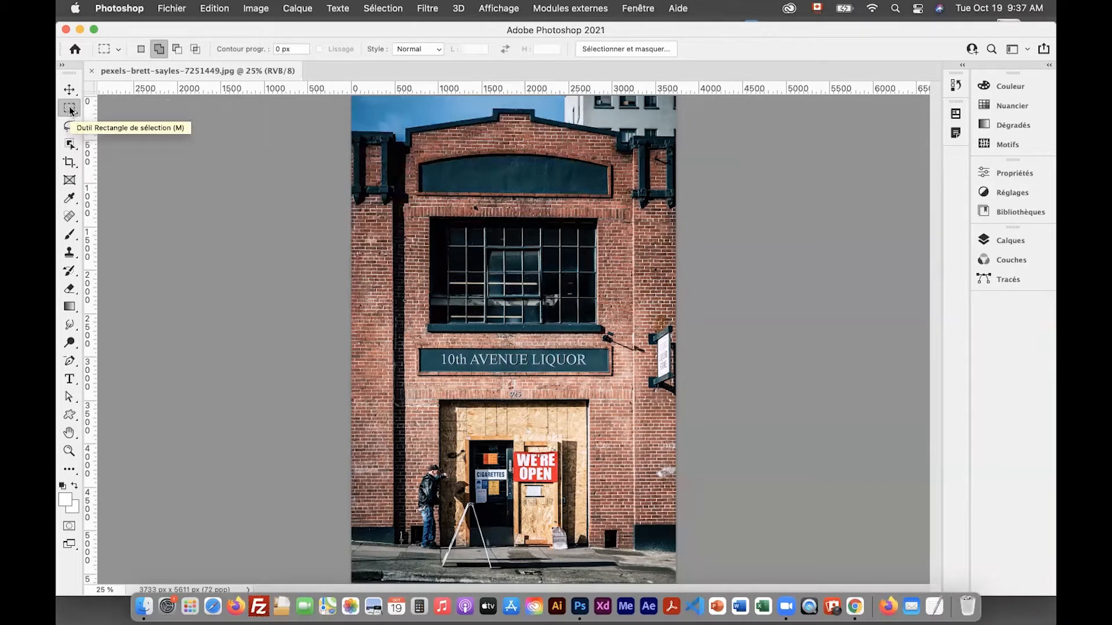
drag(70, 125, 110, 120)
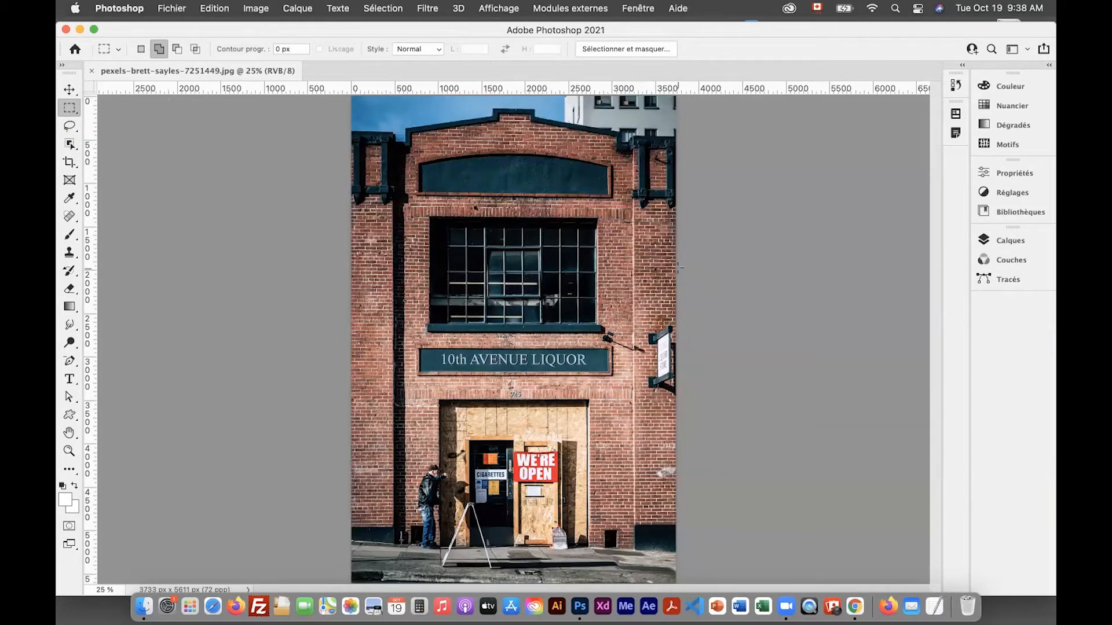
Draw a rectangular marquee around the 10th AVENUE LIQUOR sign at 100% zoom in new-selection mode, and adjust its position slightly
key(super+1)
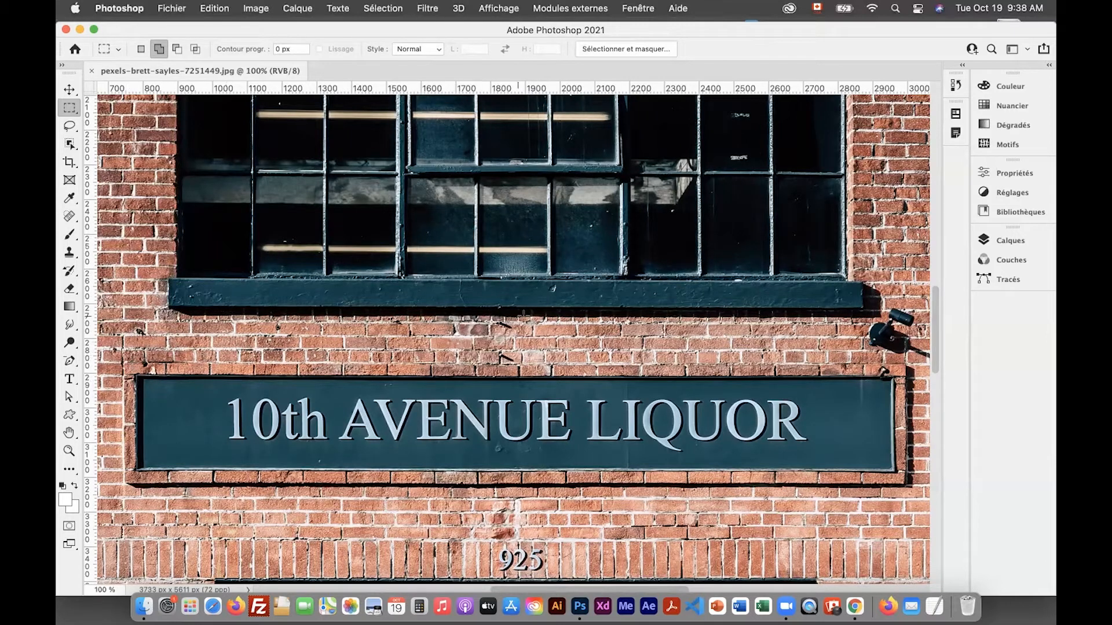
click(67, 114)
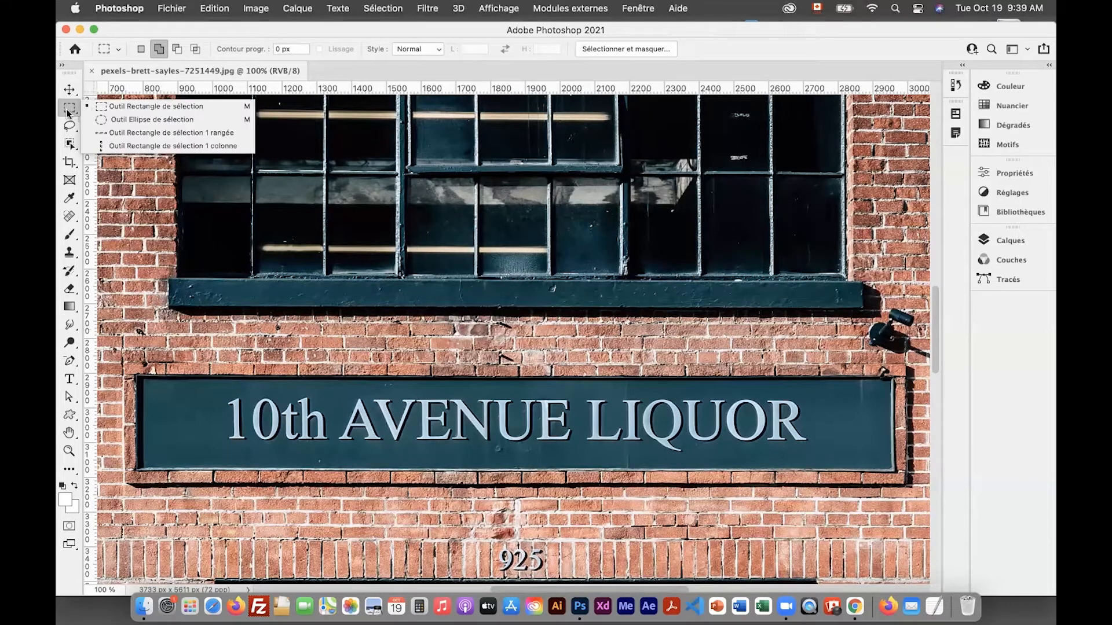
click(158, 110)
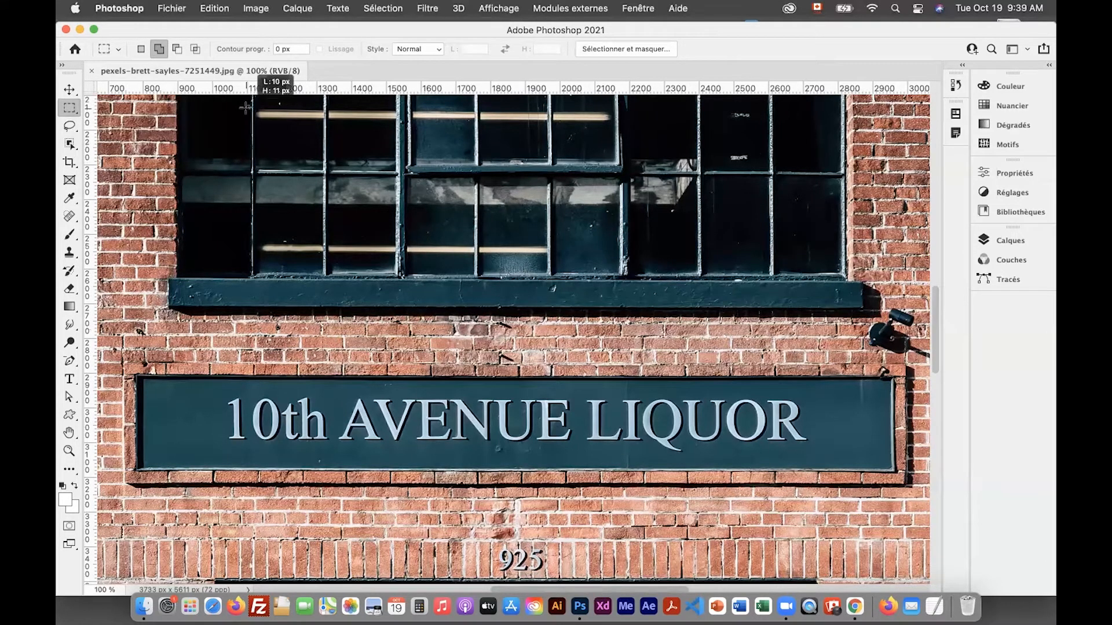
click(69, 109)
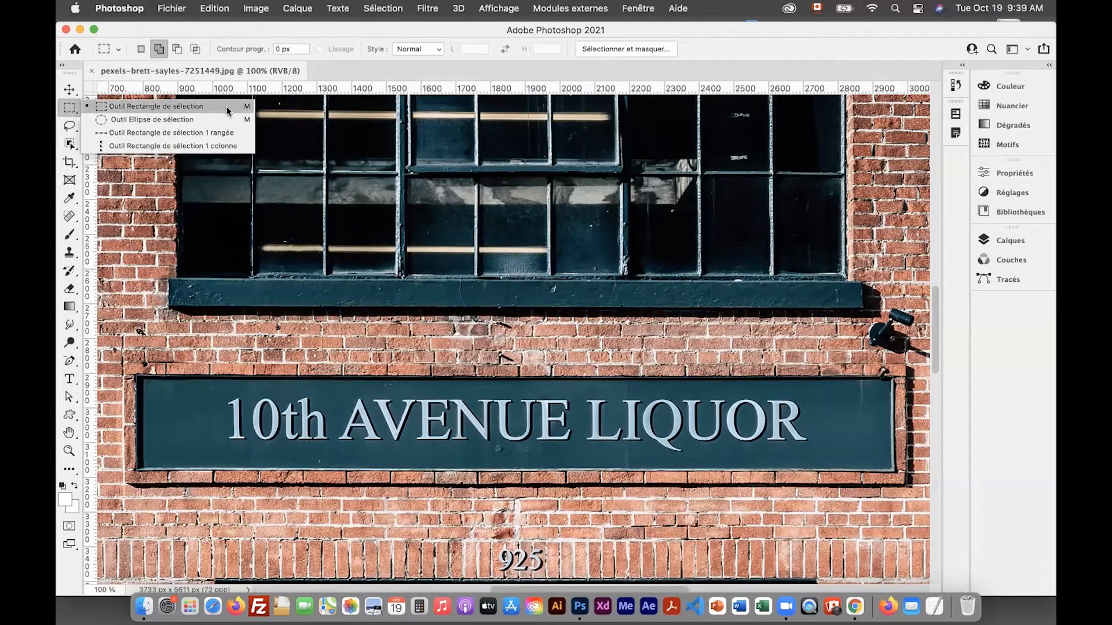
click(102, 108)
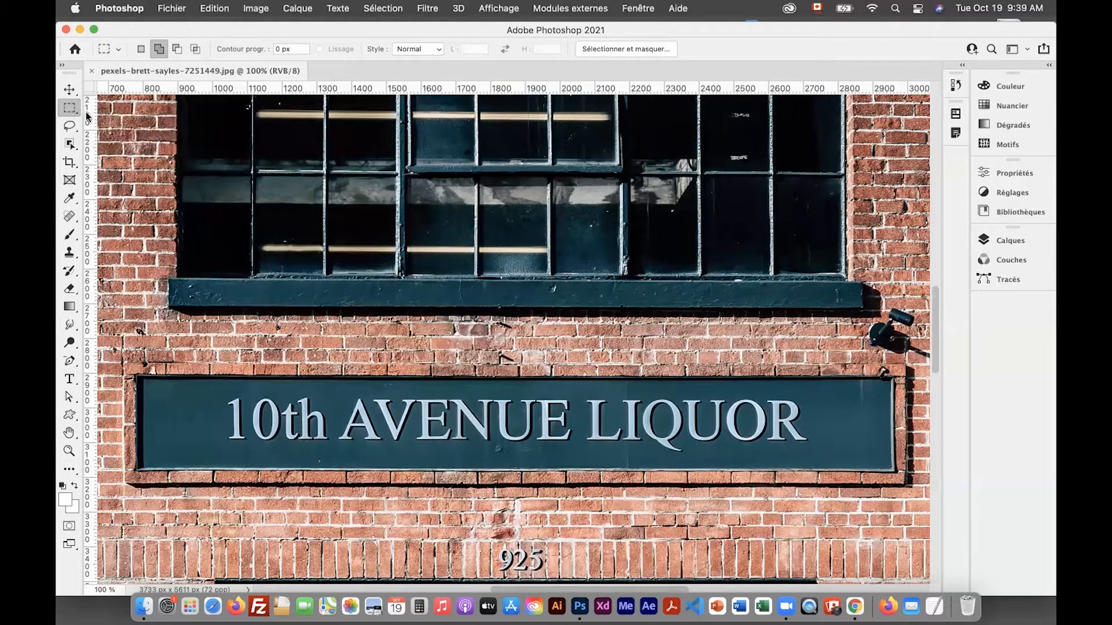
click(141, 51)
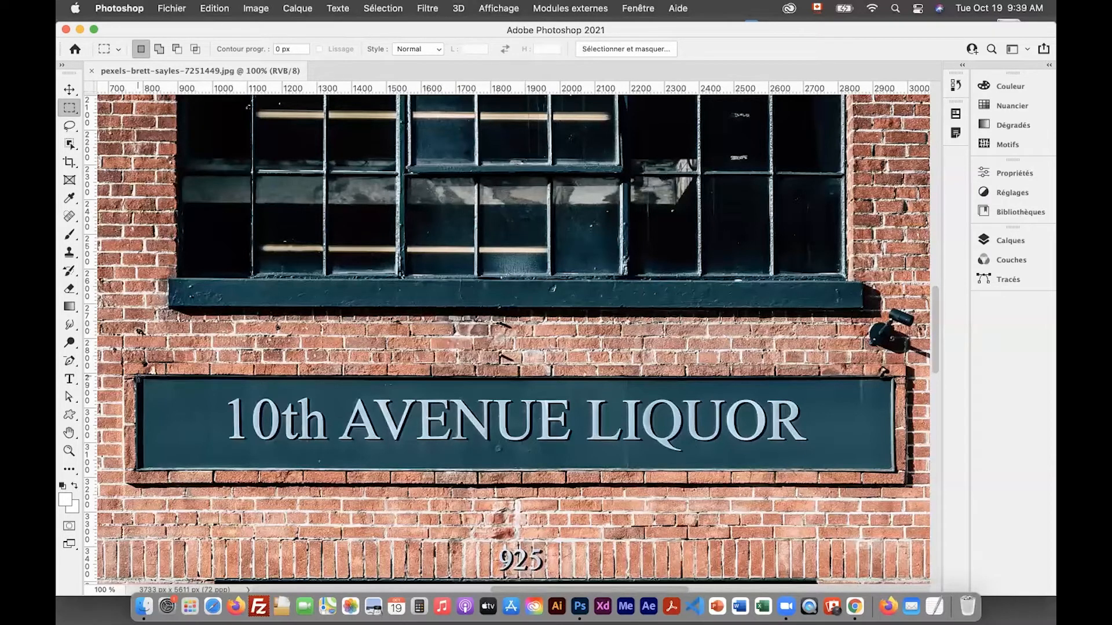
drag(139, 384, 950, 490)
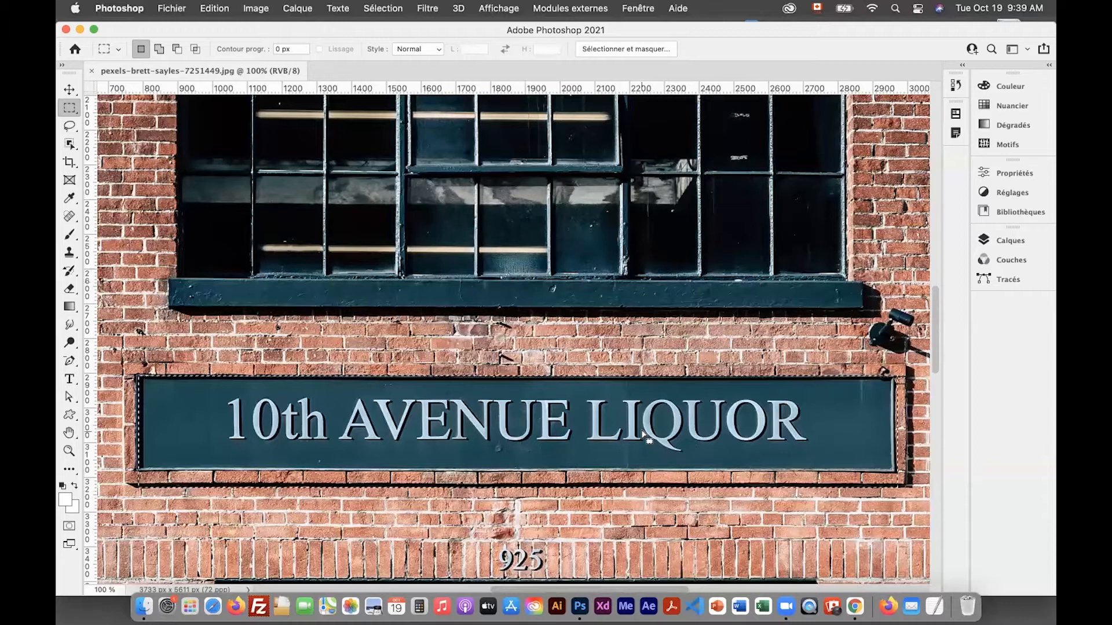
mouse_move(634, 438)
mouse_down()
mouse_move(710, 381)
mouse_move(724, 415)
mouse_move(660, 435)
mouse_move(677, 440)
mouse_move(654, 417)
mouse_move(635, 442)
mouse_up()
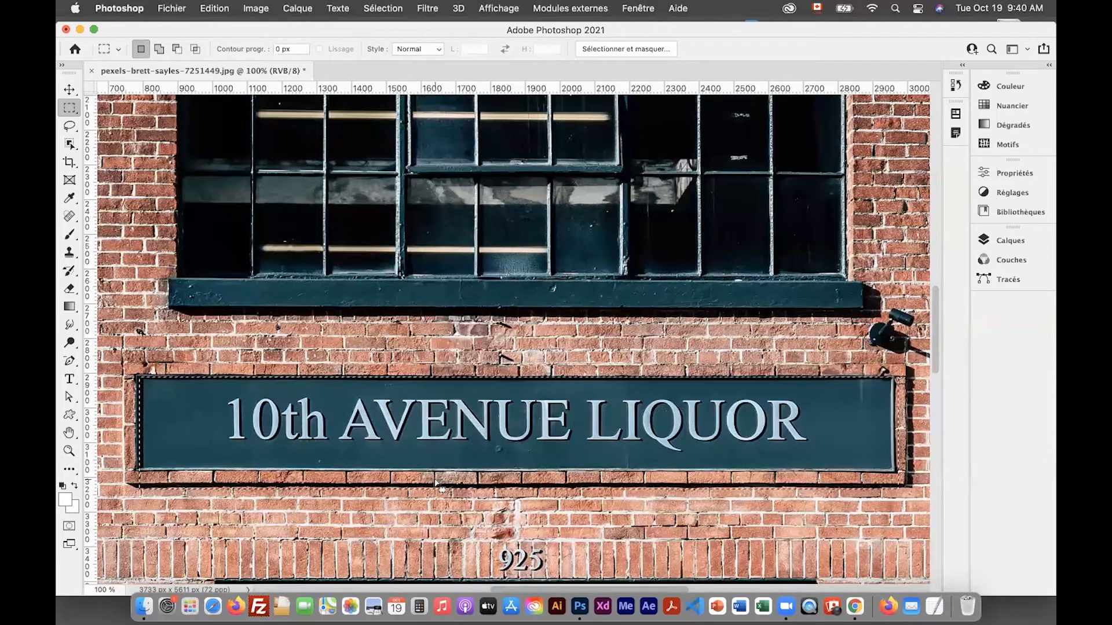
Transform the selection to about 99% width and 84% height, pulling in its lower and right edges to fit the sign panel
click(392, 10)
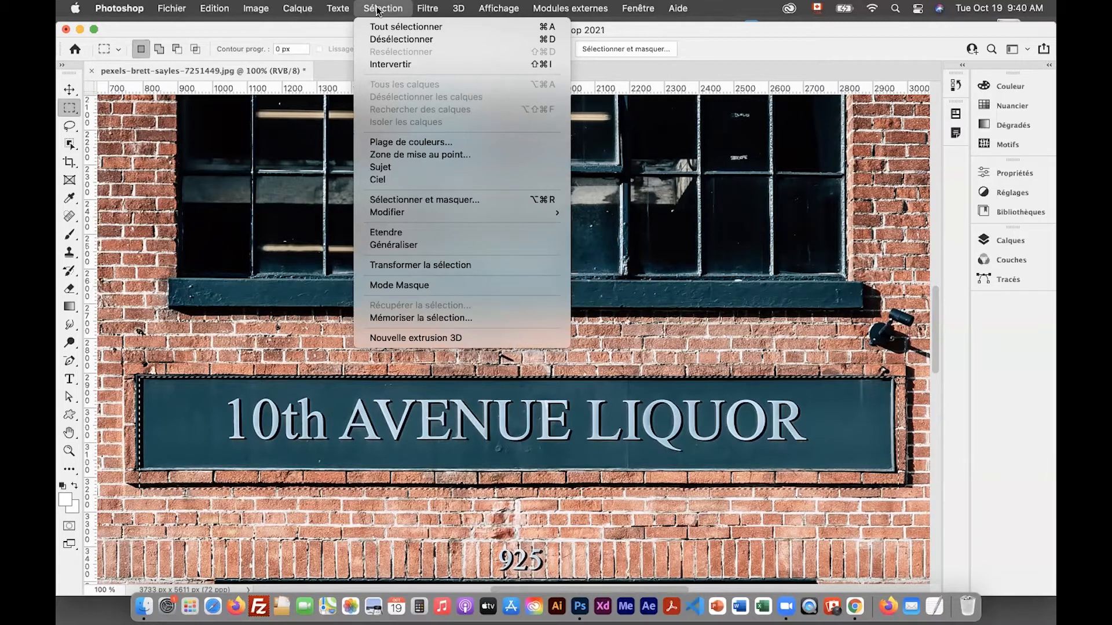
click(419, 265)
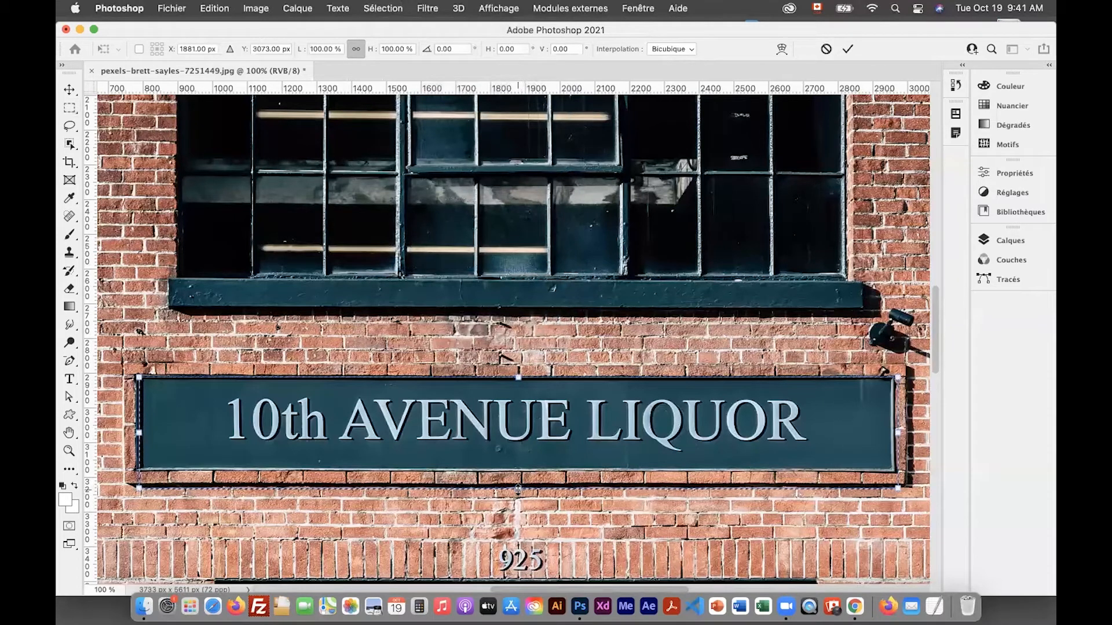
mouse_move(518, 490)
mouse_down()
mouse_move(519, 475)
mouse_move(523, 490)
mouse_up()
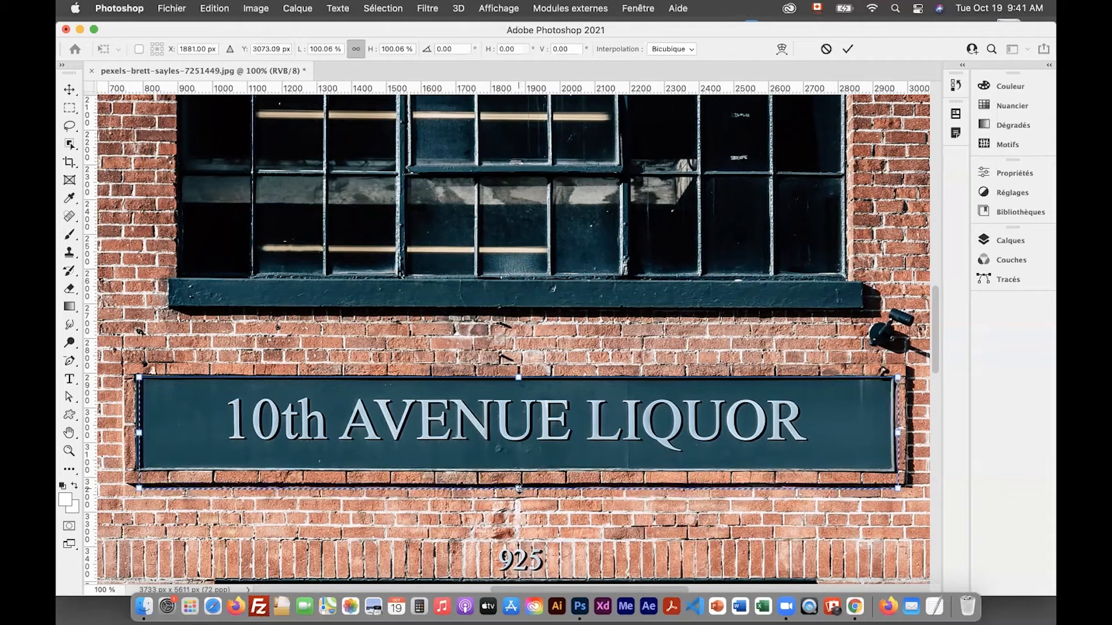
drag(518, 488, 520, 471)
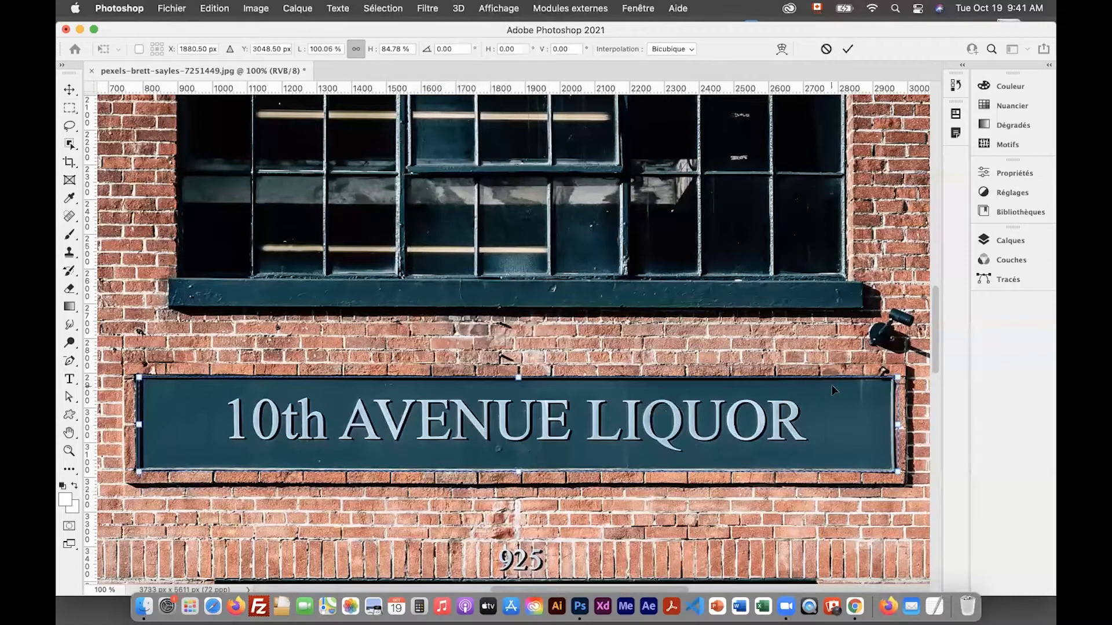
drag(899, 425, 893, 425)
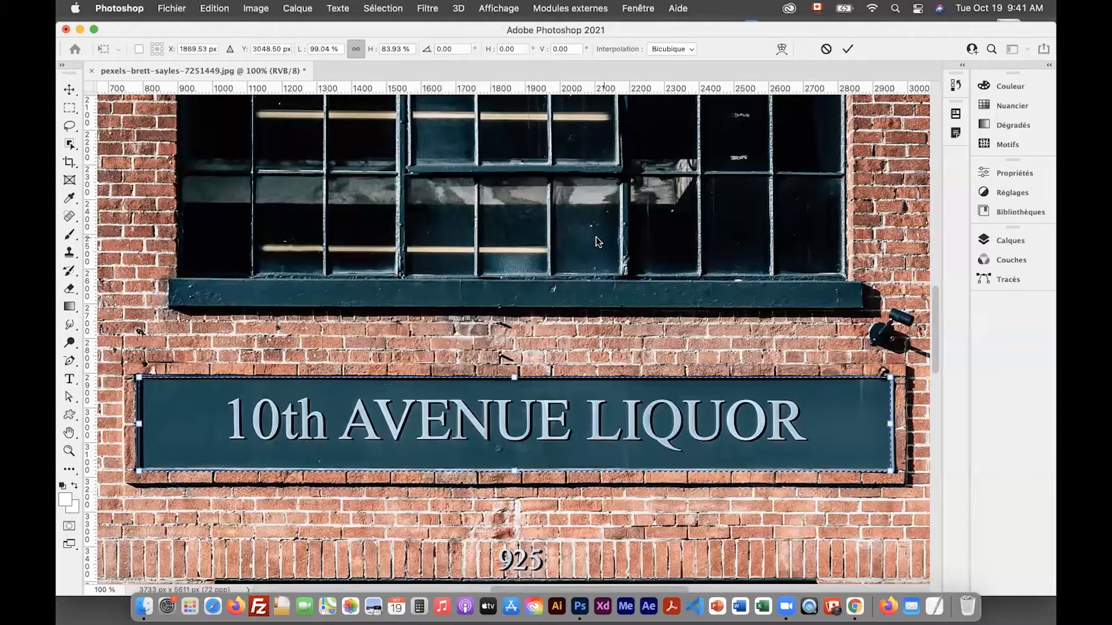
click(847, 51)
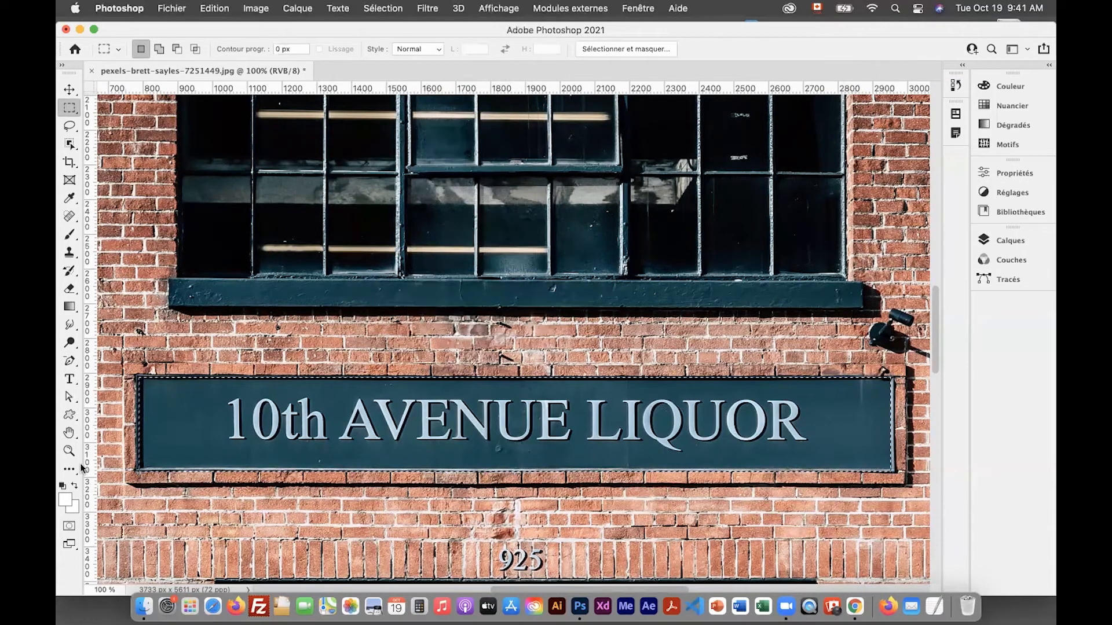
Check the sign selection's lower edge up close, and contract the selection by 3 pixels
click(69, 450)
drag(400, 447, 504, 509)
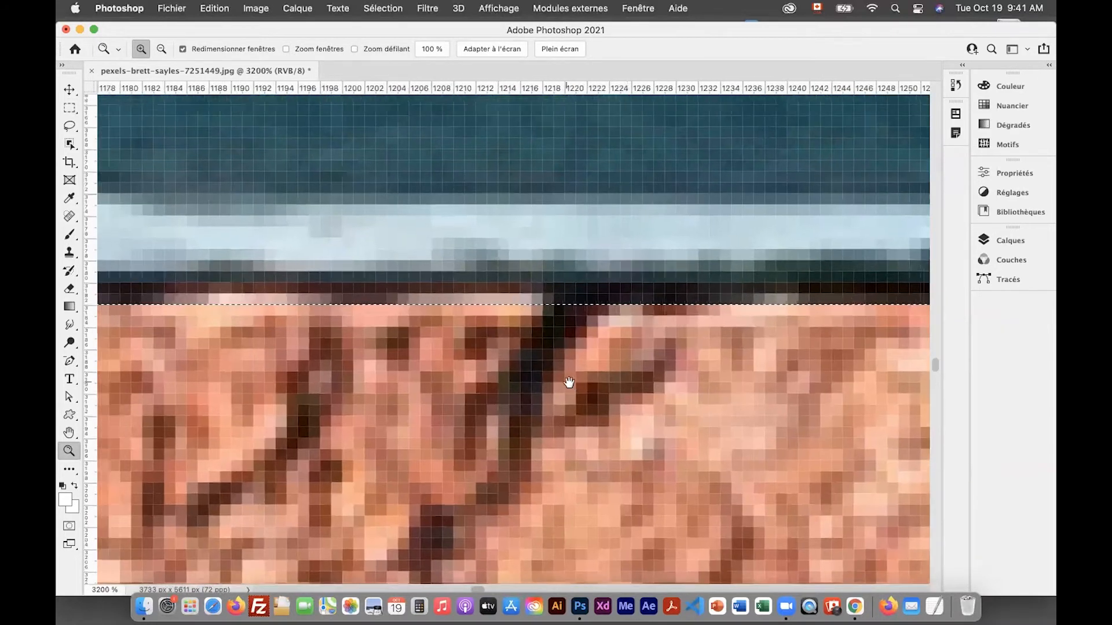
drag(568, 384, 601, 409)
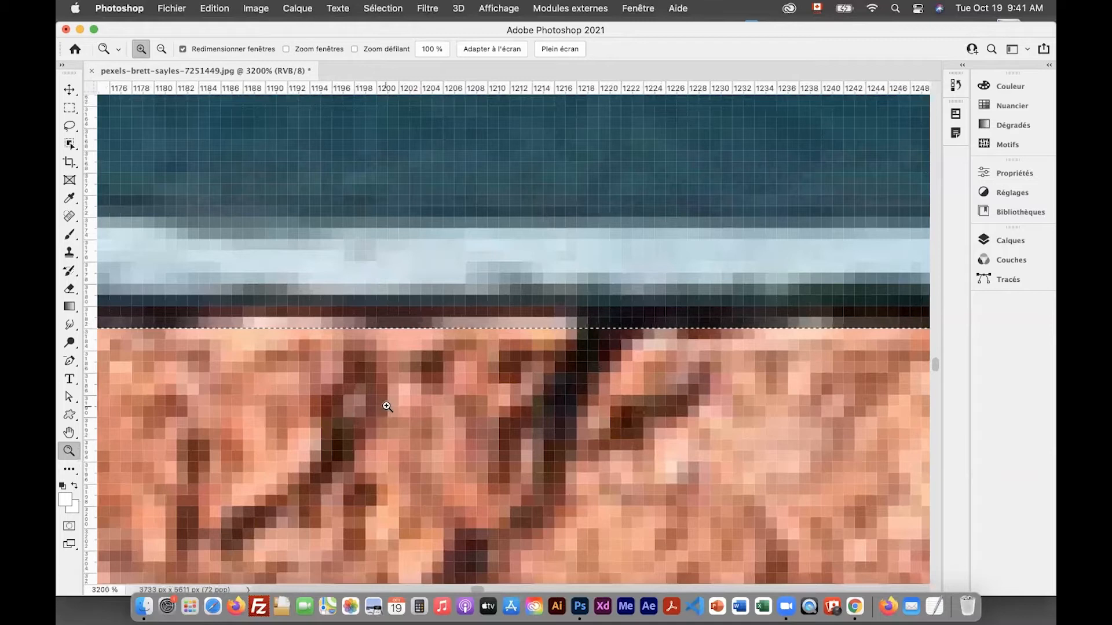
scroll(387, 407, up, 3)
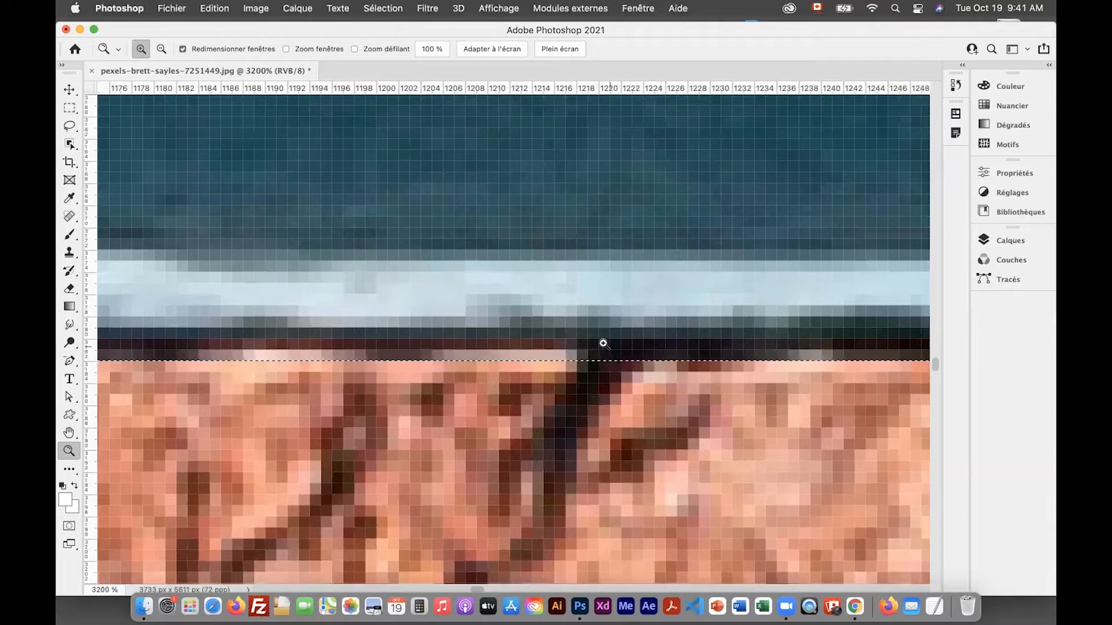
key(super+minus)
key(super+minus)
key(super+minus)
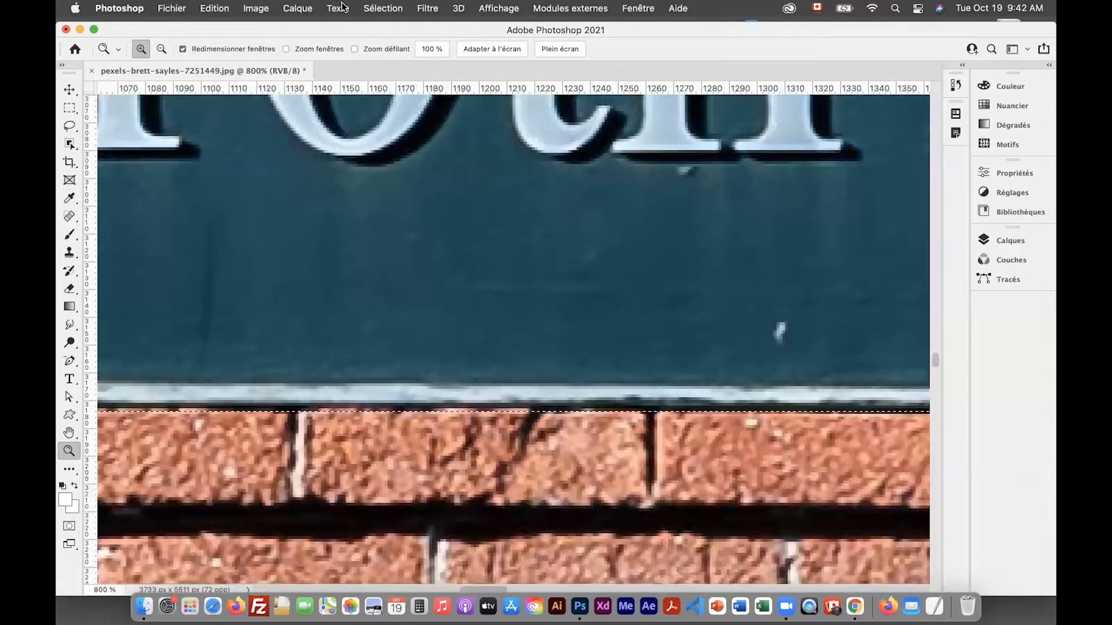
click(398, 11)
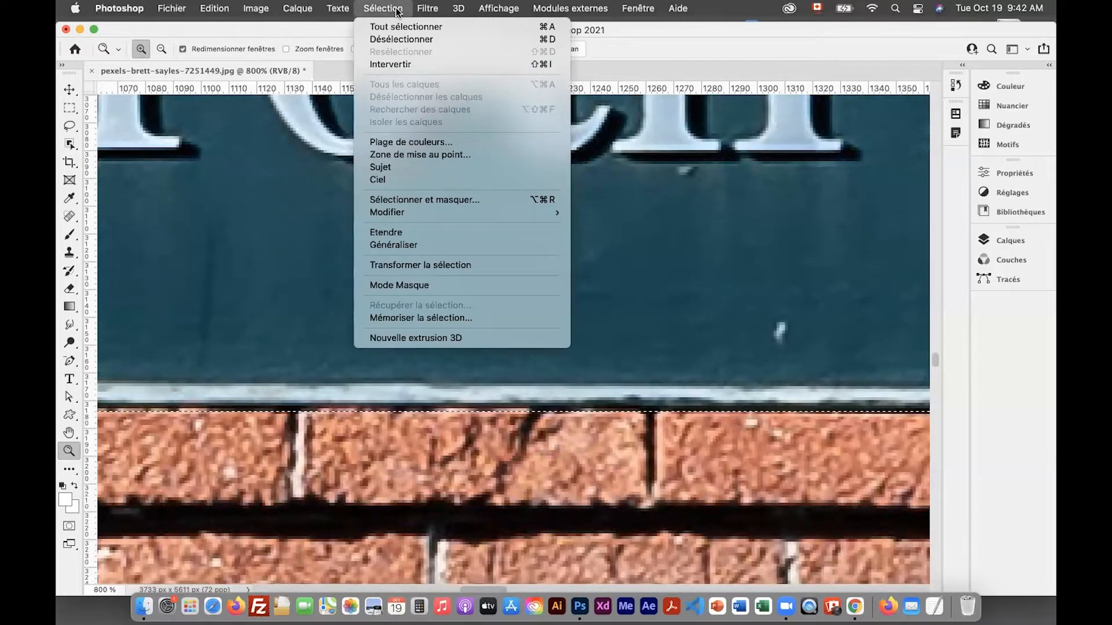
mouse_move(400, 211)
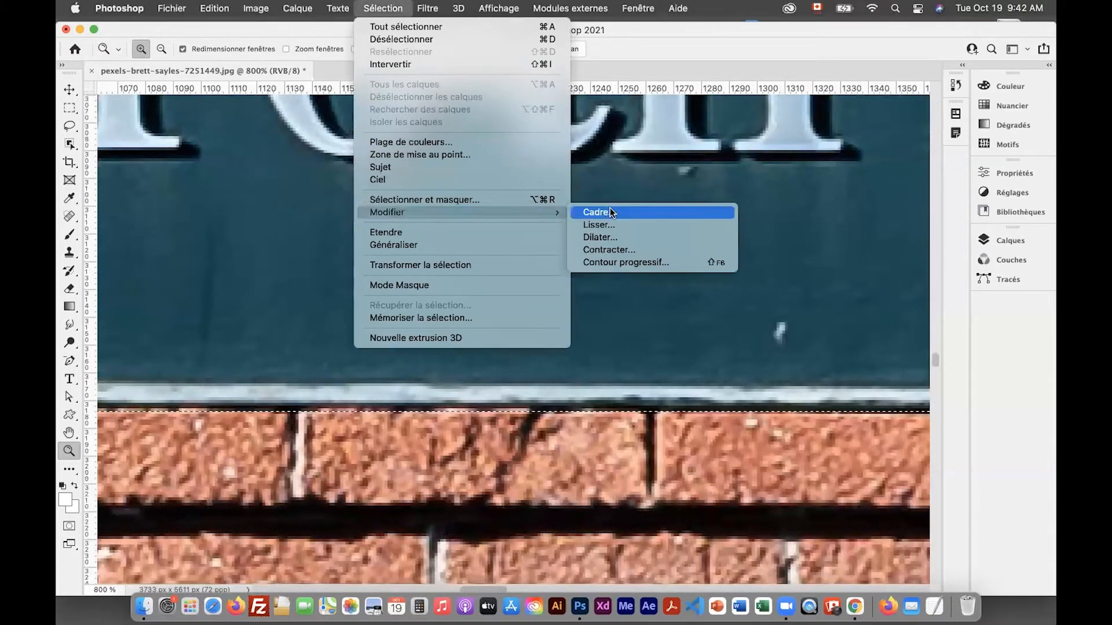
click(607, 251)
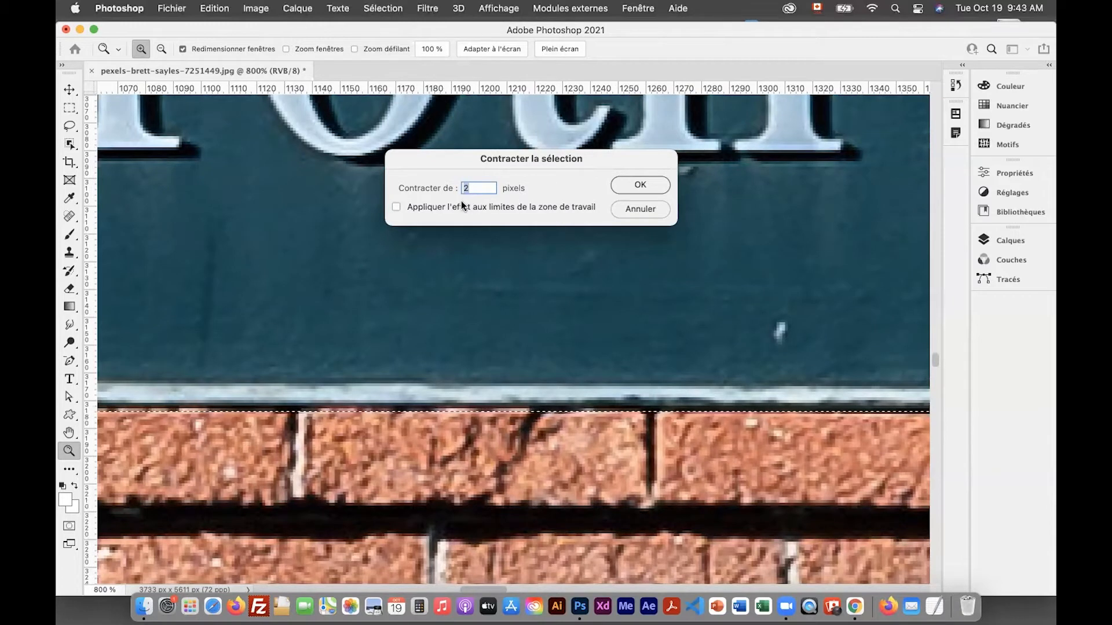
text(3)
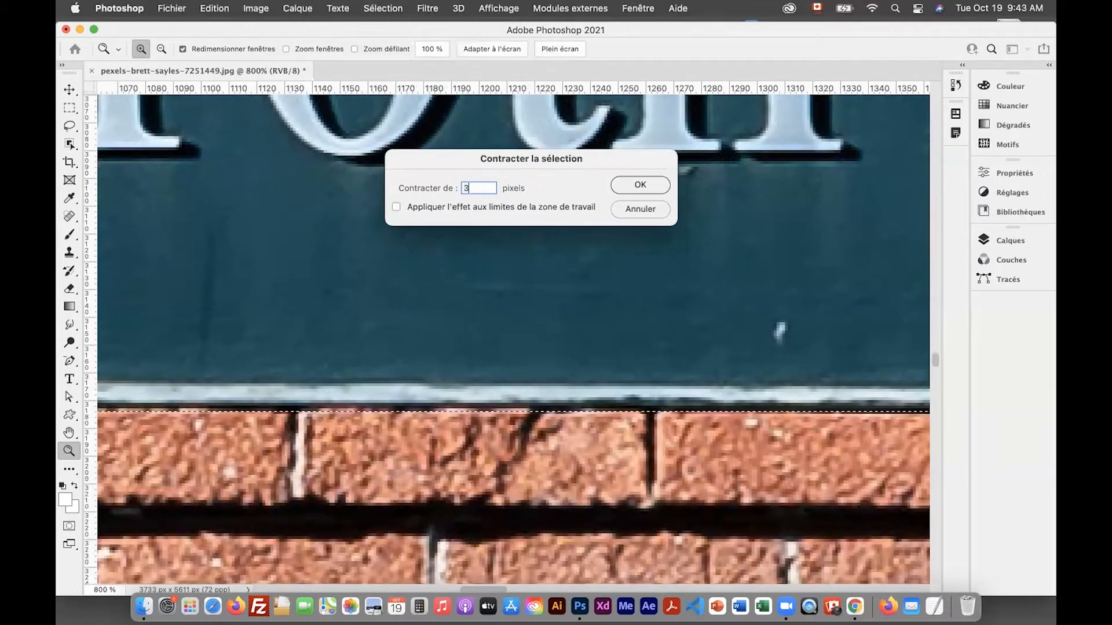
click(640, 185)
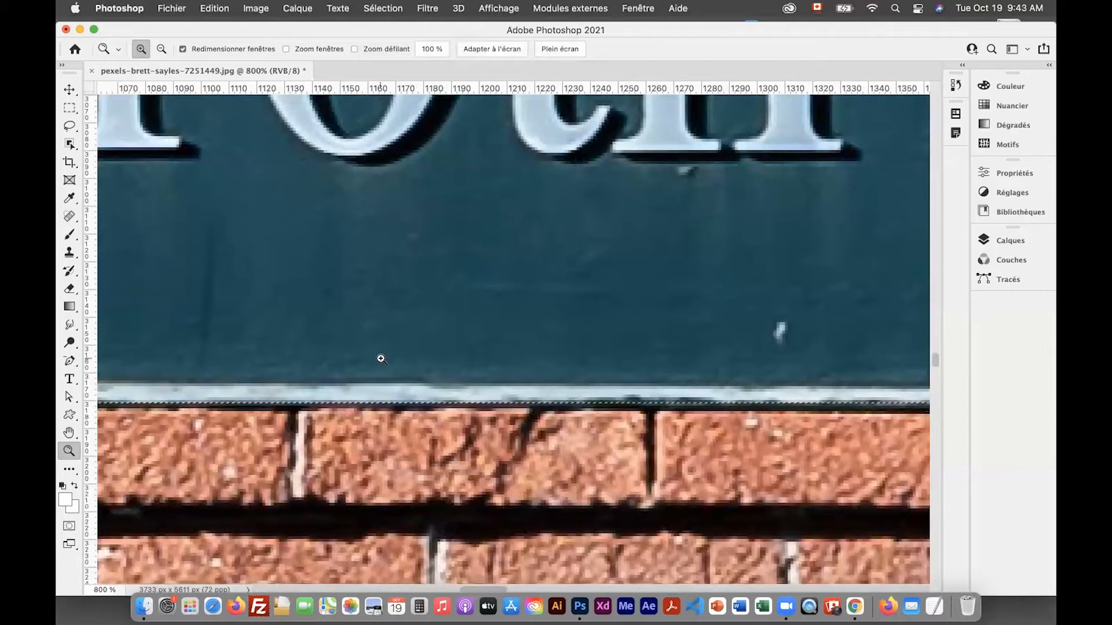
Examine the contracted selection around the sign panel and the large window above it, ending at 50% zoom
scroll(381, 359, up, 1)
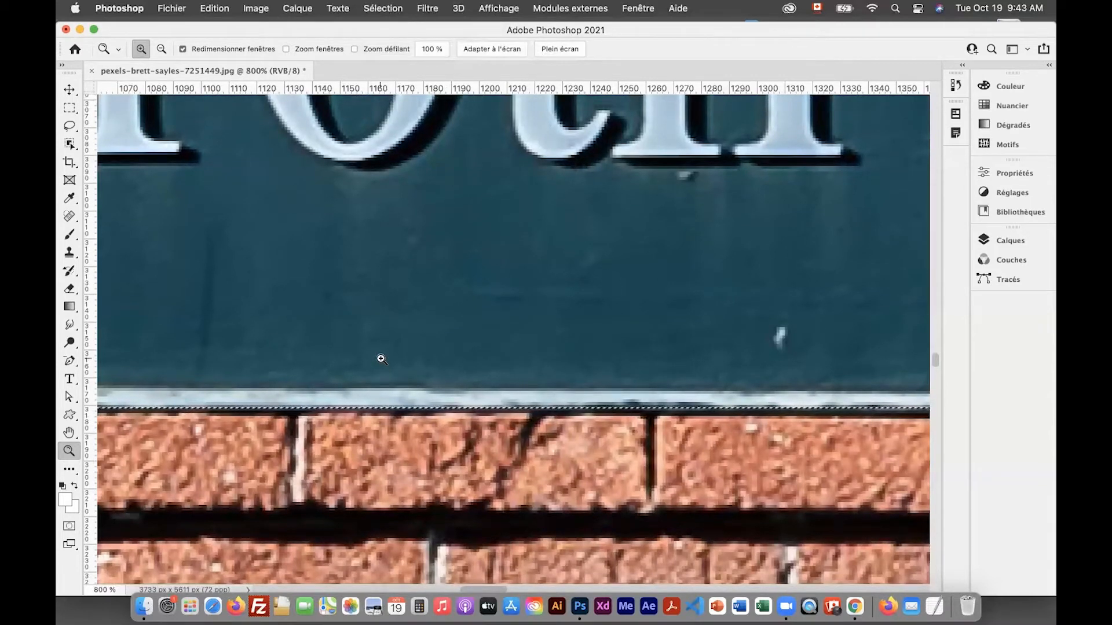
alt+click(382, 363)
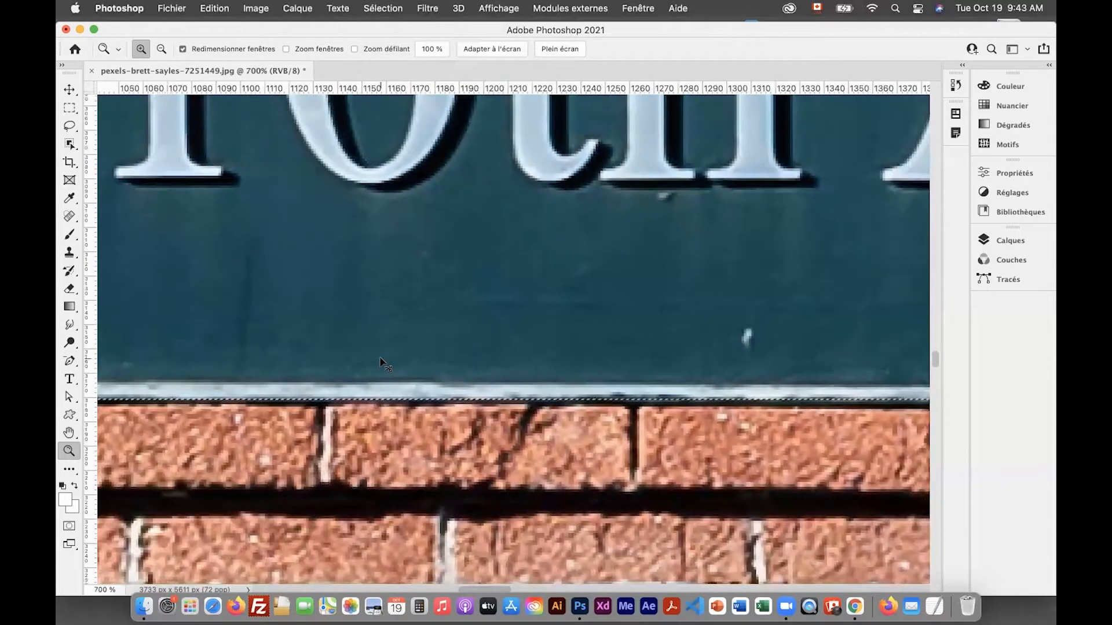
alt+click(382, 363)
alt+click(382, 363)
alt+click(382, 363)
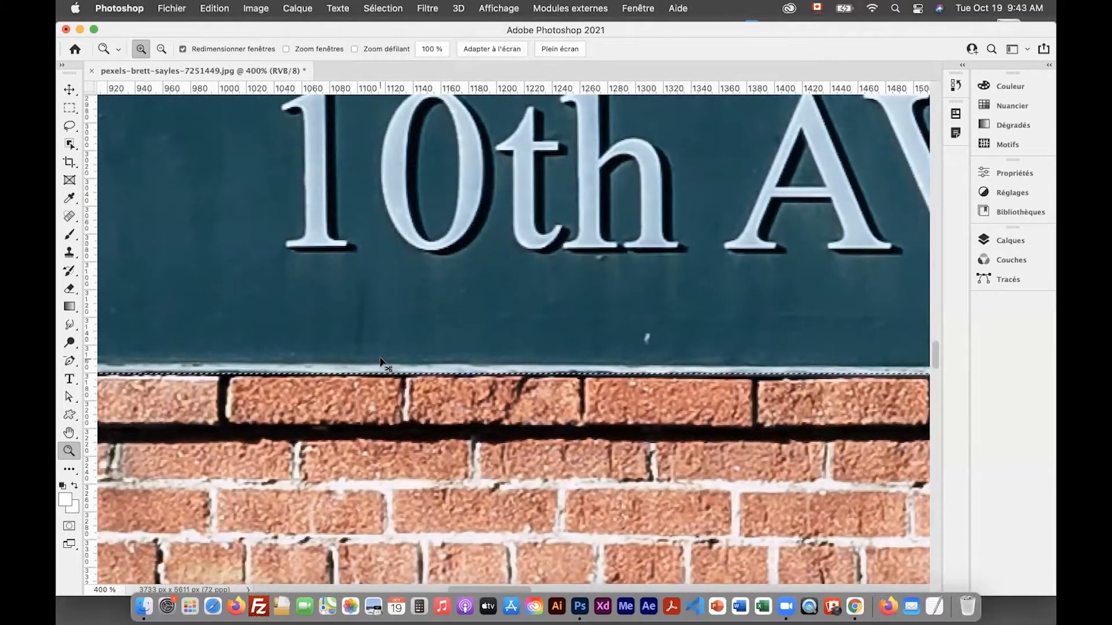
alt+click(381, 361)
alt+click(381, 361)
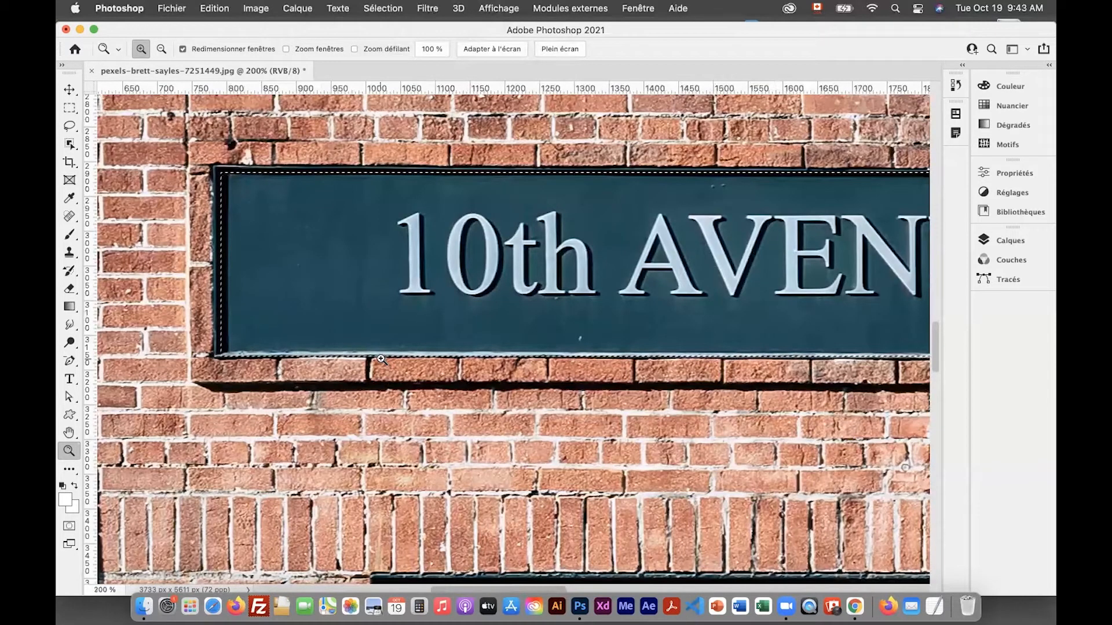
key(super+minus)
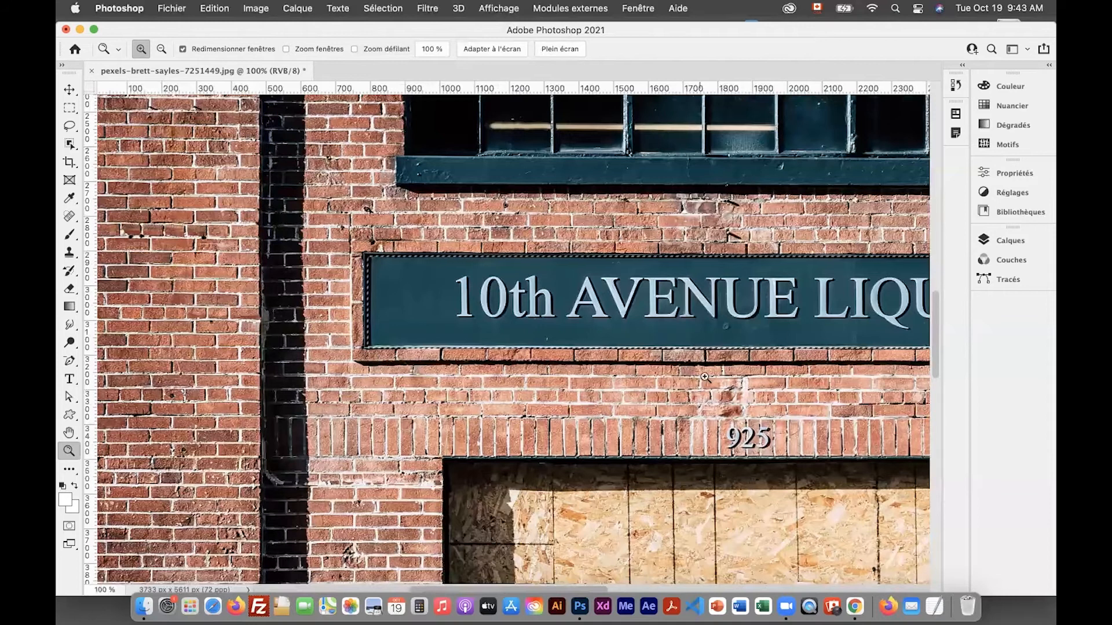
drag(738, 382, 517, 418)
scroll(517, 418, up, 5)
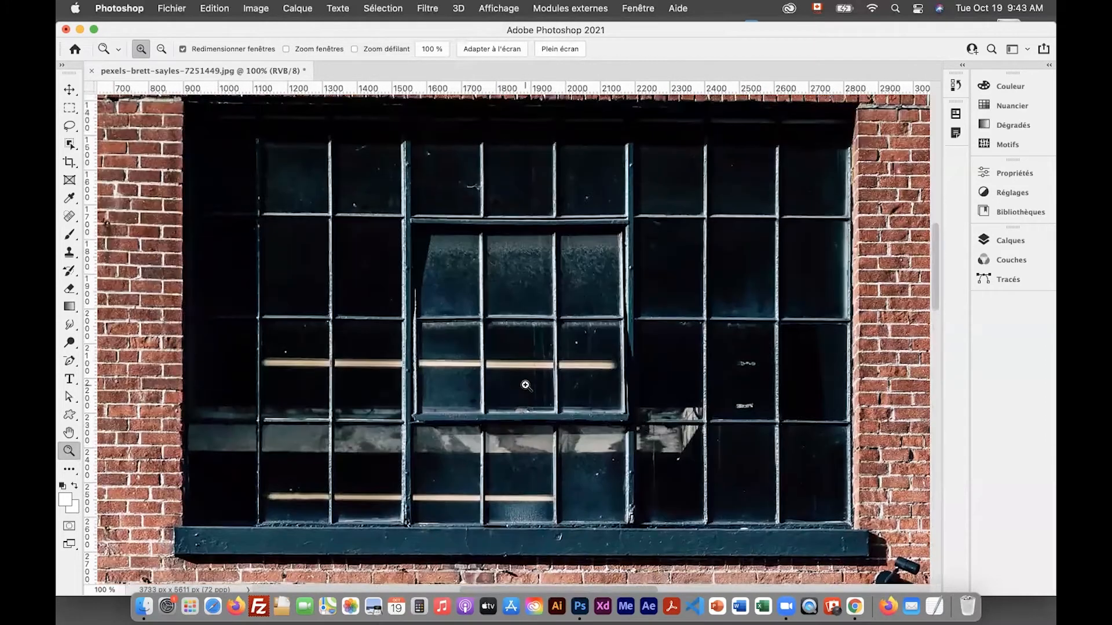
key(super+minus)
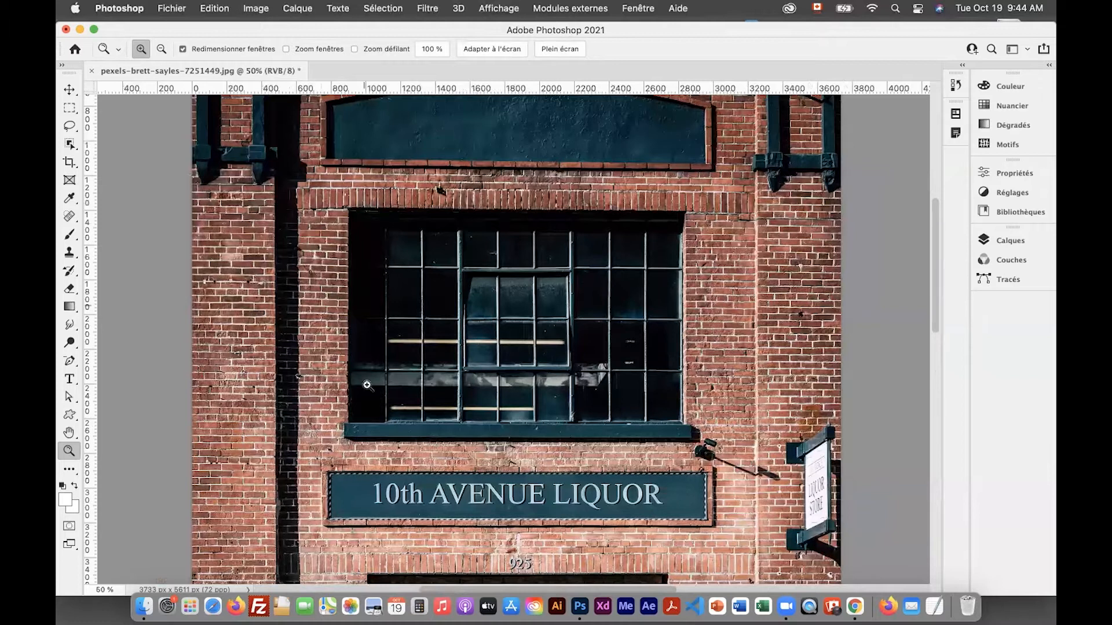
Cycle the Rectangular Marquee through its add, subtract and intersect modes, and set it to add to the selection
click(70, 109)
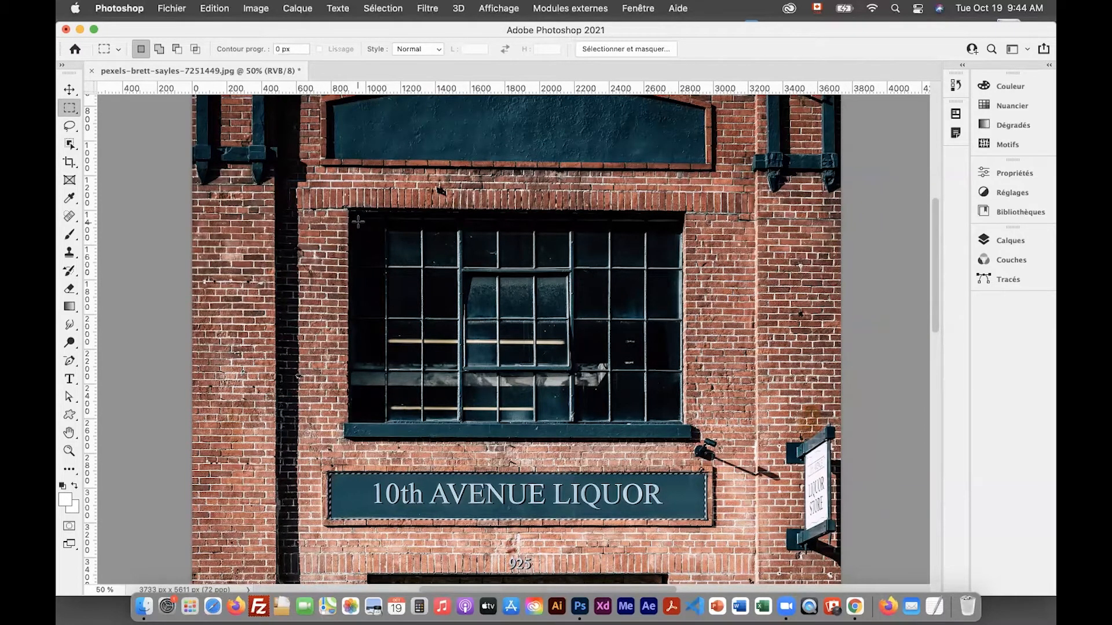
click(160, 52)
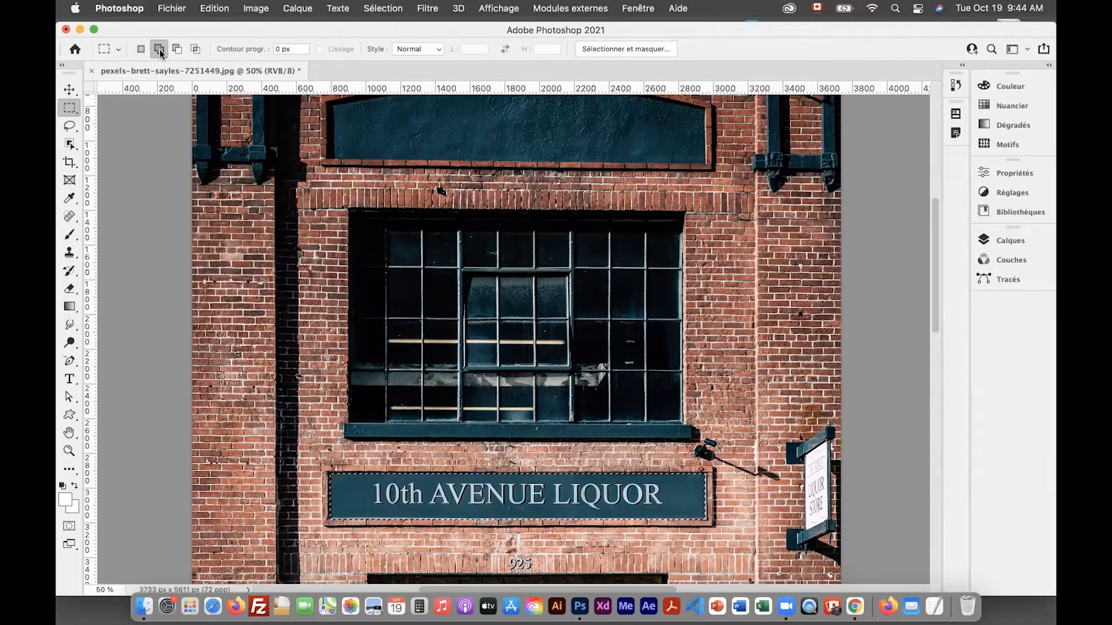
click(178, 49)
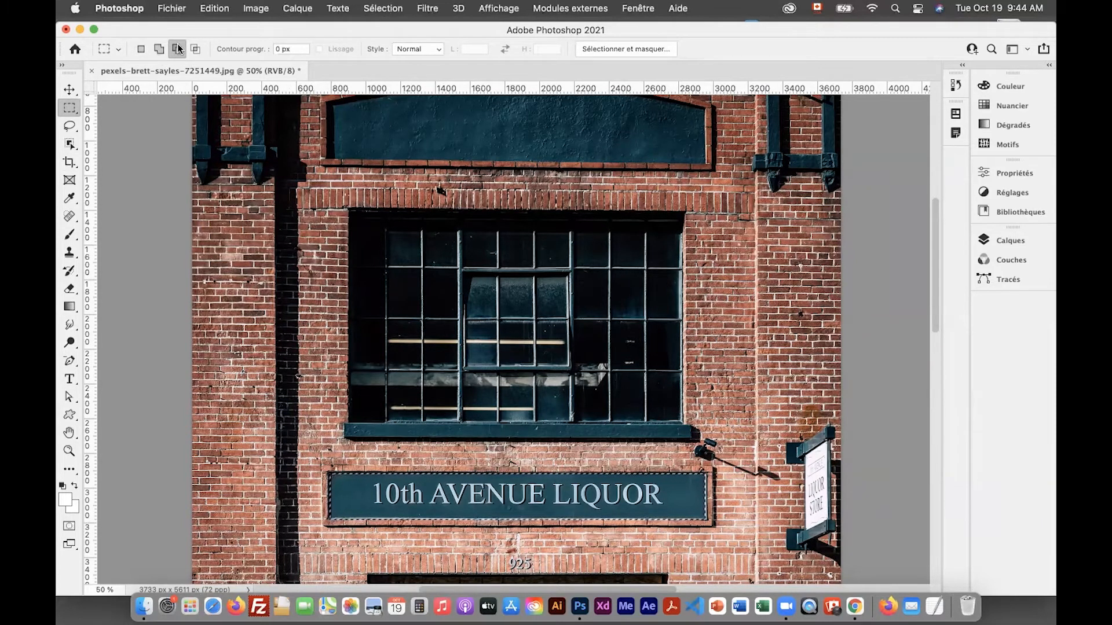
click(196, 50)
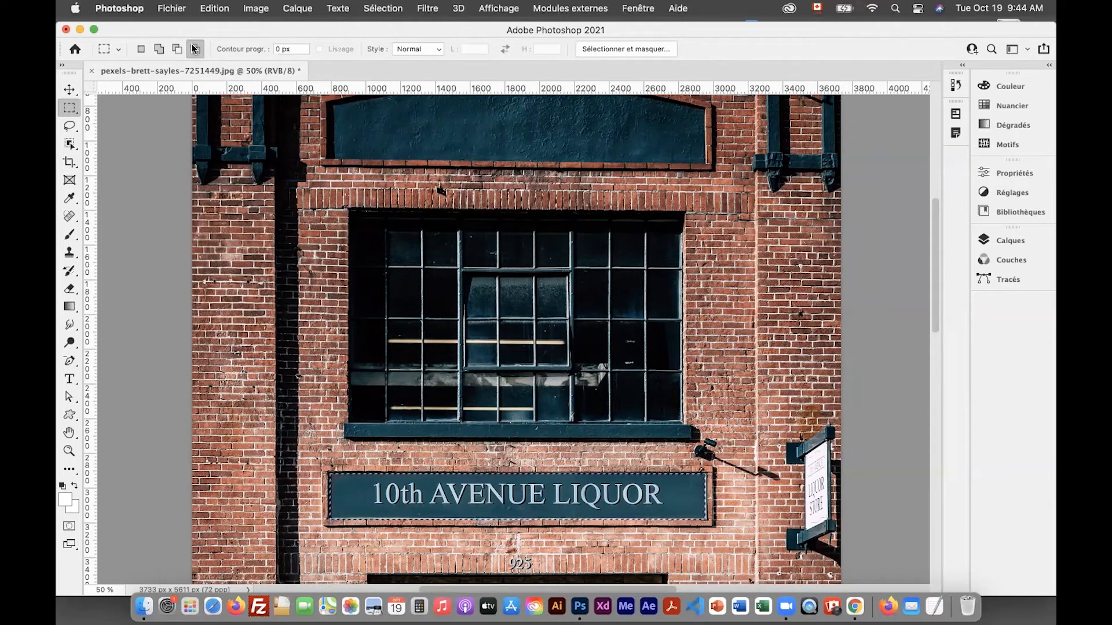
click(160, 51)
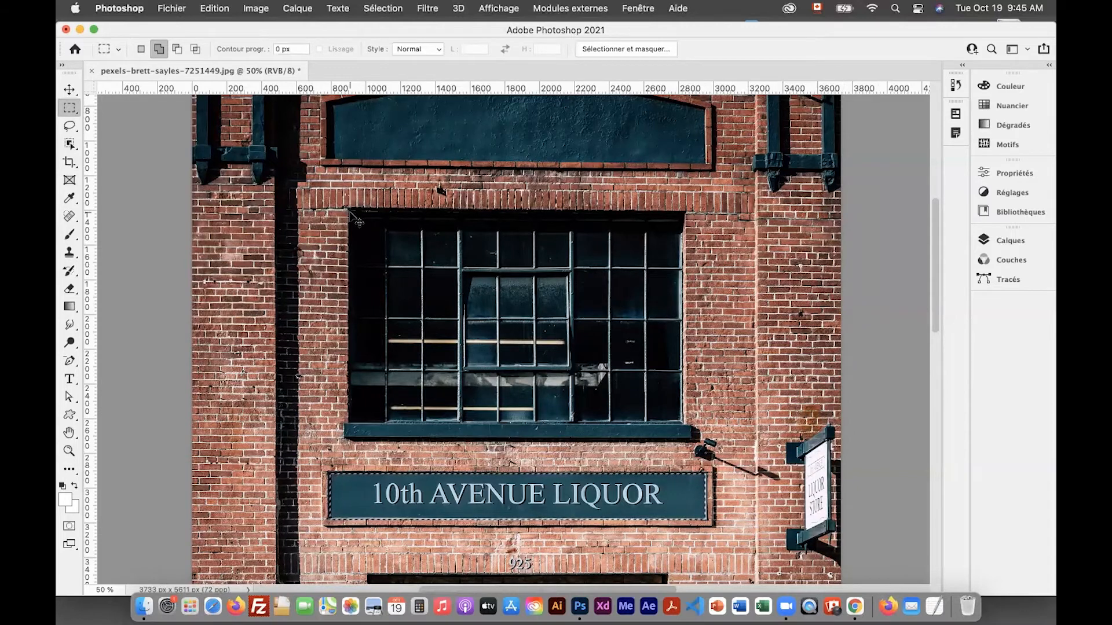
Add a rectangular marquee around the large window above the sign, and fit the whole image on screen
key(super+equal)
key(super+equal)
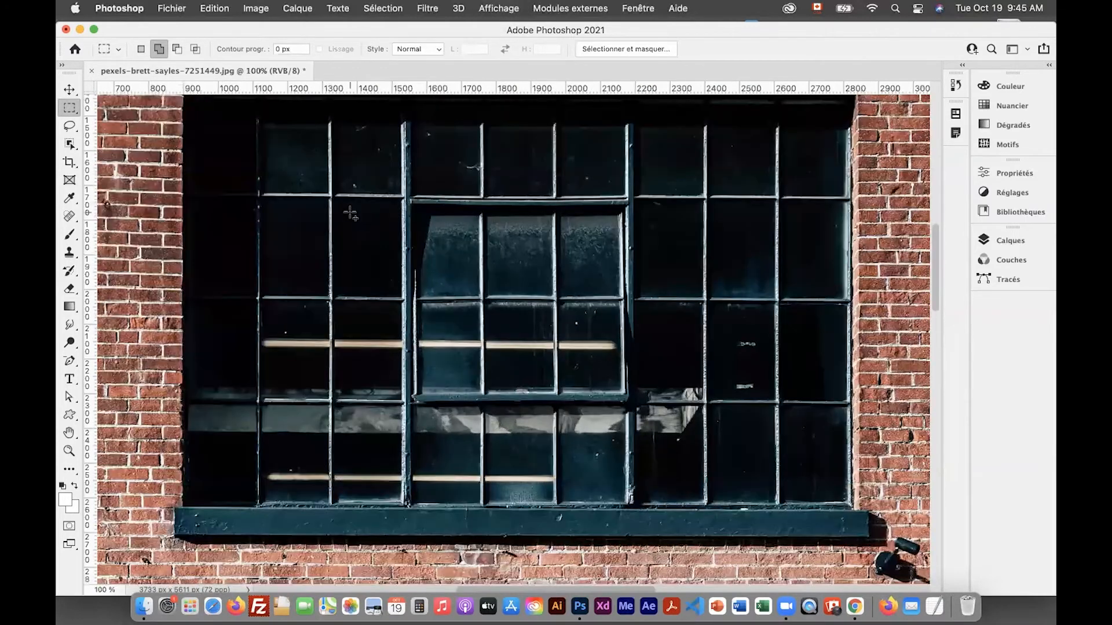
scroll(446, 272, up, 2)
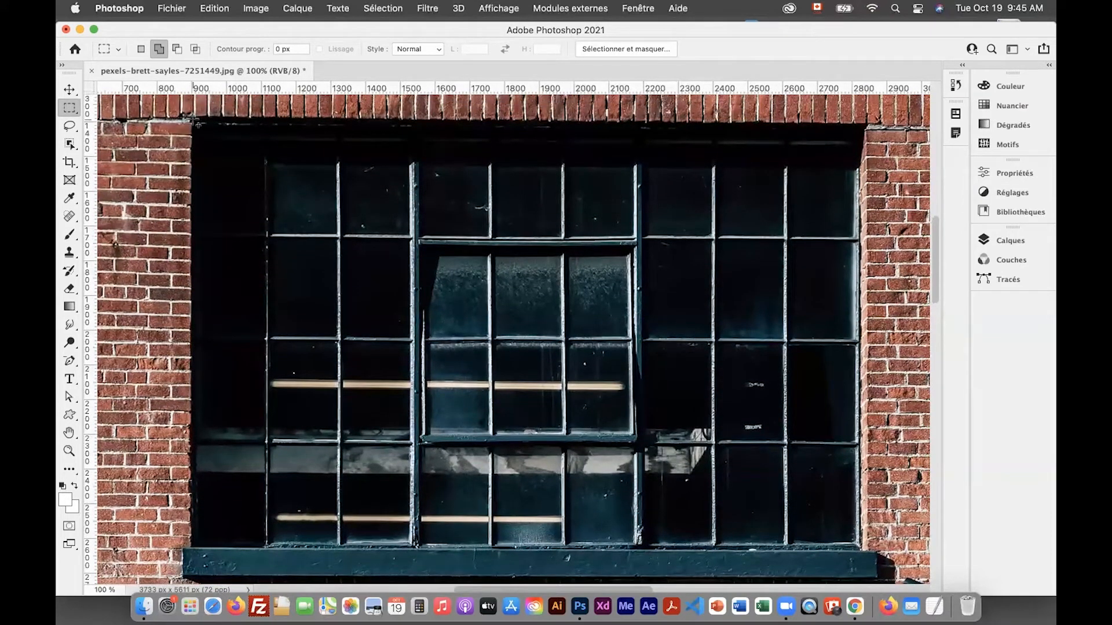
drag(194, 122, 859, 549)
key(super+0)
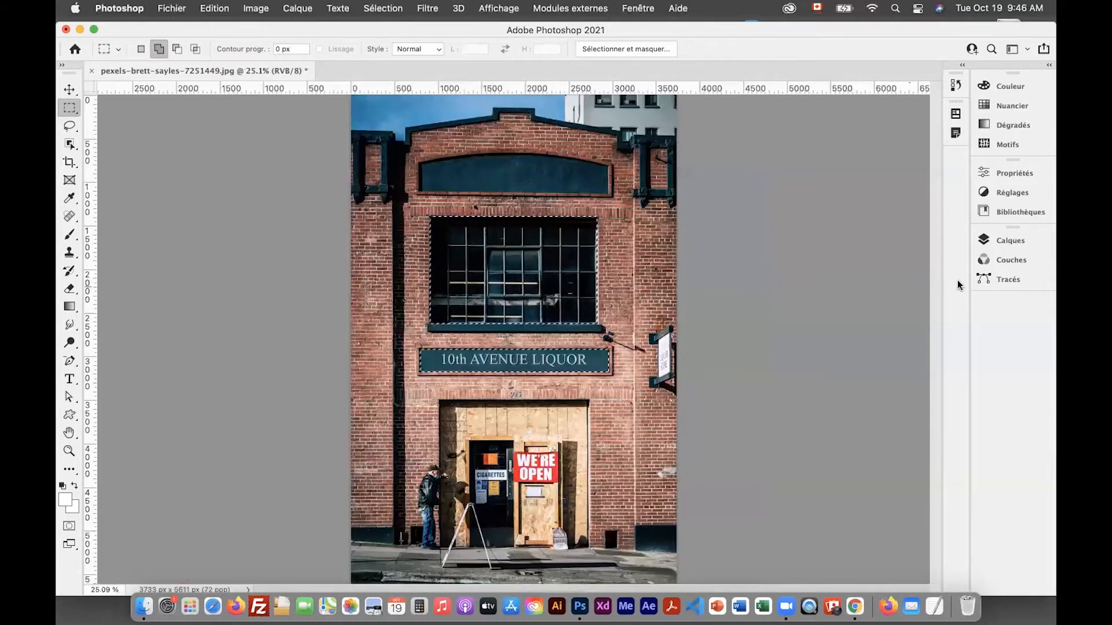
Create a new layer above the background and name it rempliss
click(1003, 244)
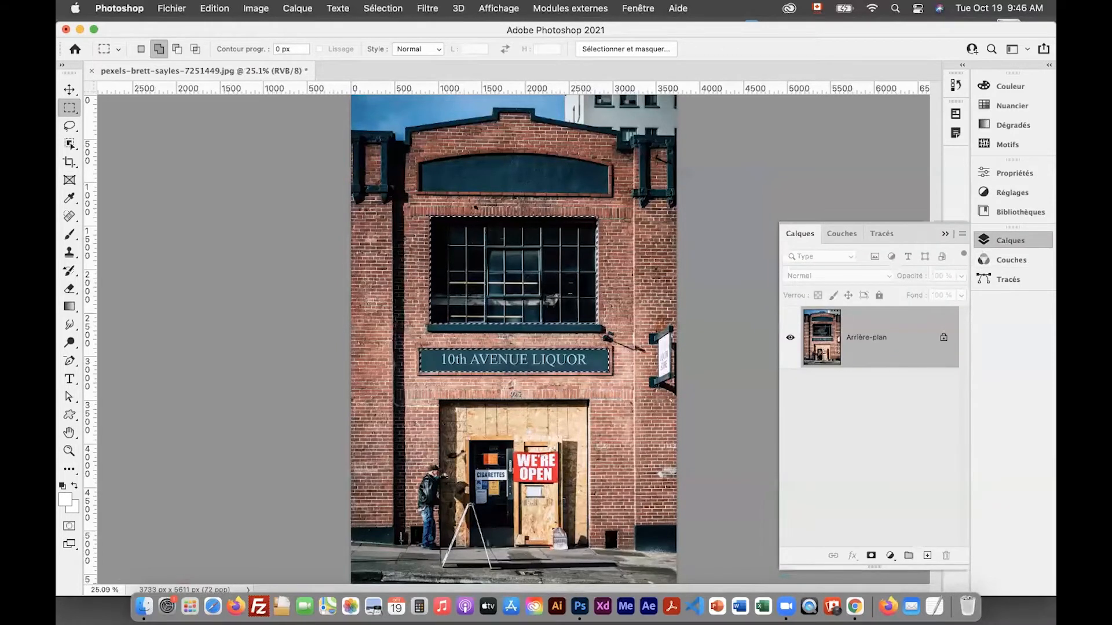
click(929, 555)
double_click(859, 336)
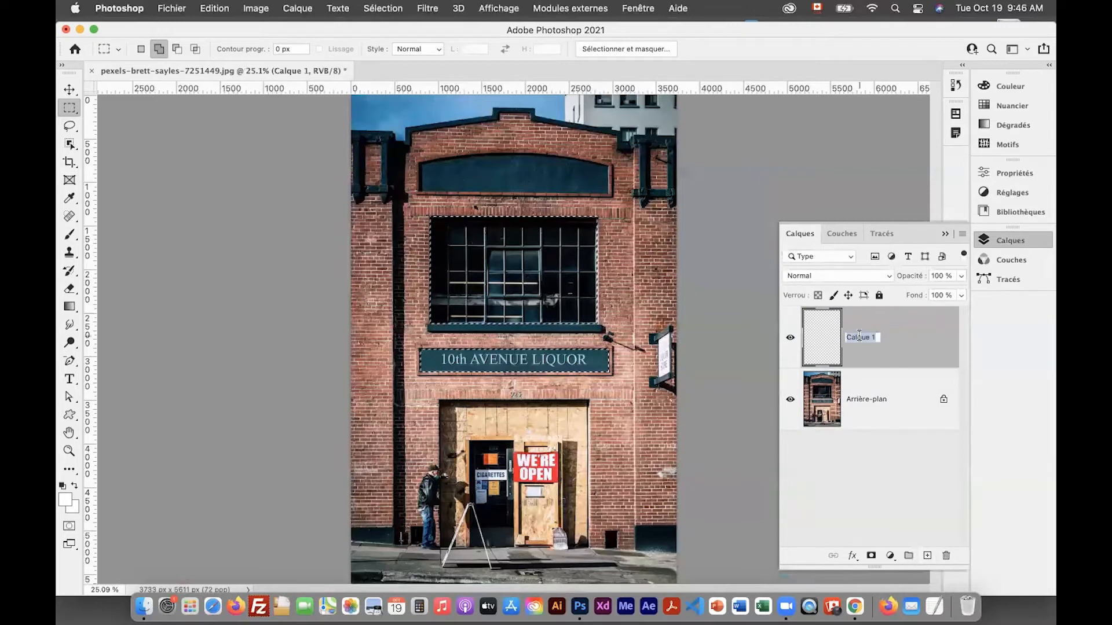
text(rempliss)
click(407, 29)
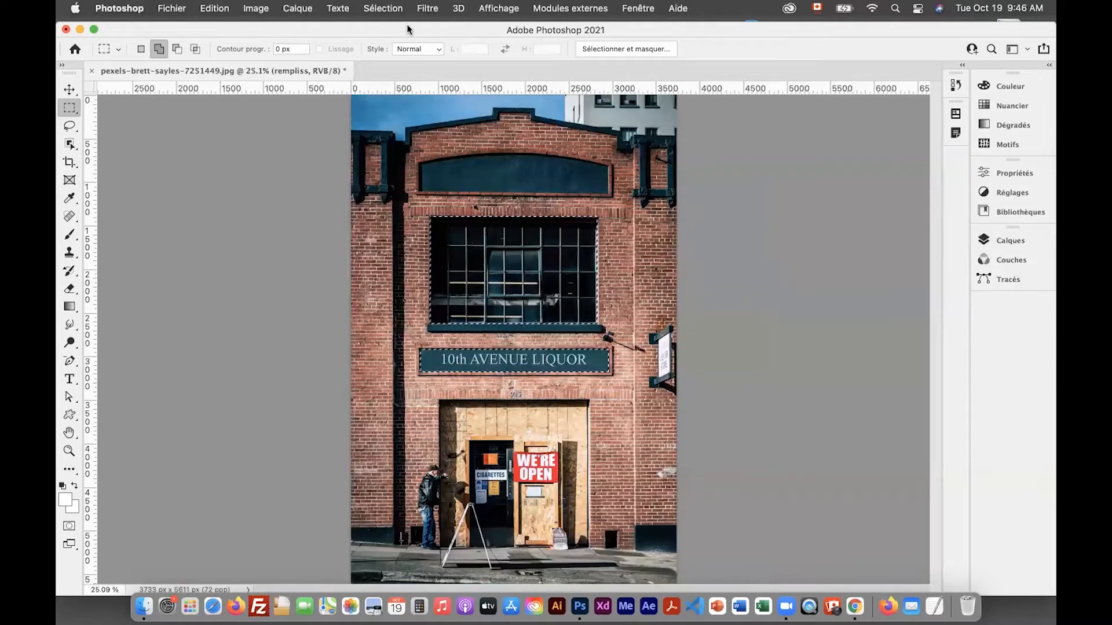
Set the Gradient tool to the orange-pink-purple preset from the Reds group
click(70, 308)
click(187, 48)
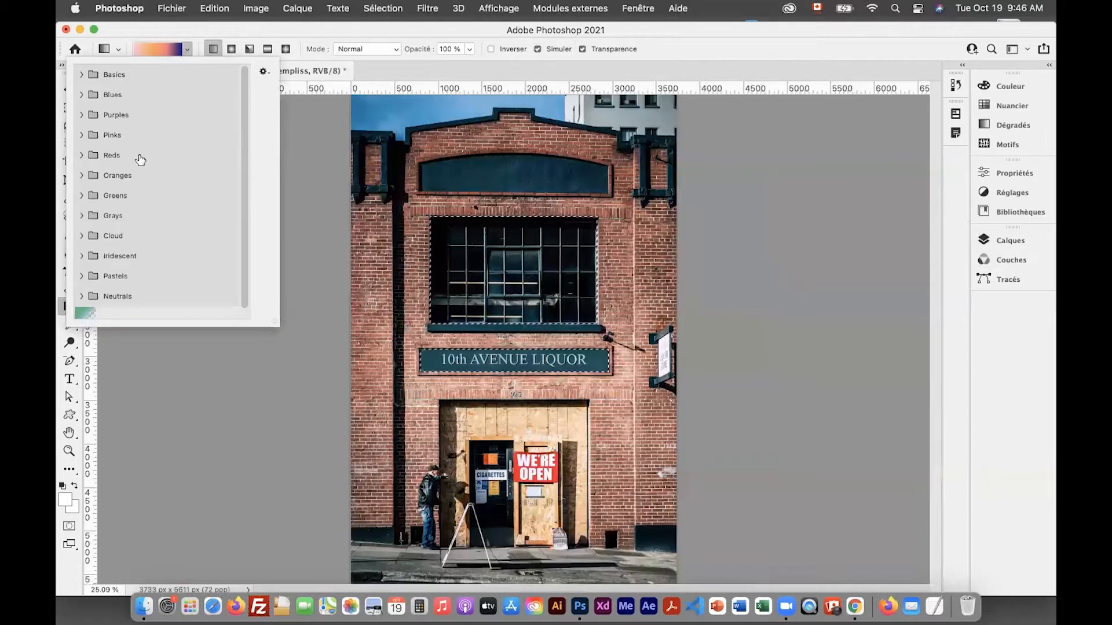
click(81, 155)
click(99, 198)
click(280, 133)
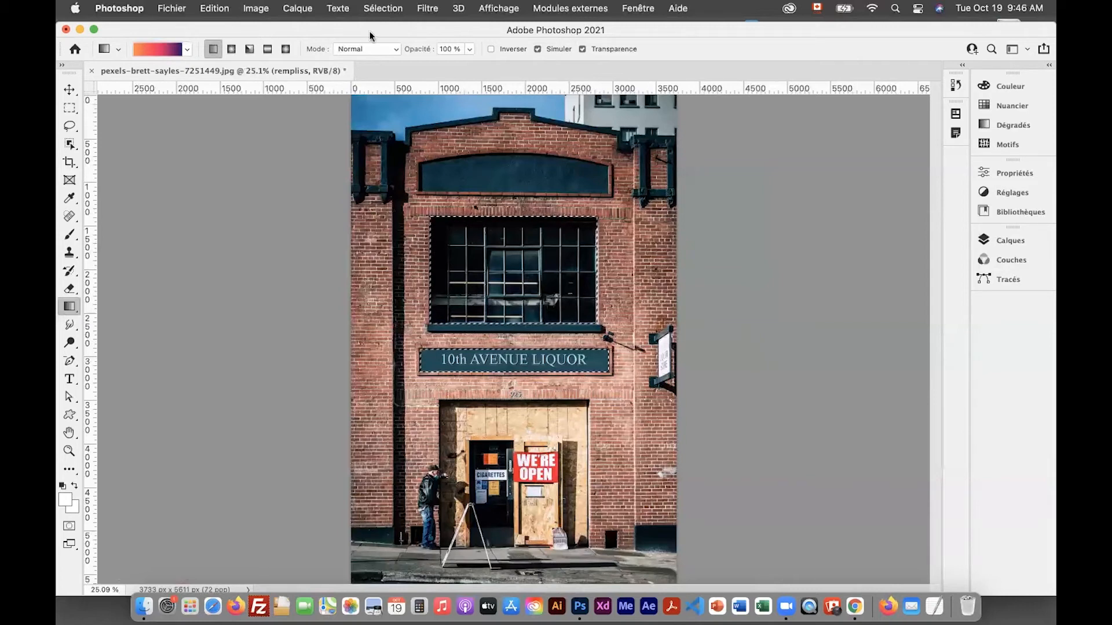
Invert the selection and fill it on the rempliss layer with a vertical gradient running from image top to bottom
click(384, 9)
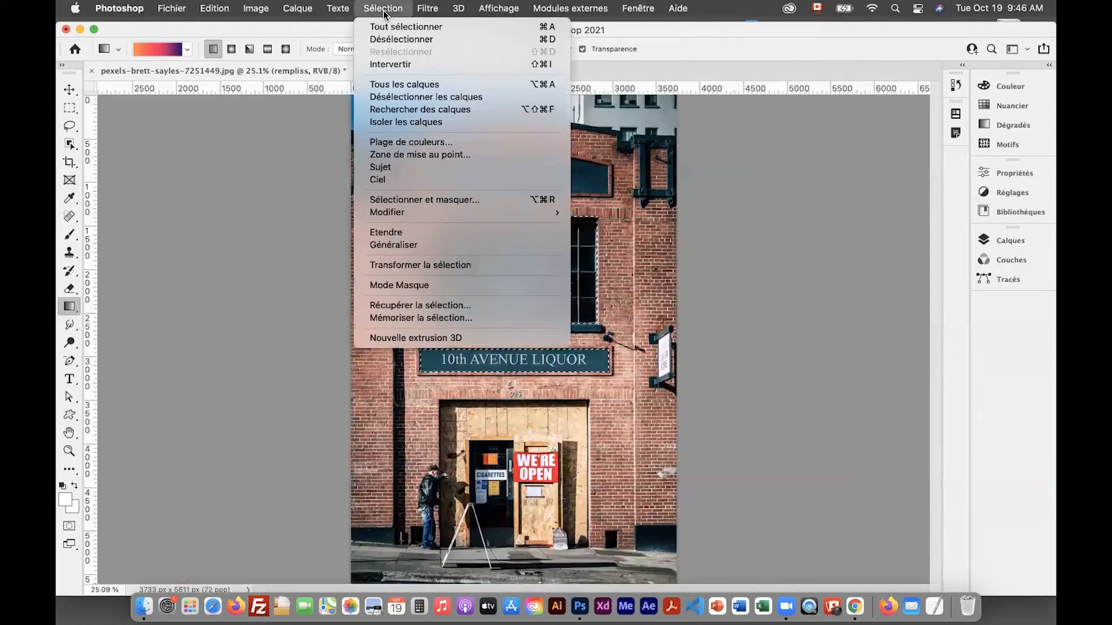
click(405, 68)
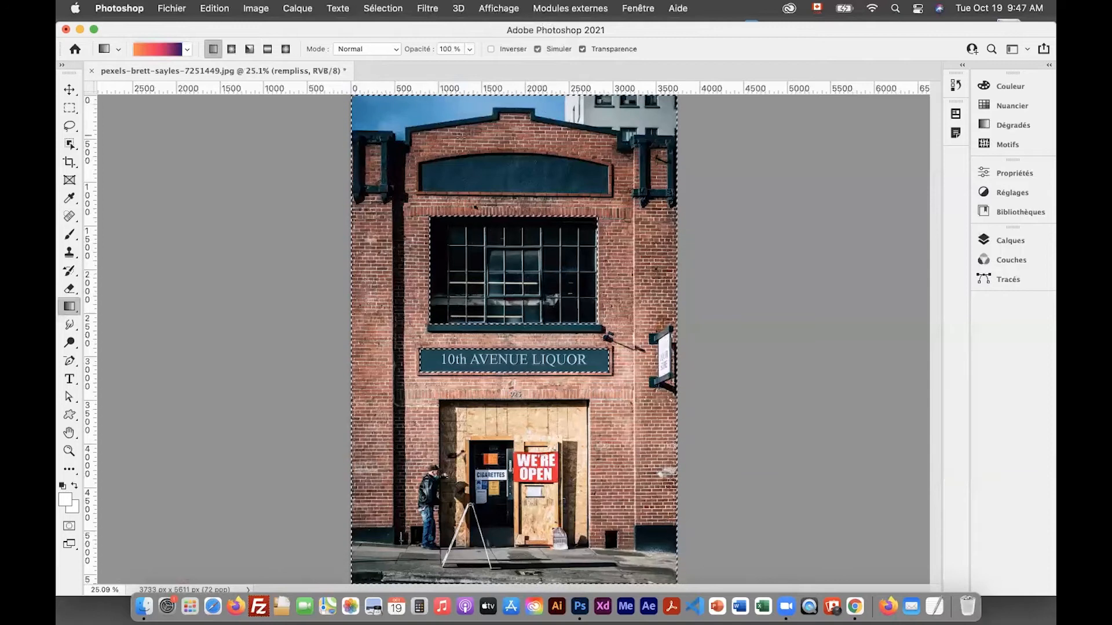
drag(506, 96, 529, 318)
drag(506, 581, 506, 582)
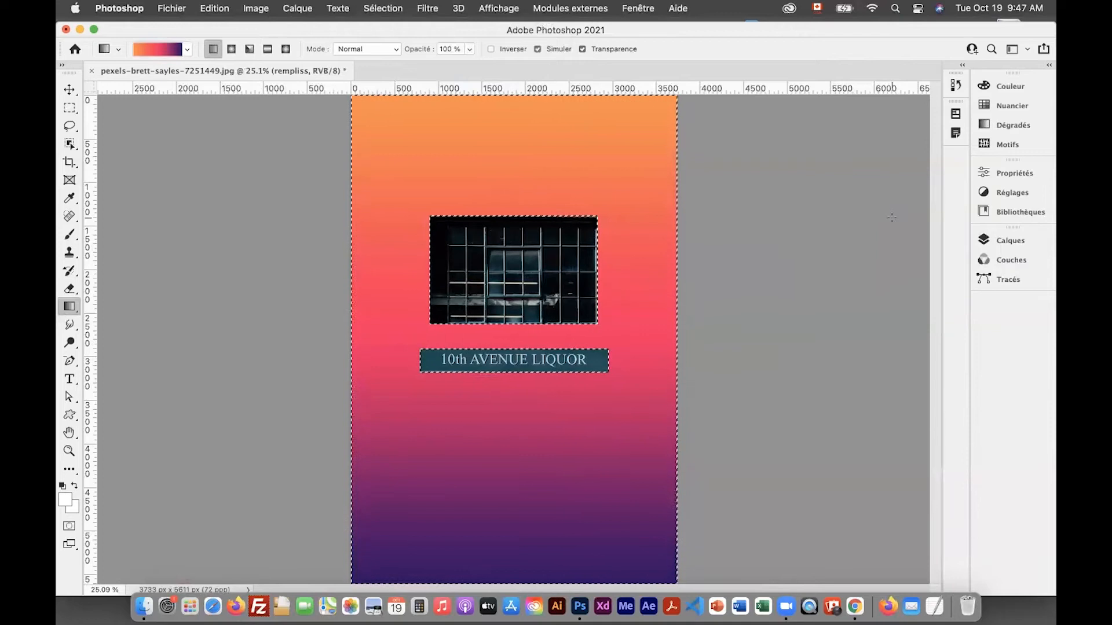
Deselect everything and hide the rempliss layer
click(382, 8)
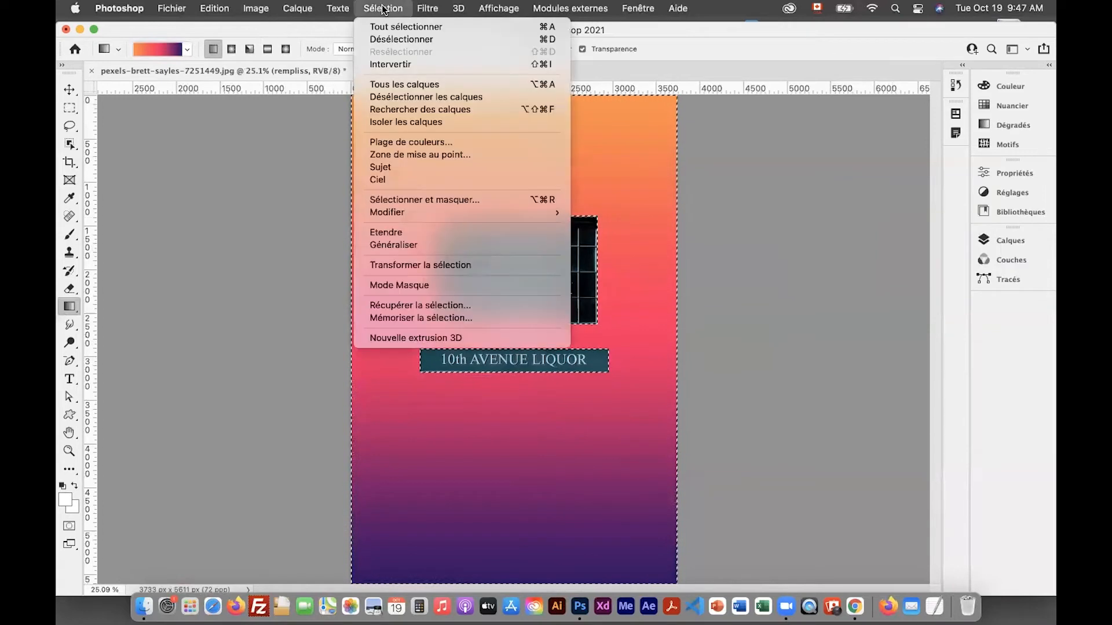
click(550, 40)
click(1004, 243)
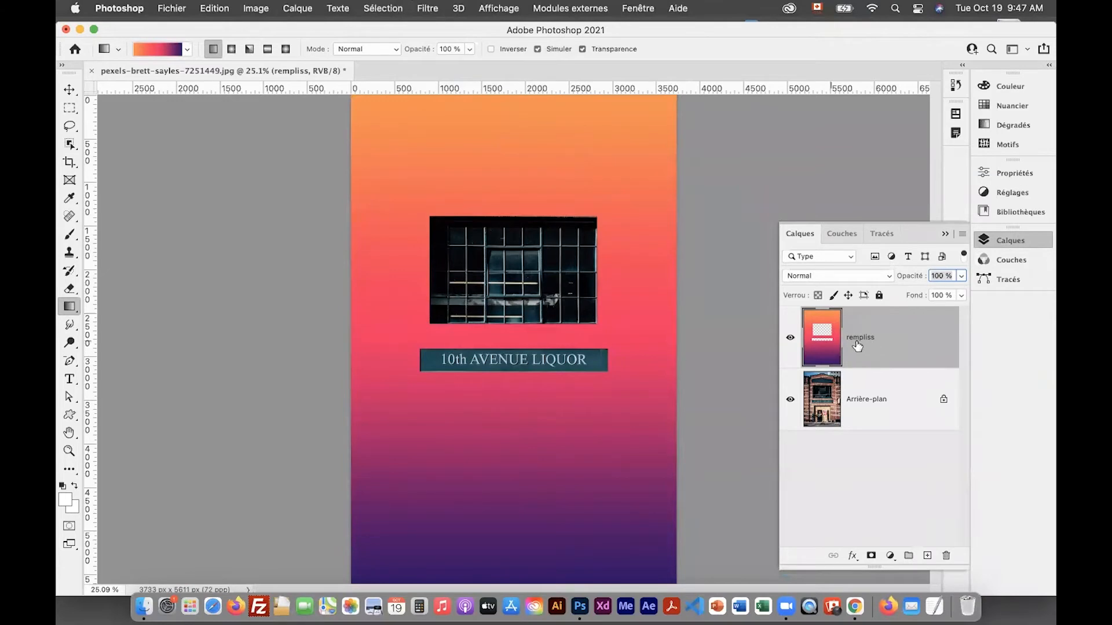
click(789, 340)
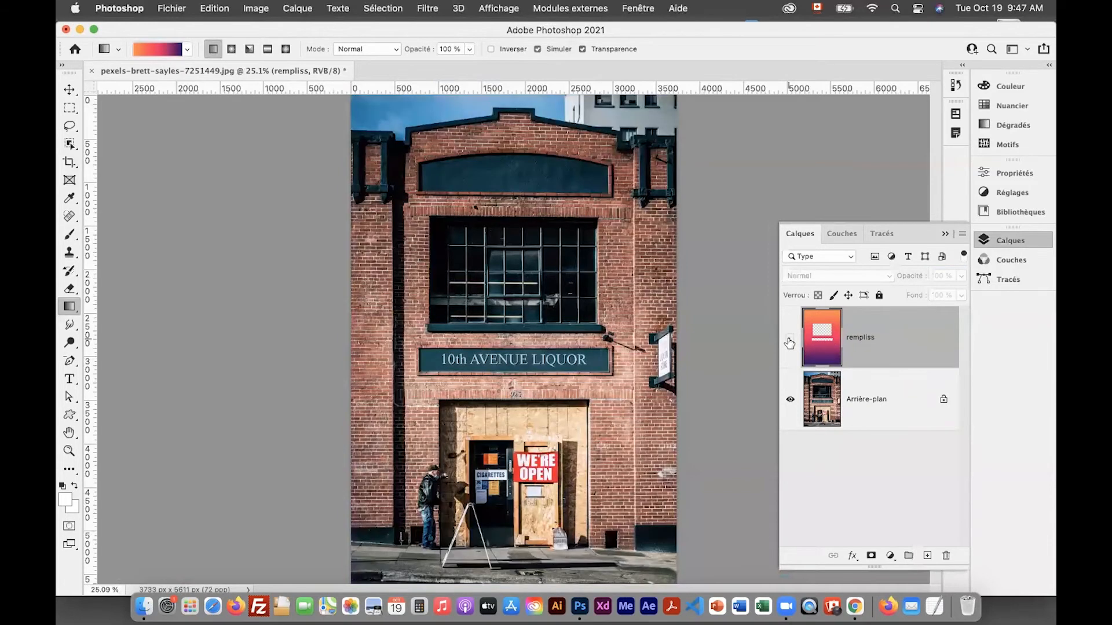
Create a new layer above the rempliss layer and name it ciel
click(927, 555)
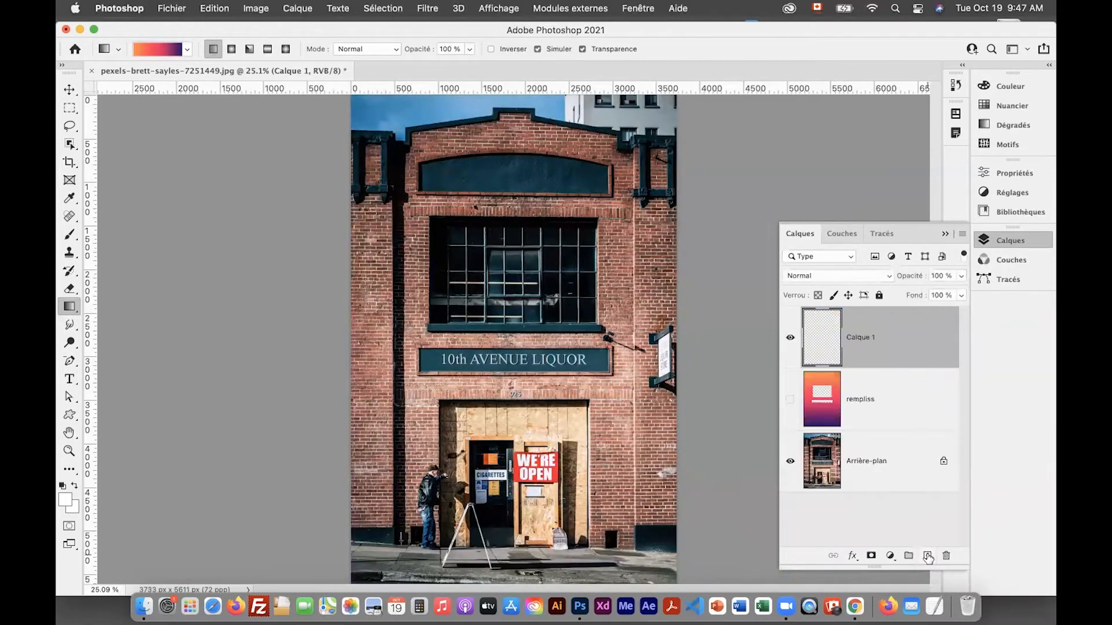
double_click(862, 338)
text(ciel)
key(Return)
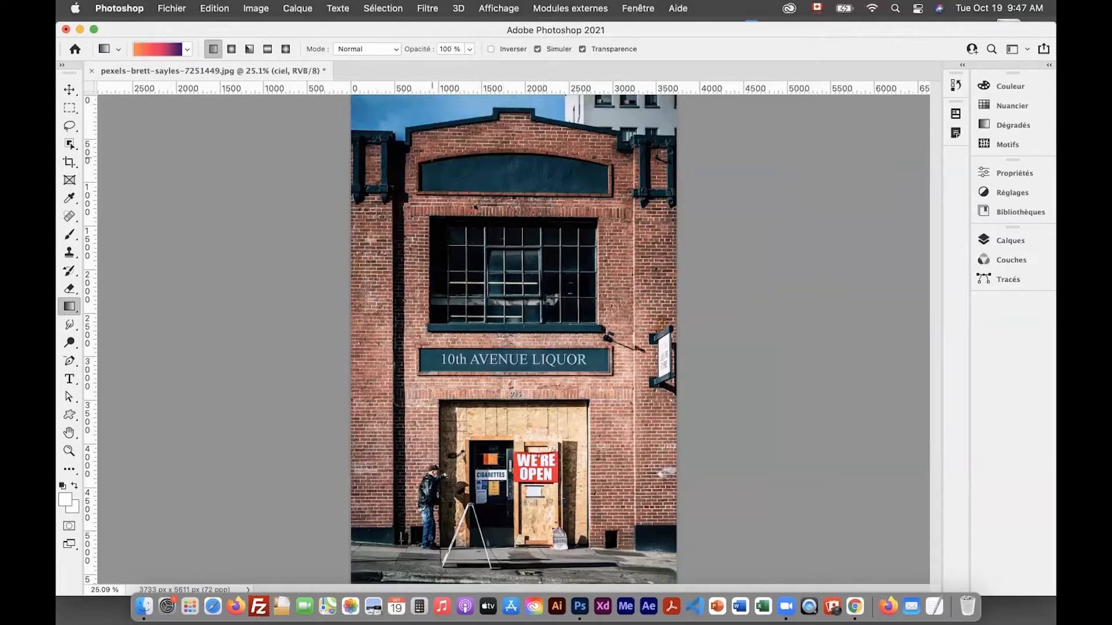
Trace the building's roofline with the Polygonal Lasso tool, from the image's left edge over the raised centre to its right edge
key(super+plus)
key(super+plus)
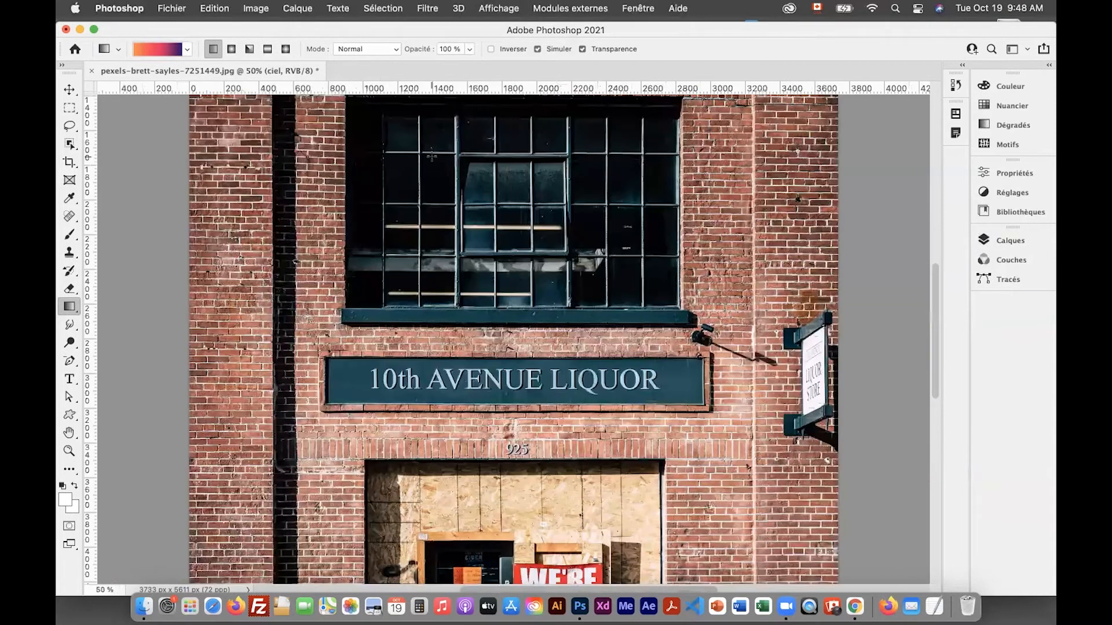
scroll(557, 415, down, 5)
scroll(558, 415, up, 5)
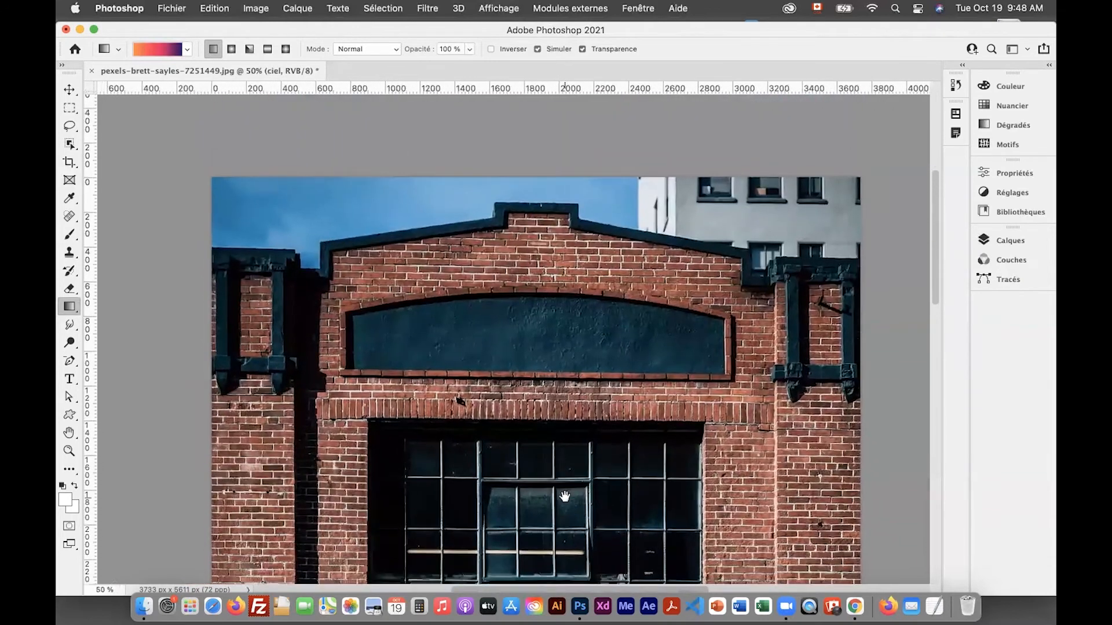
drag(70, 126, 150, 140)
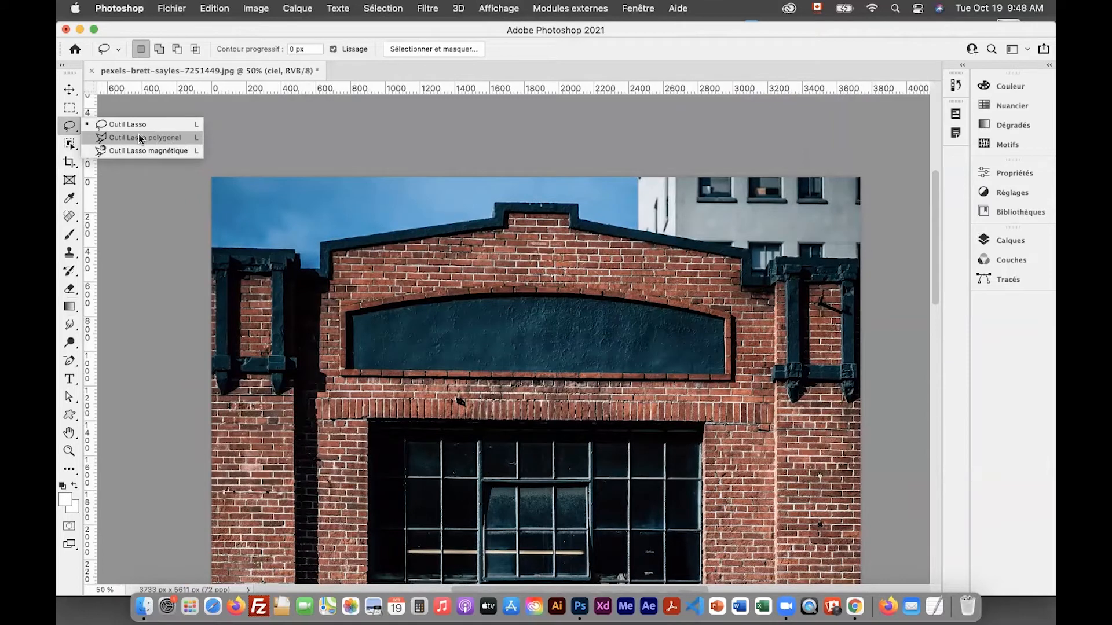
click(170, 140)
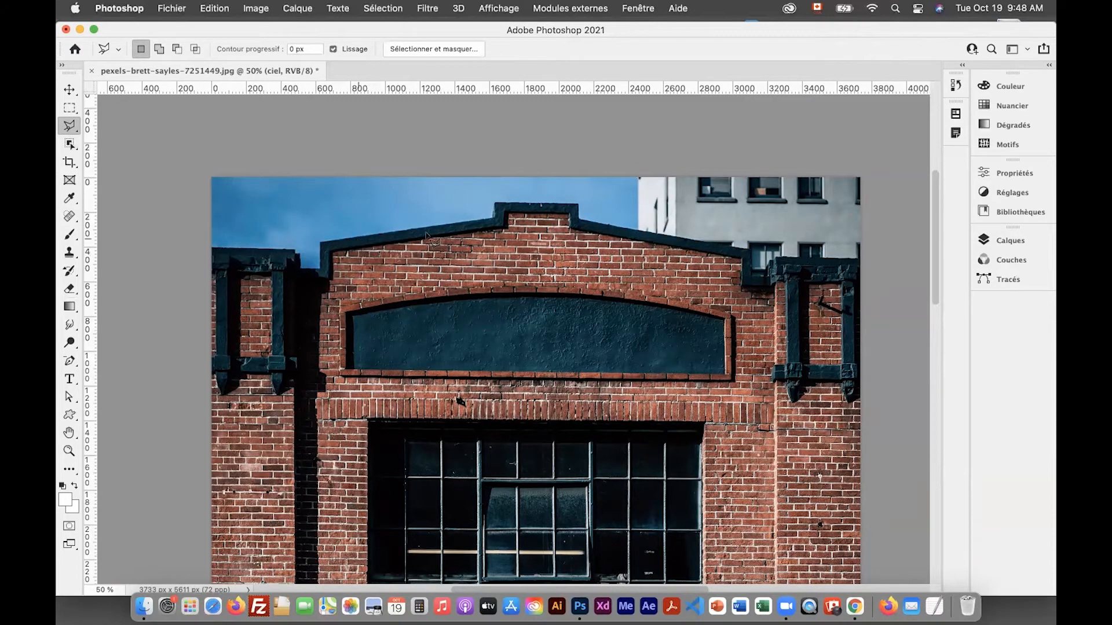
key(super+plus)
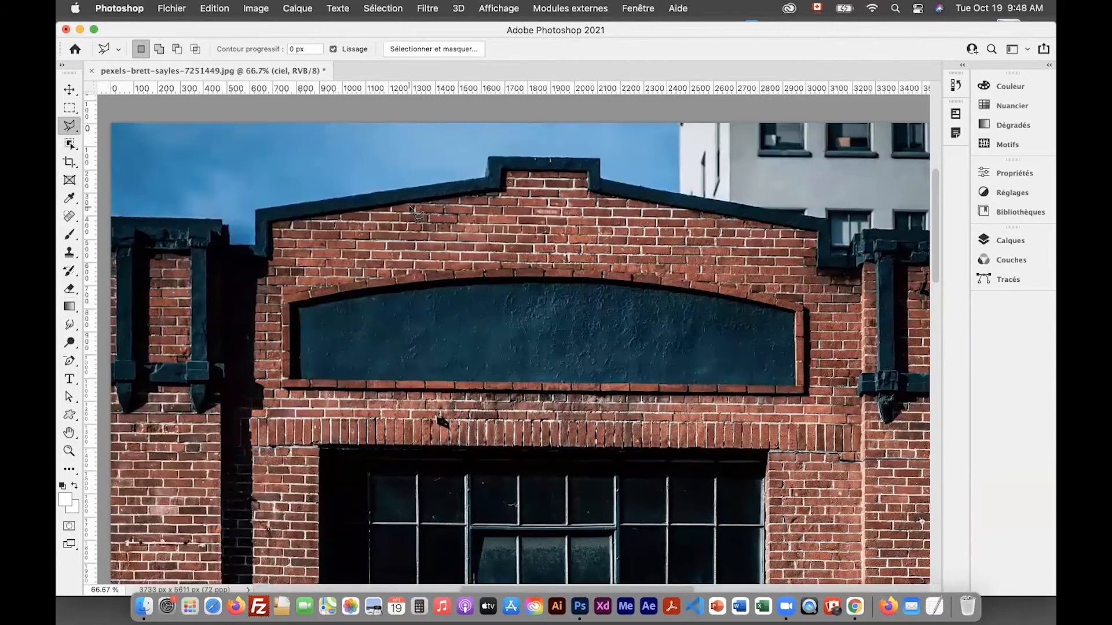
click(112, 219)
click(226, 226)
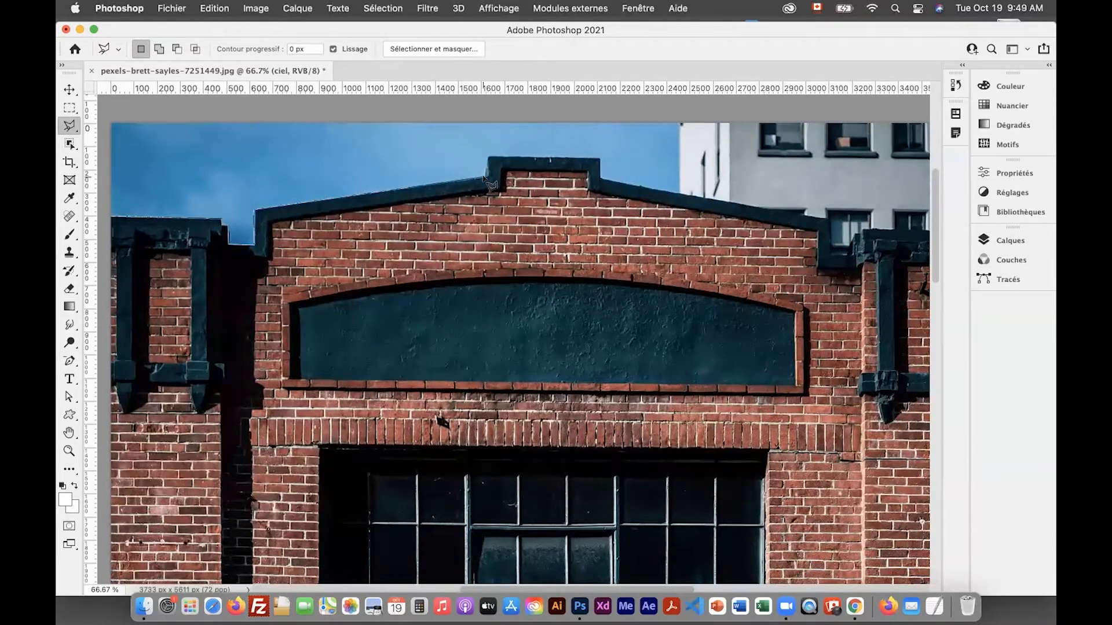
click(485, 177)
click(488, 157)
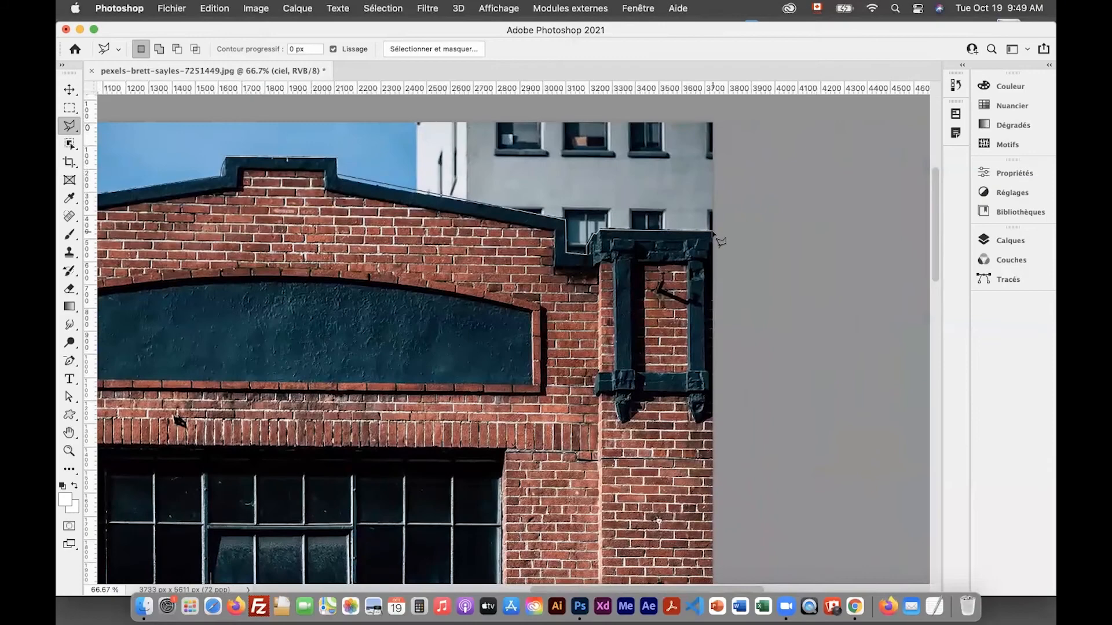
click(713, 232)
Carry the polygonal outline outside the canvas above the sky and close it at its starting point to select the whole sky
drag(438, 135, 835, 167)
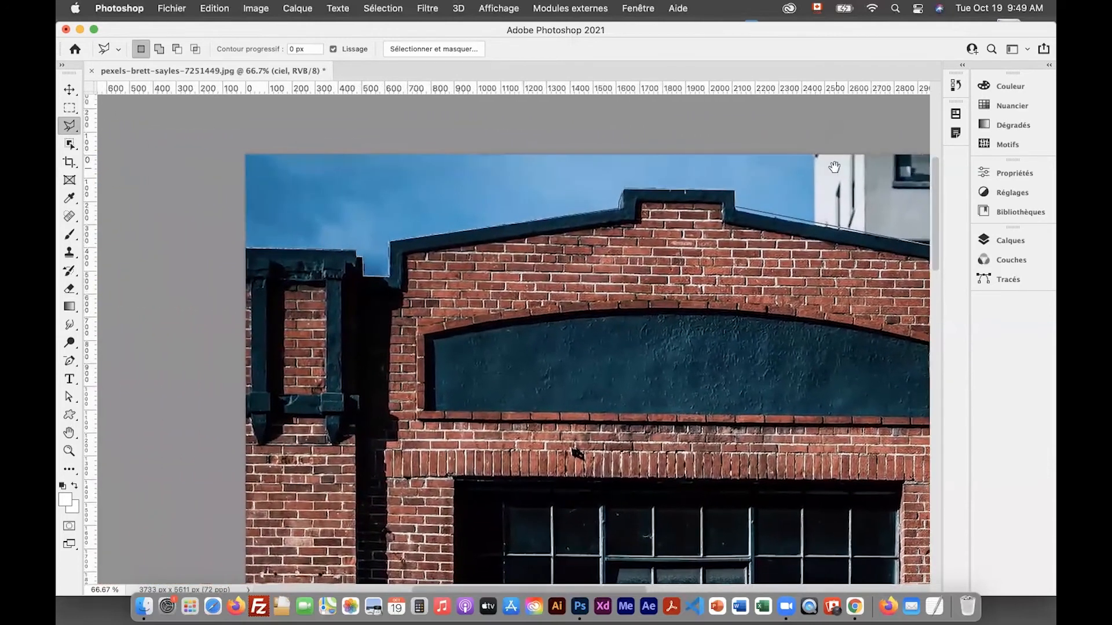
drag(464, 173, 625, 181)
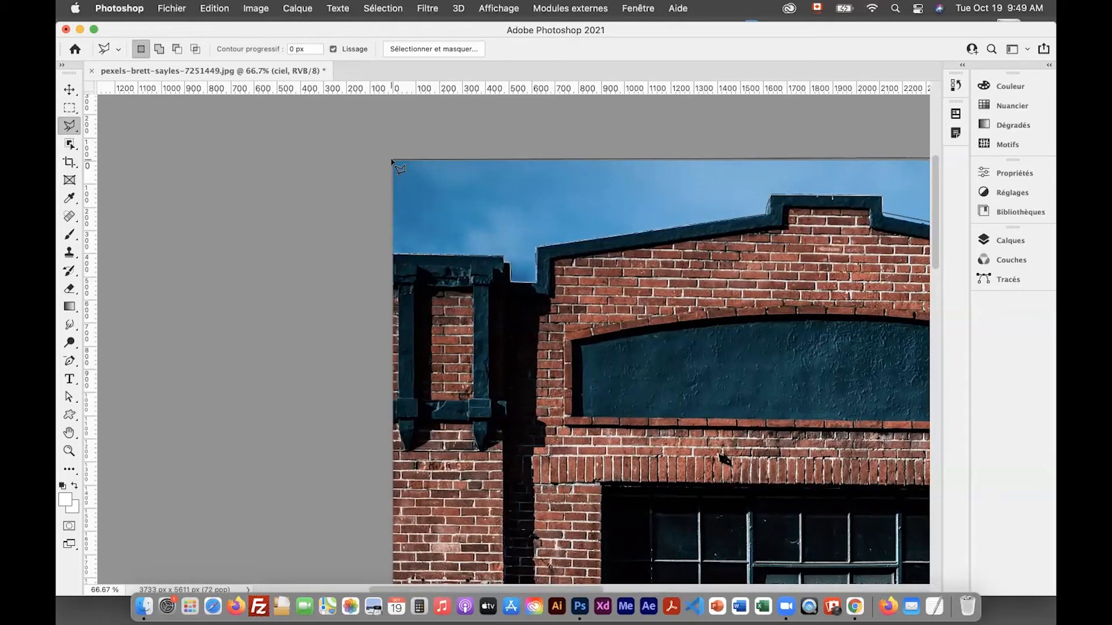
click(369, 124)
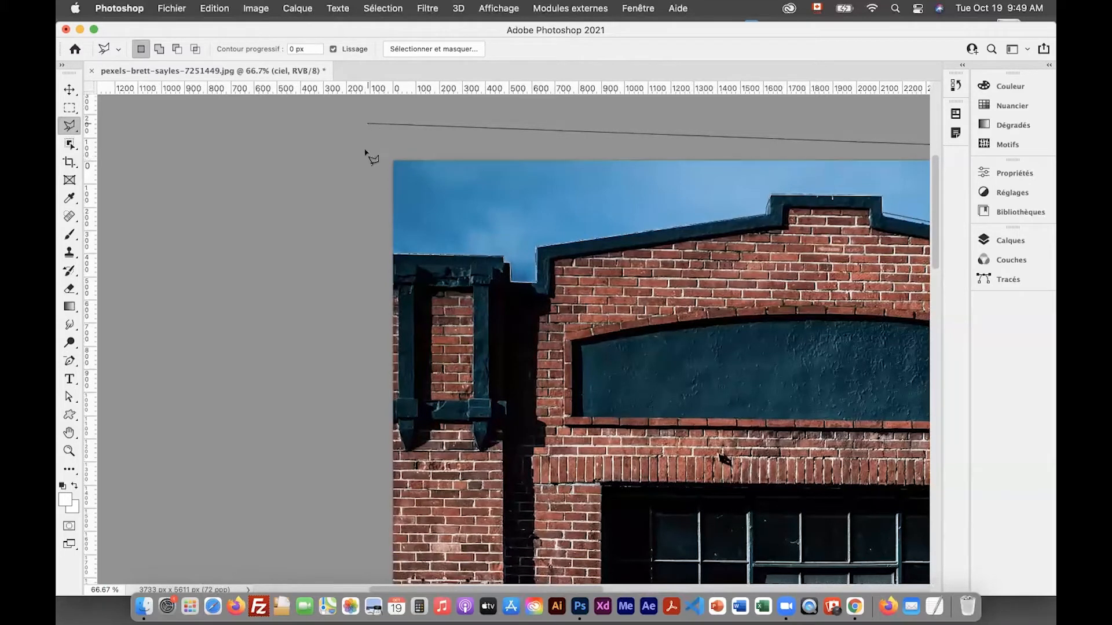
click(393, 257)
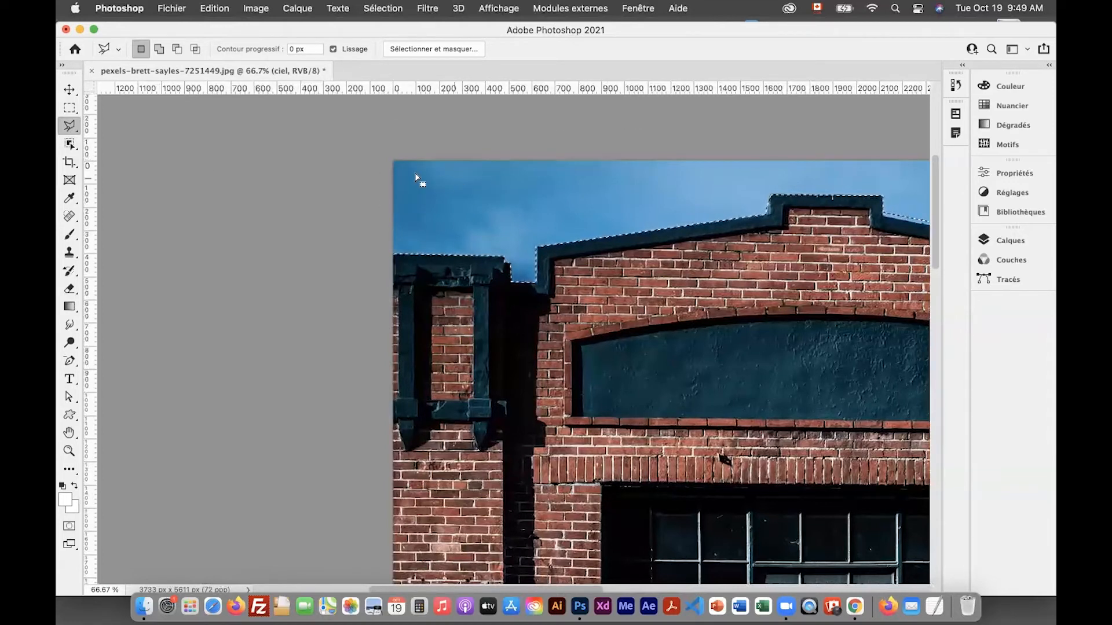
With the ciel layer active, set the foreground colour to a very pale cyan with hue 182° and the background colour to white
key(super+0)
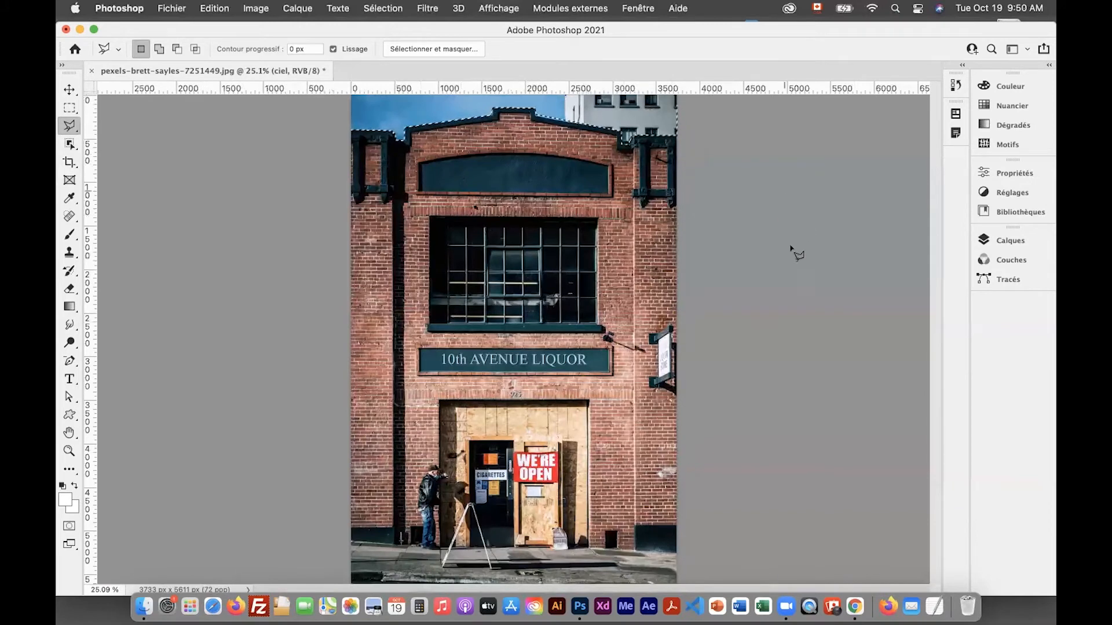
key(F7)
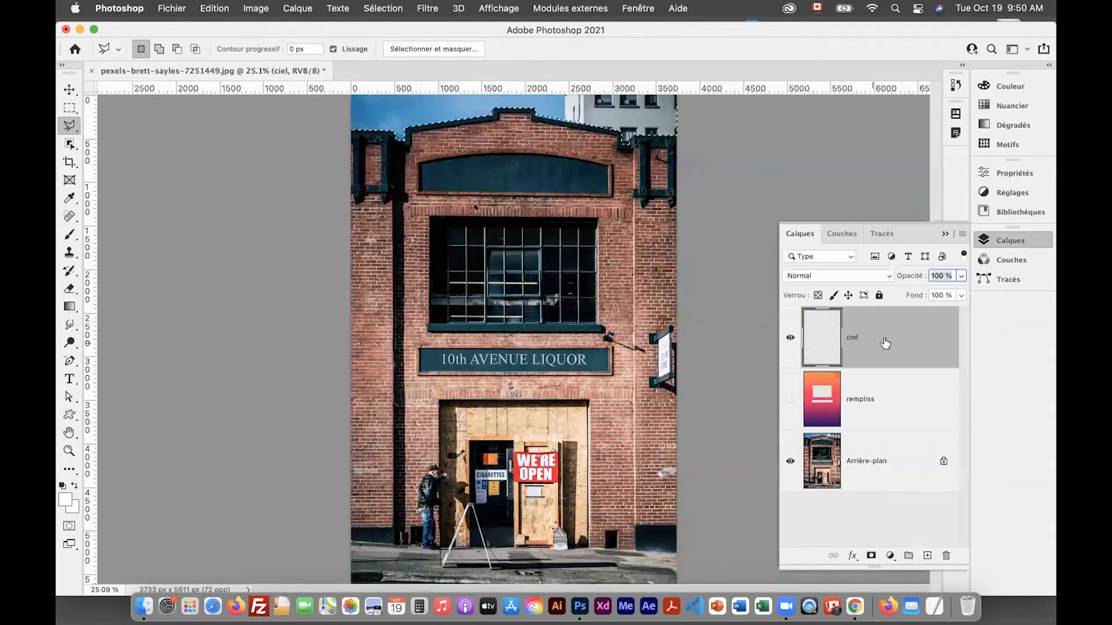
click(1011, 241)
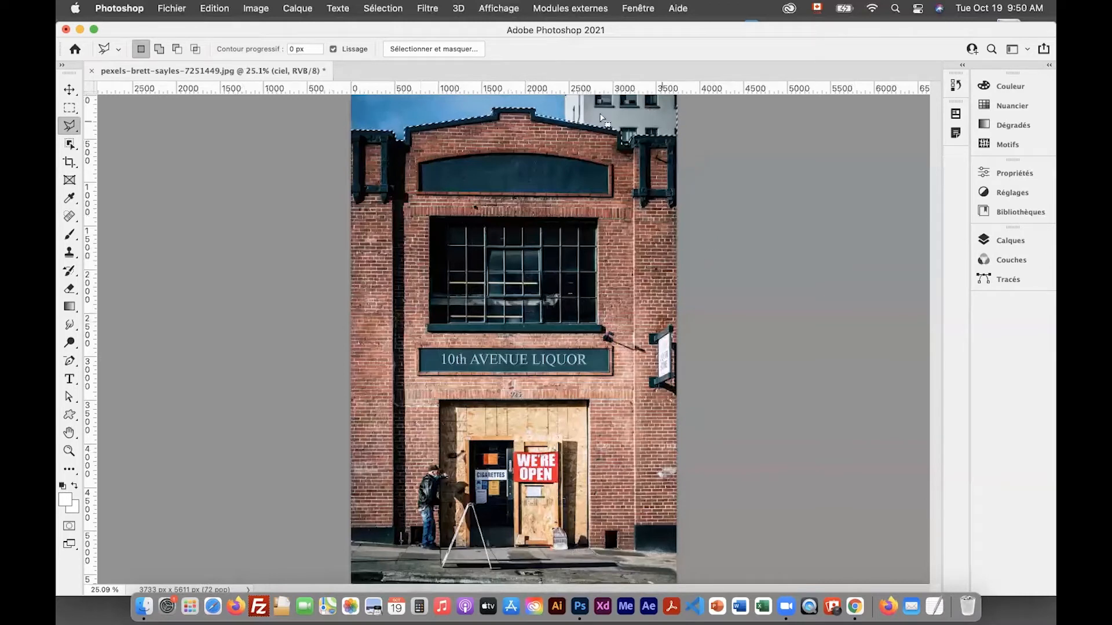
click(66, 500)
click(709, 461)
click(546, 380)
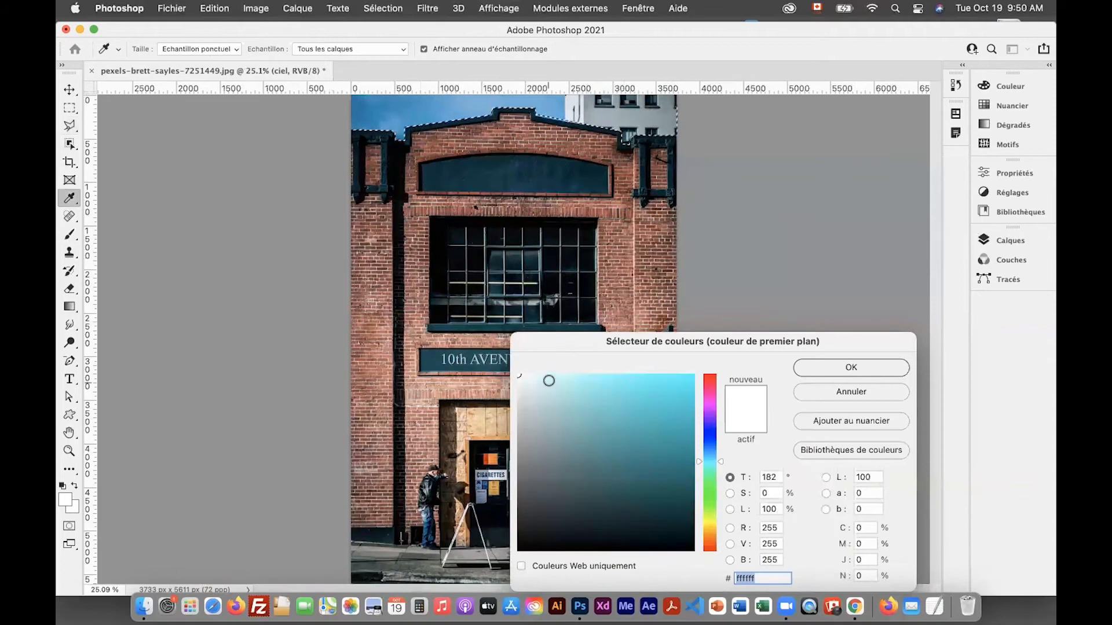
key(Return)
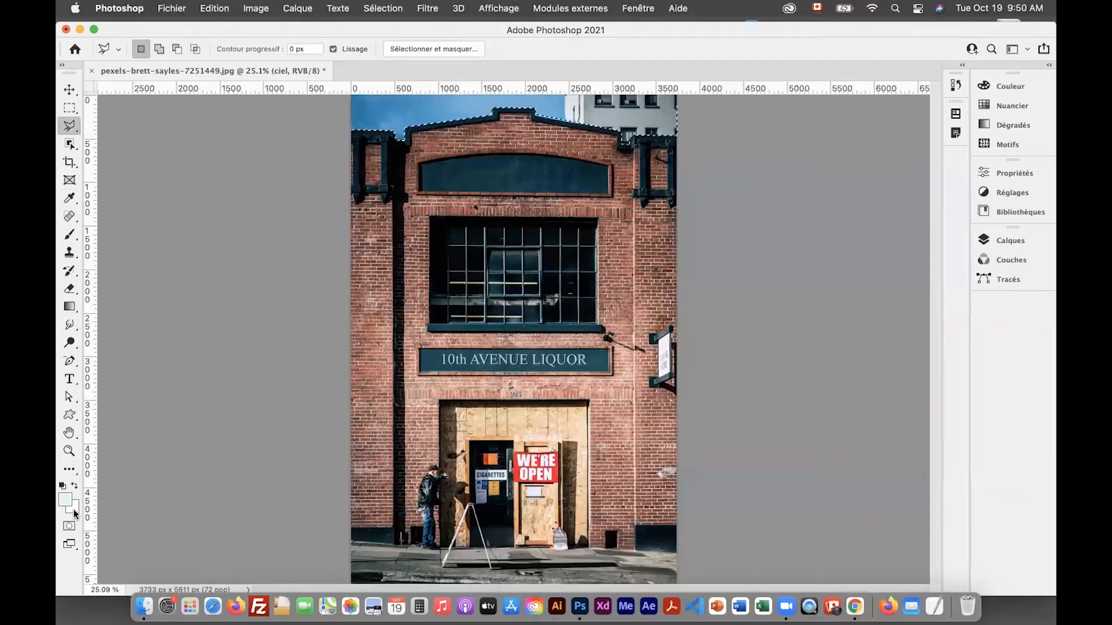
click(73, 509)
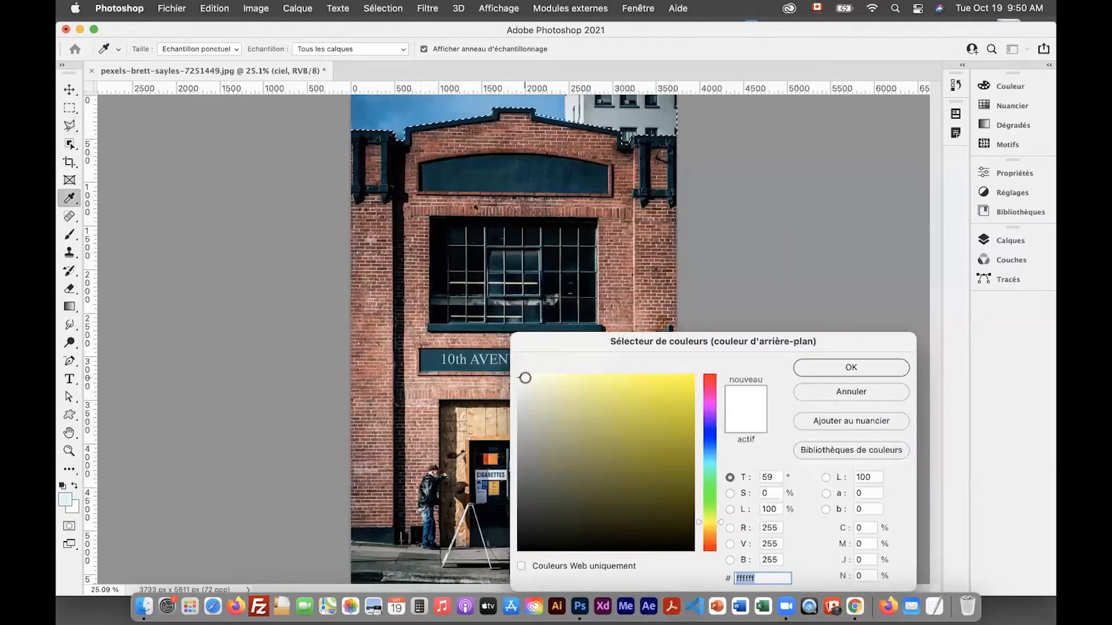
click(817, 368)
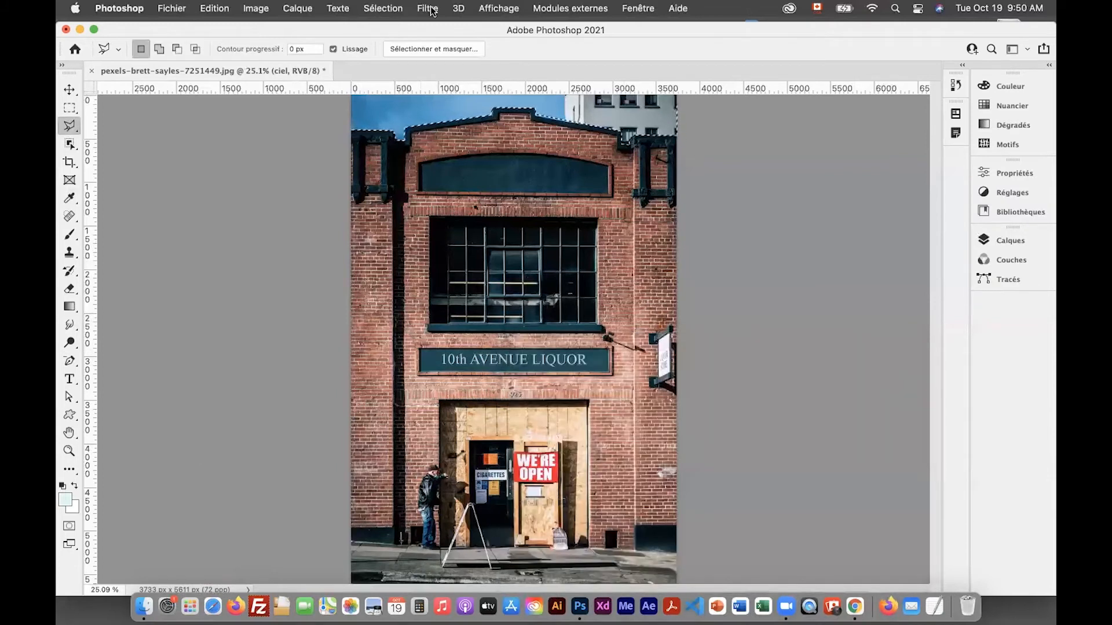
Fill the sky selection on the ciel layer with the Nuages render filter
click(428, 8)
mouse_move(602, 262)
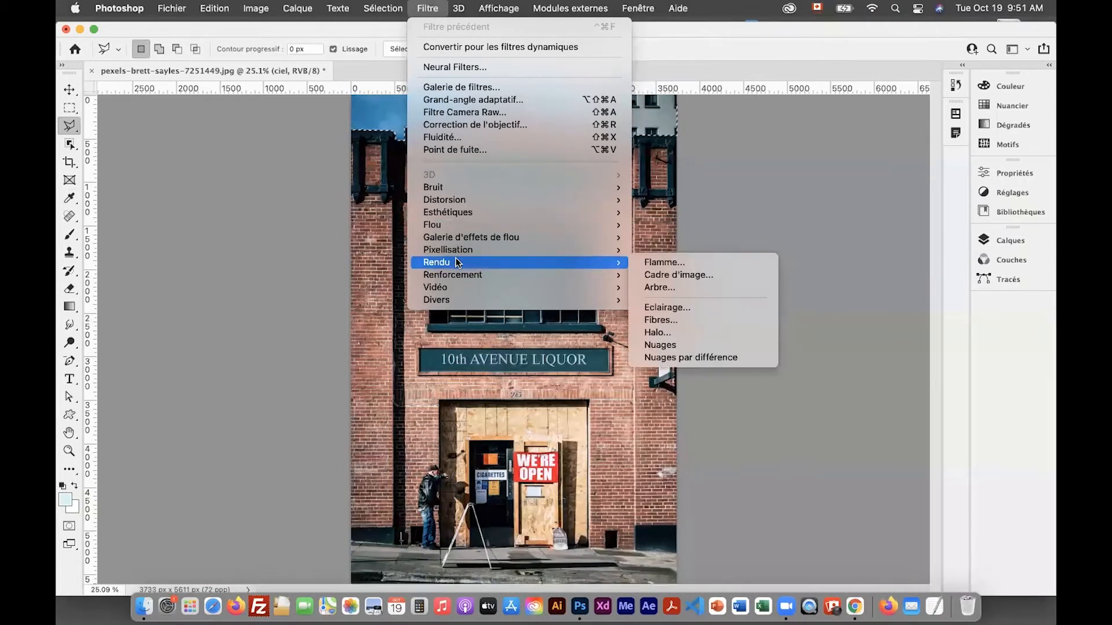
click(679, 346)
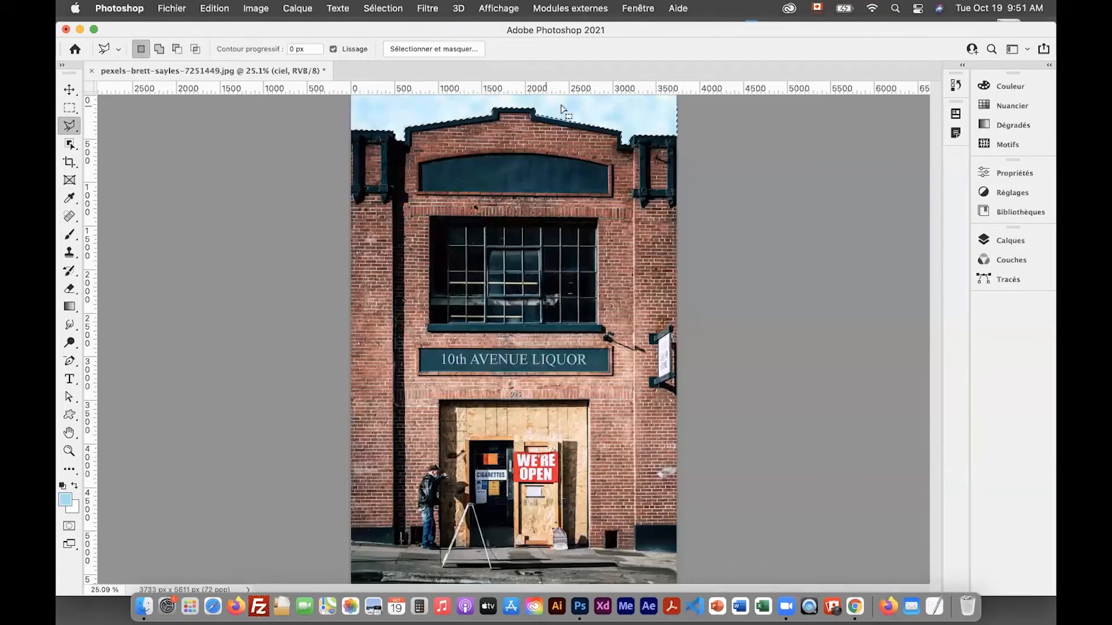
Show the rempliss layer beneath the clouds and deselect everything
click(1010, 241)
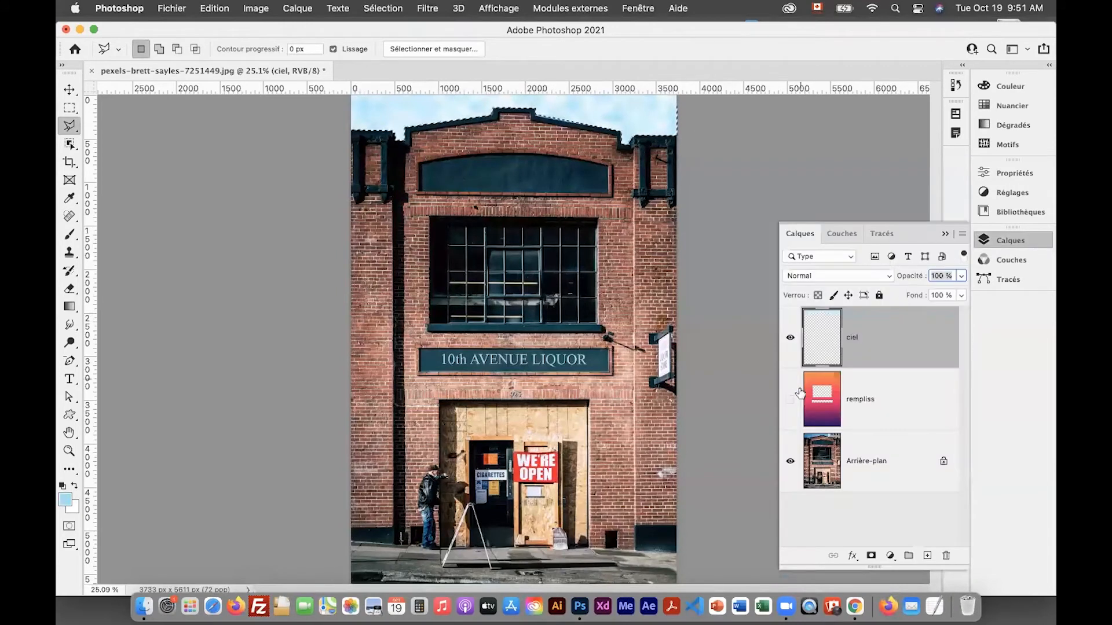
click(790, 399)
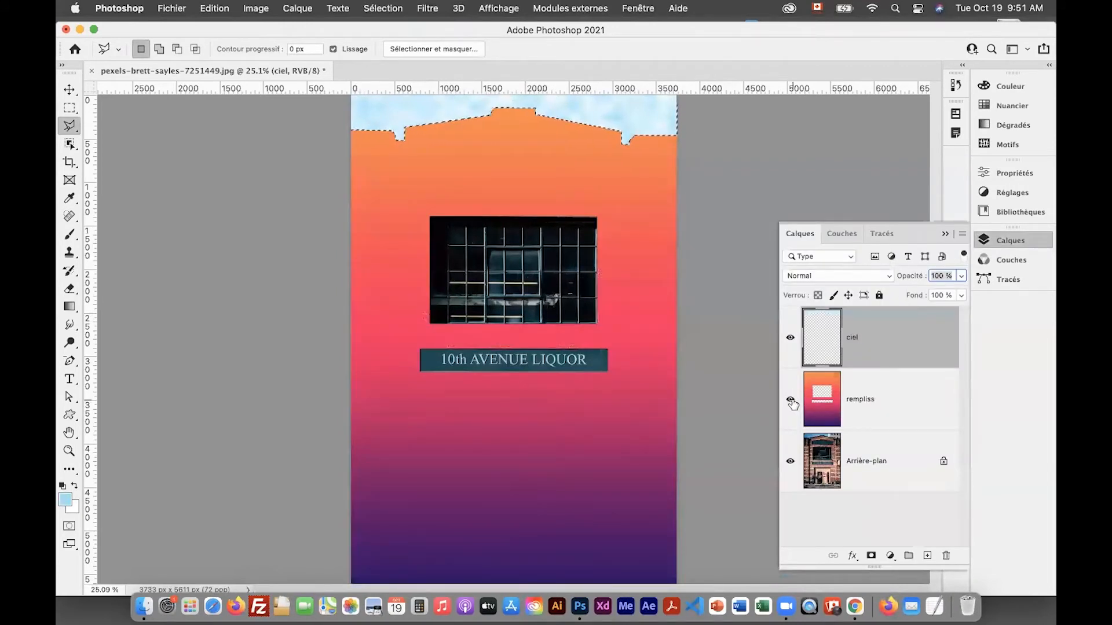
click(945, 234)
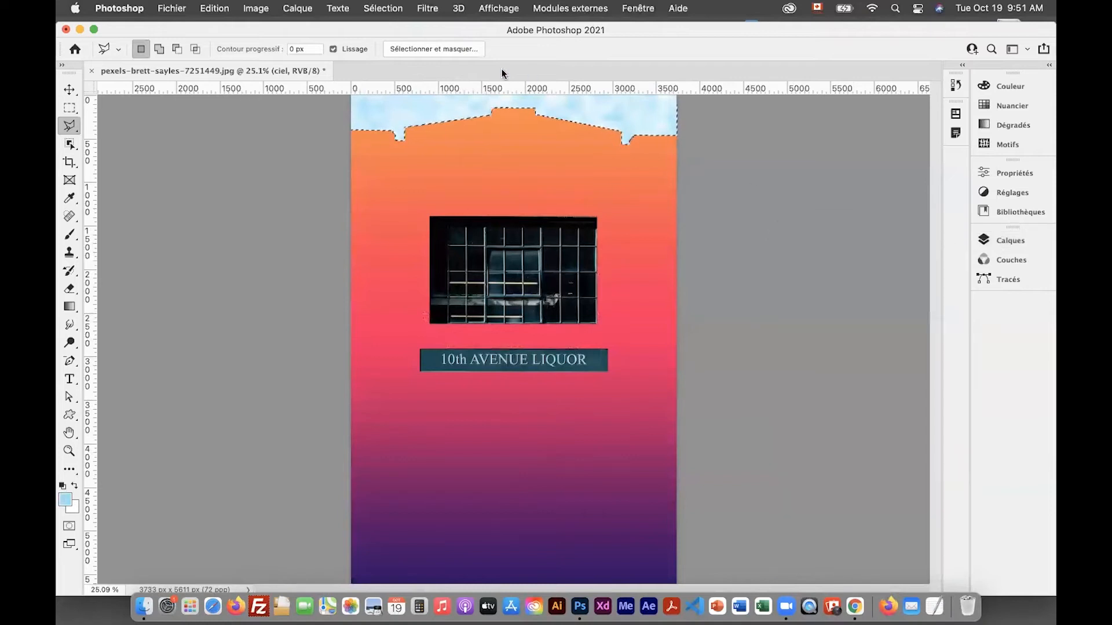
click(383, 8)
click(392, 38)
click(70, 126)
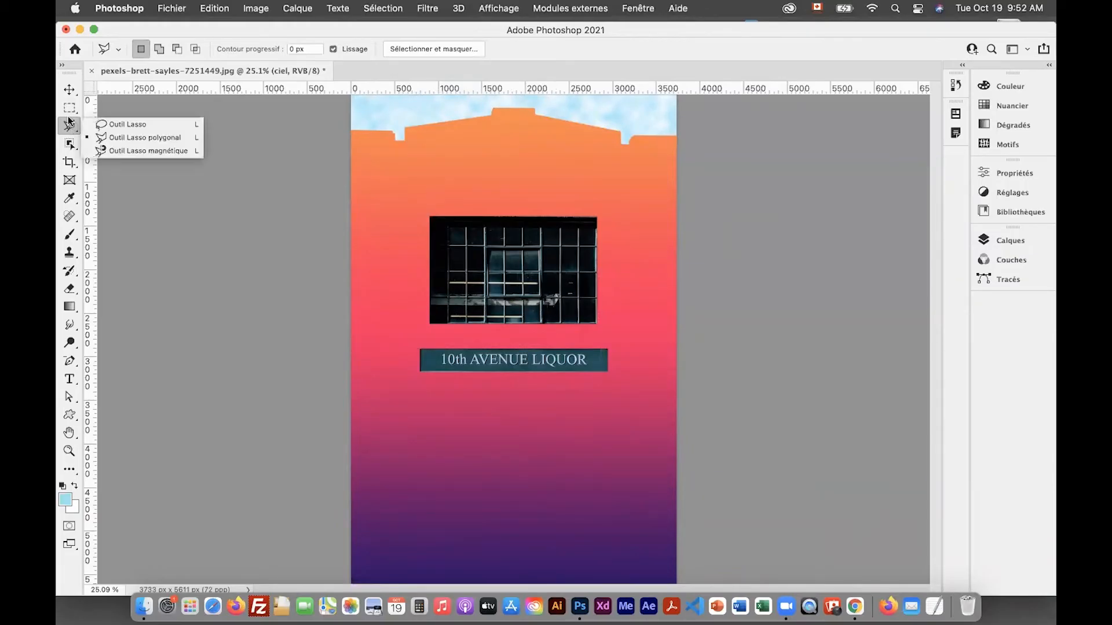
click(70, 108)
click(69, 125)
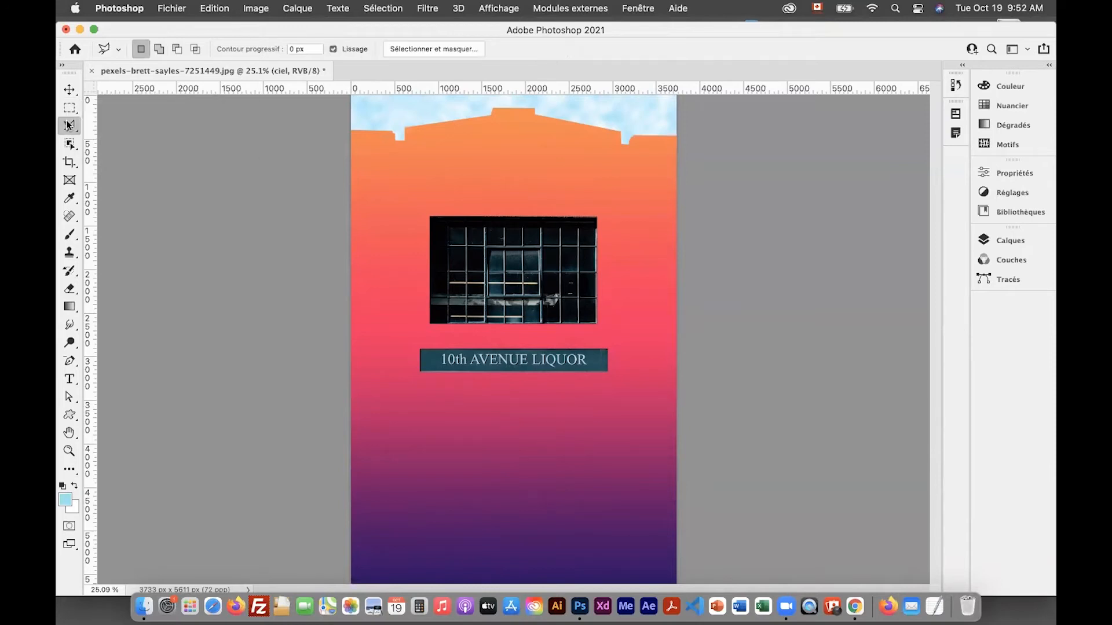
click(68, 107)
click(69, 109)
click(69, 126)
click(68, 108)
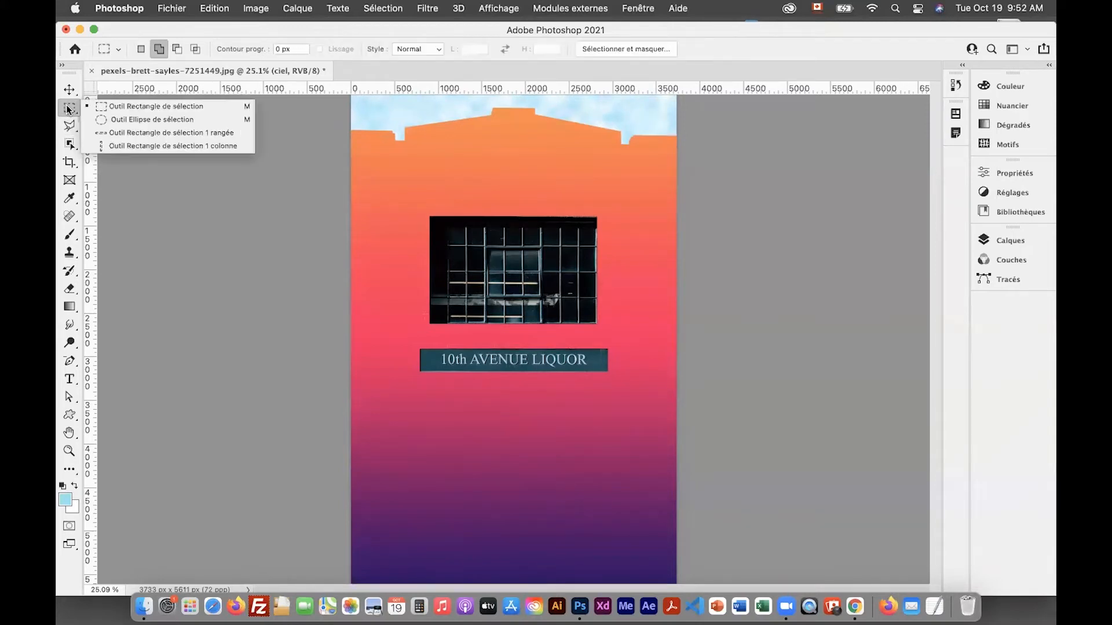
Close the storefront document and, in the HAPPY letters image, create a new layer named remplissage deg
click(92, 71)
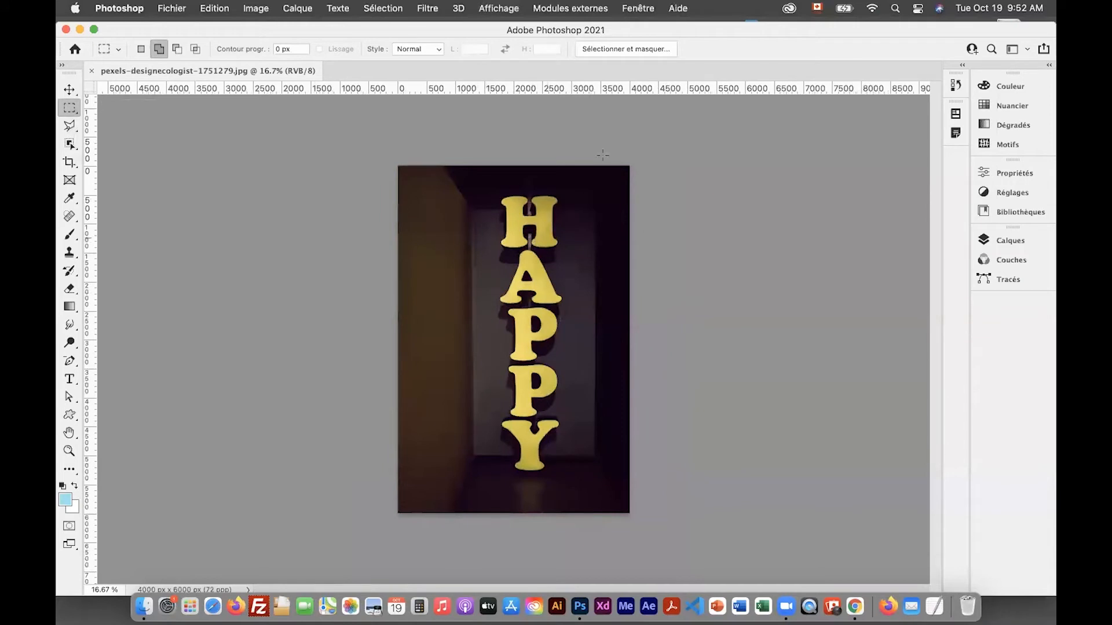
click(1010, 241)
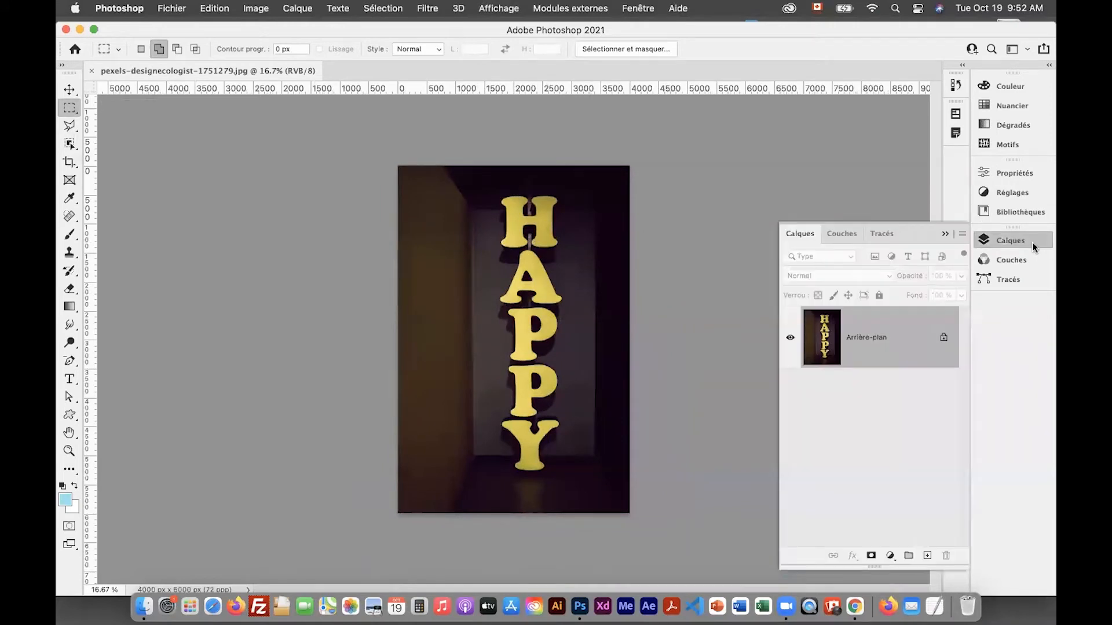
click(928, 556)
double_click(861, 337)
text(remplissage)
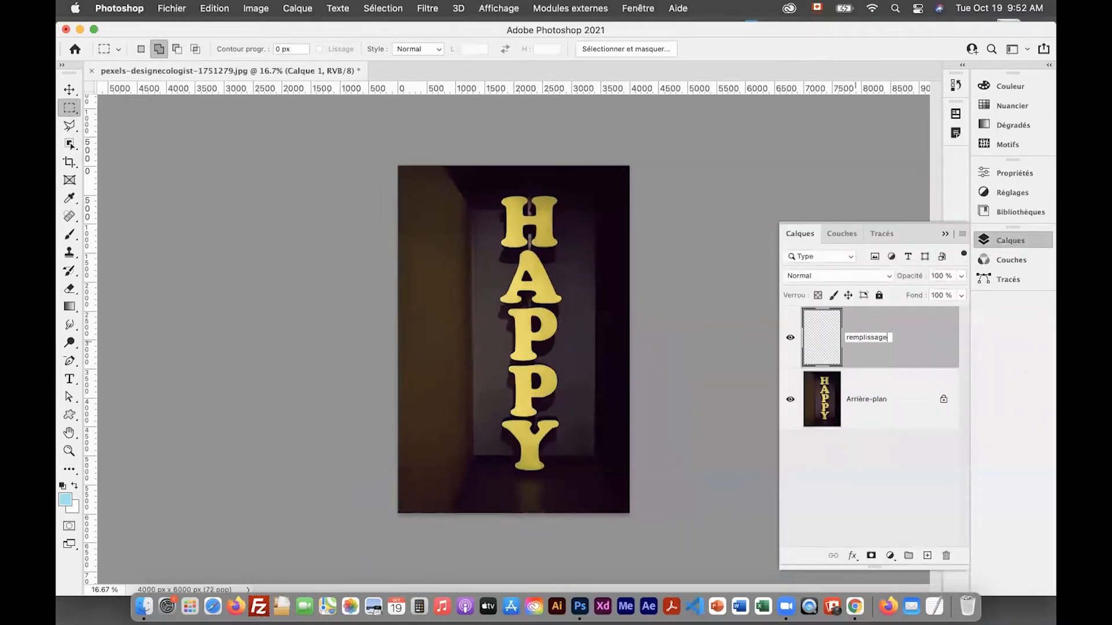
text( deg)
key(Return)
click(944, 235)
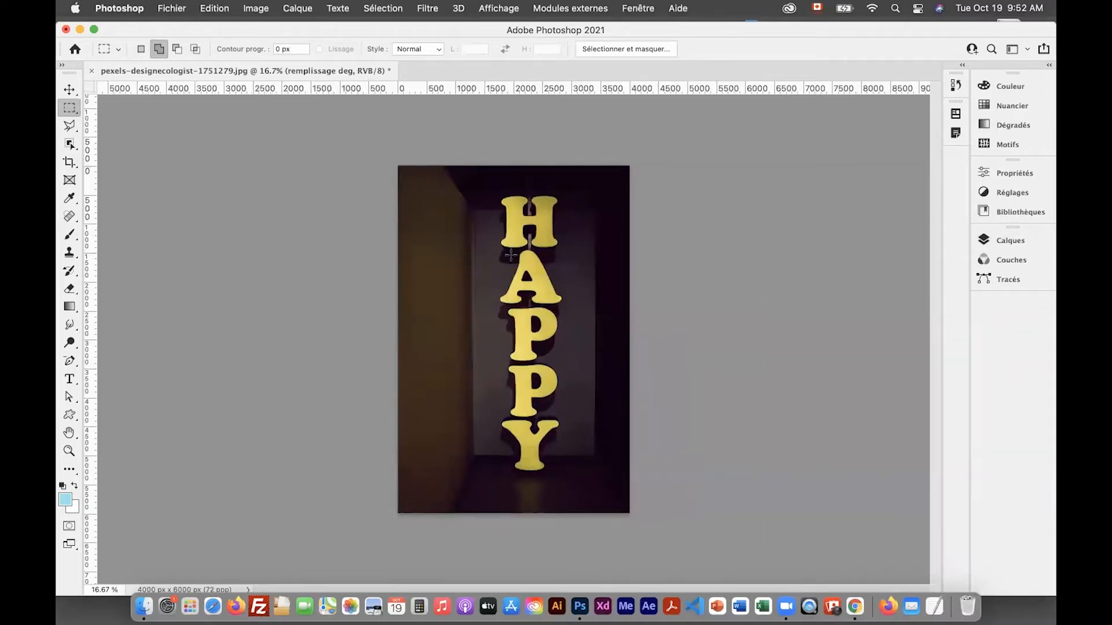
Try to select the yellow letter H with the Magic Wand at tolerance 32 while the remplissage deg layer is active
key(super+plus)
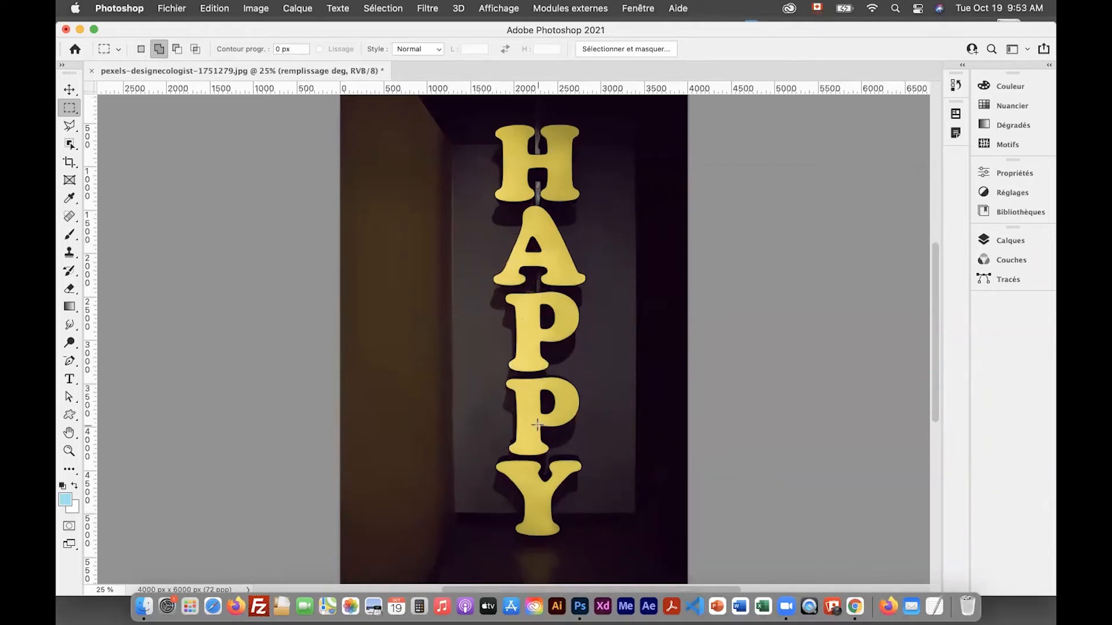
click(70, 144)
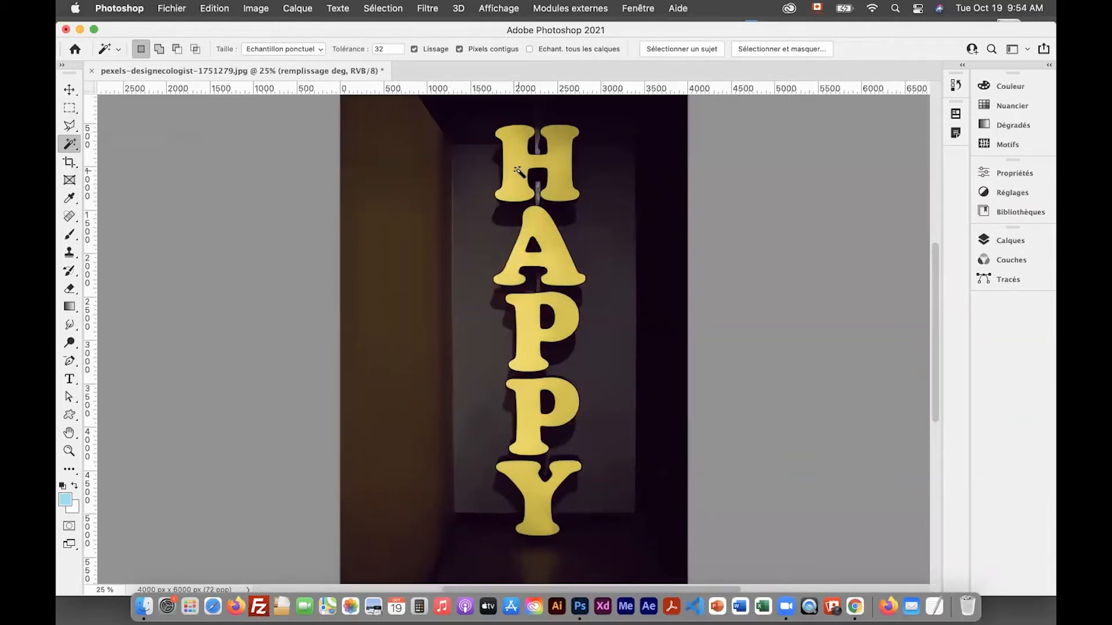
click(519, 162)
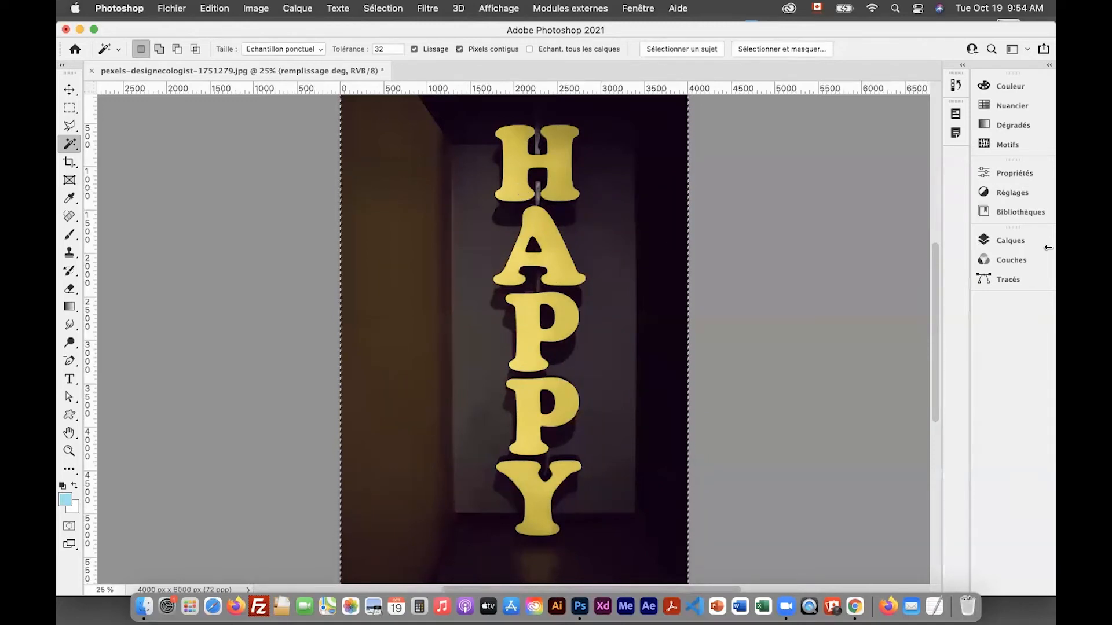
Make the Arrière-plan layer active and sample the yellow letter H with the Magic Wand at tolerance 32
click(1025, 242)
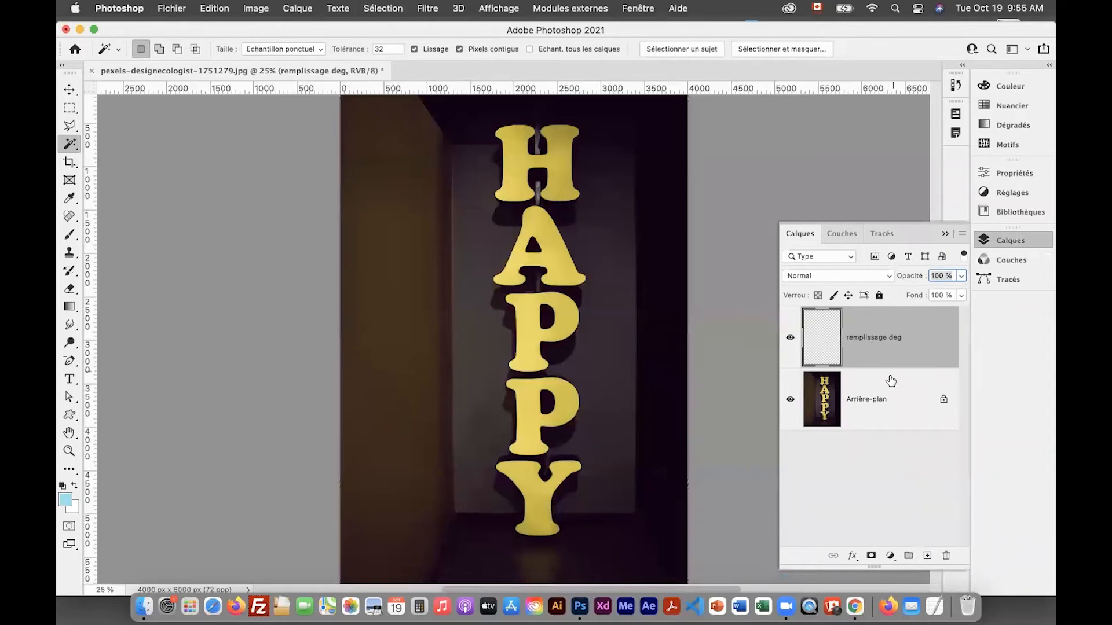
click(887, 413)
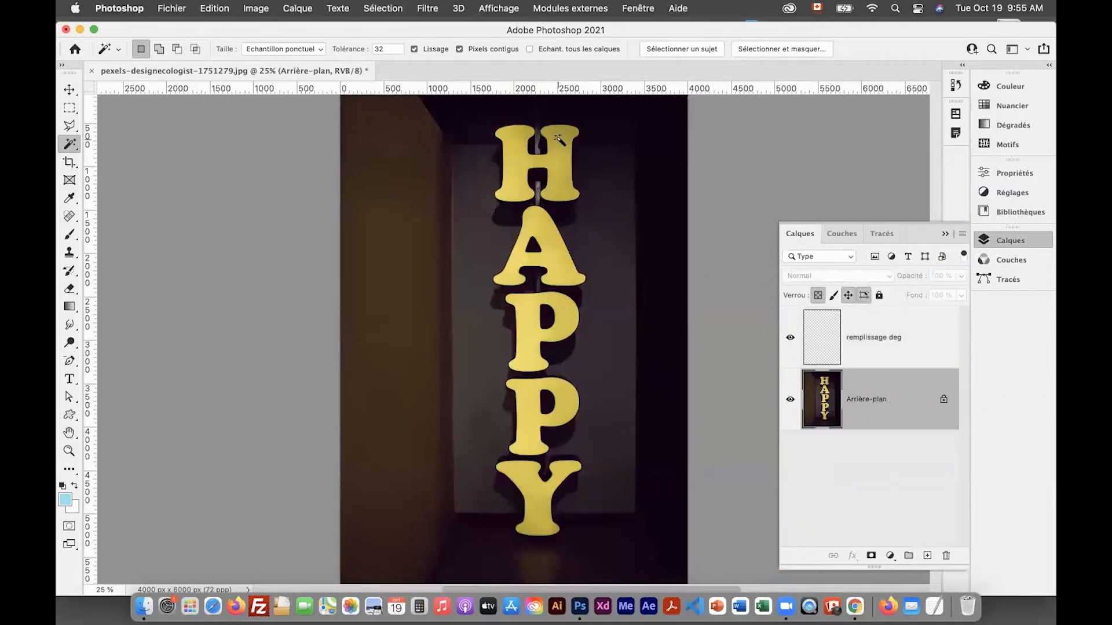
click(521, 168)
scroll(561, 132, up, 5)
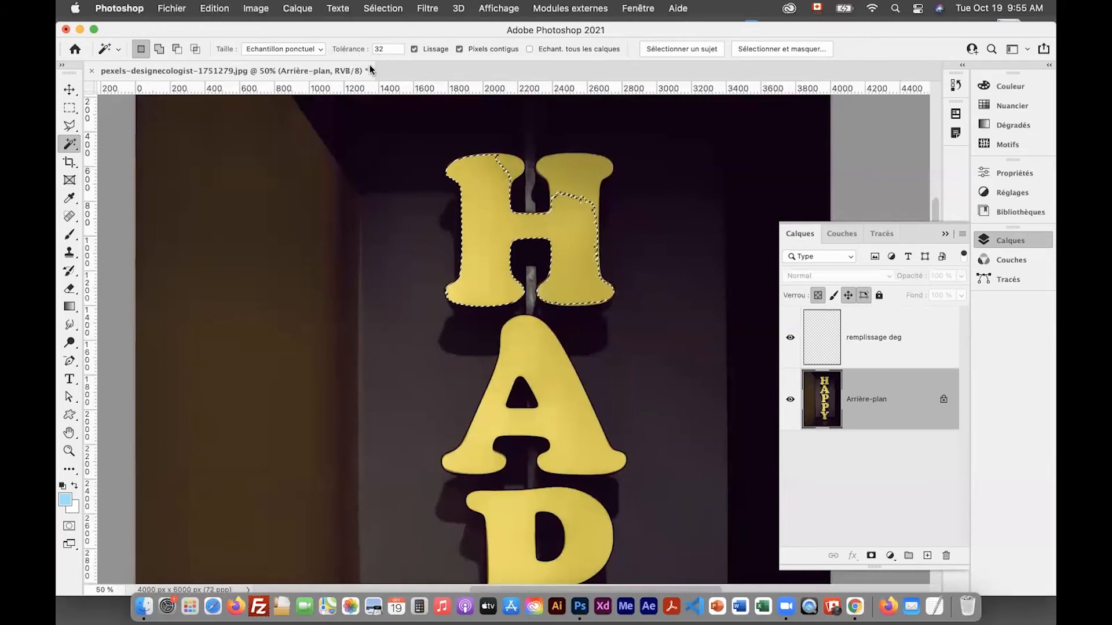
Try the Magic Wand on the letter H with tolerances of 1 and 12, and clear the selection
click(390, 50)
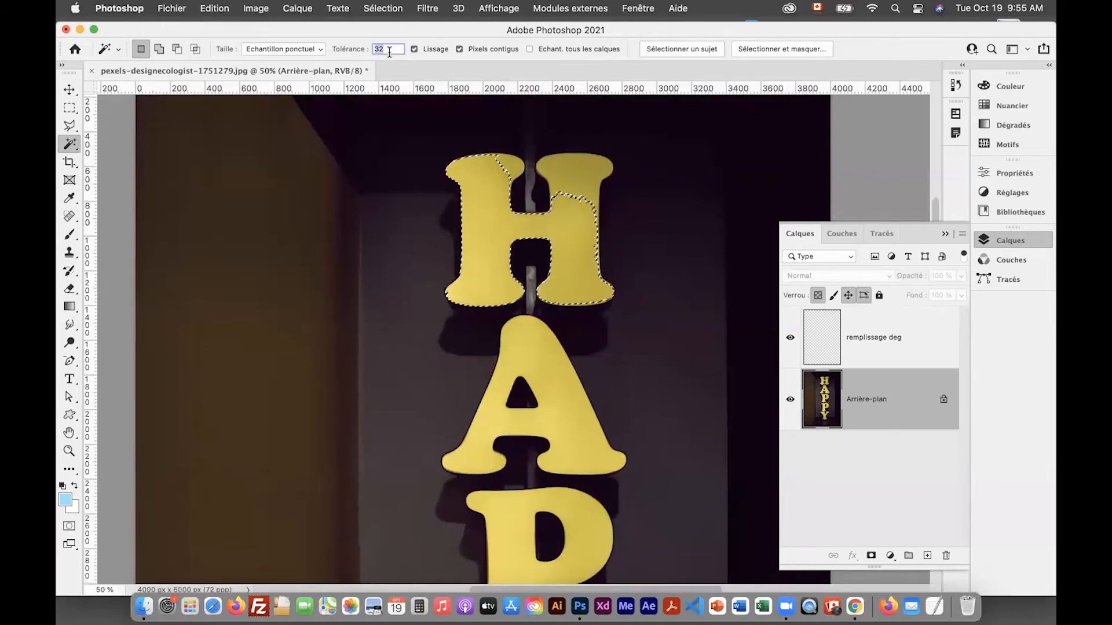
text(1)
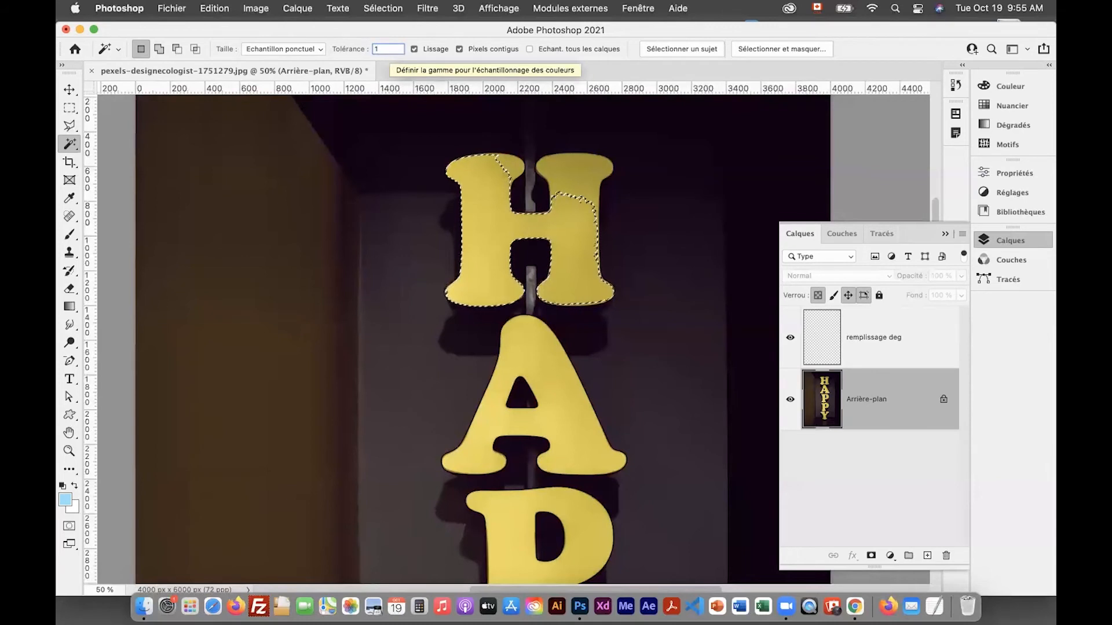
key(super+d)
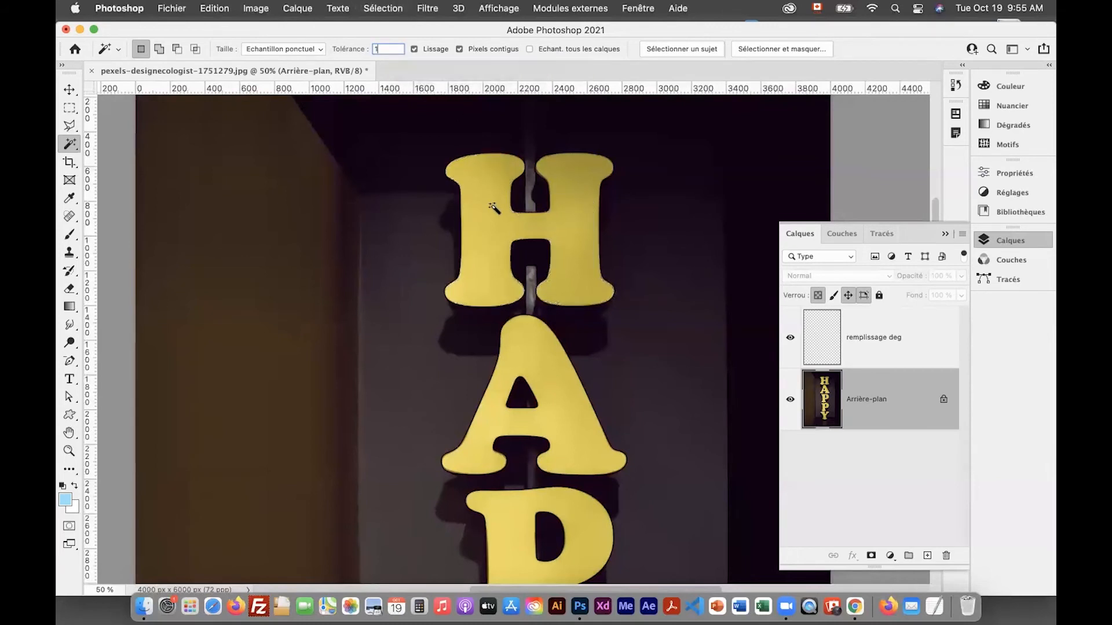
click(486, 212)
click(382, 49)
text(12)
click(487, 199)
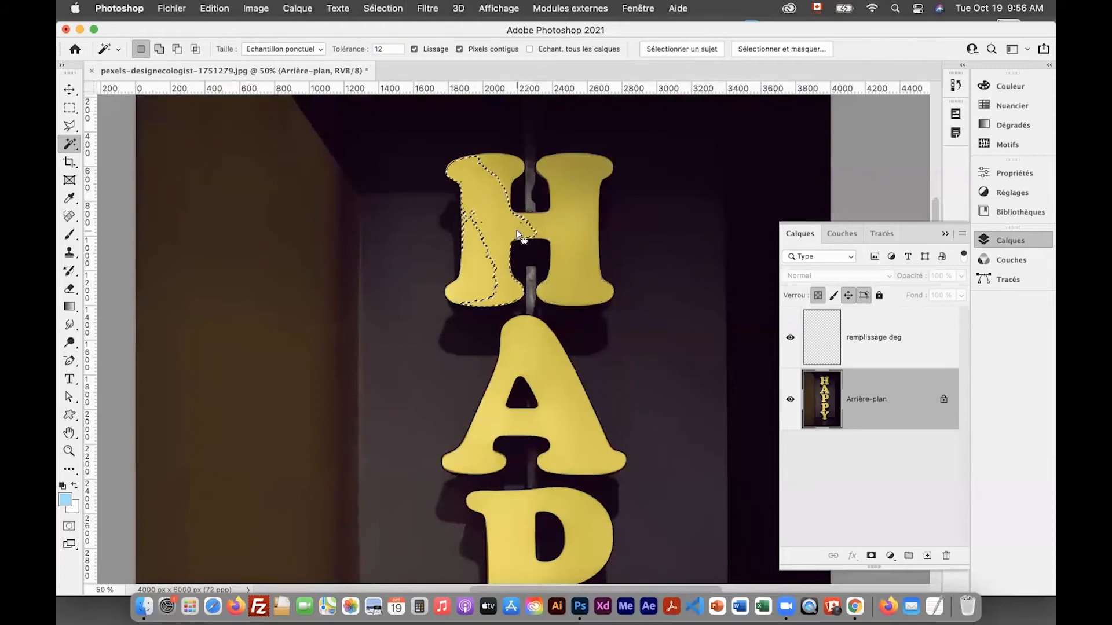
key(super+d)
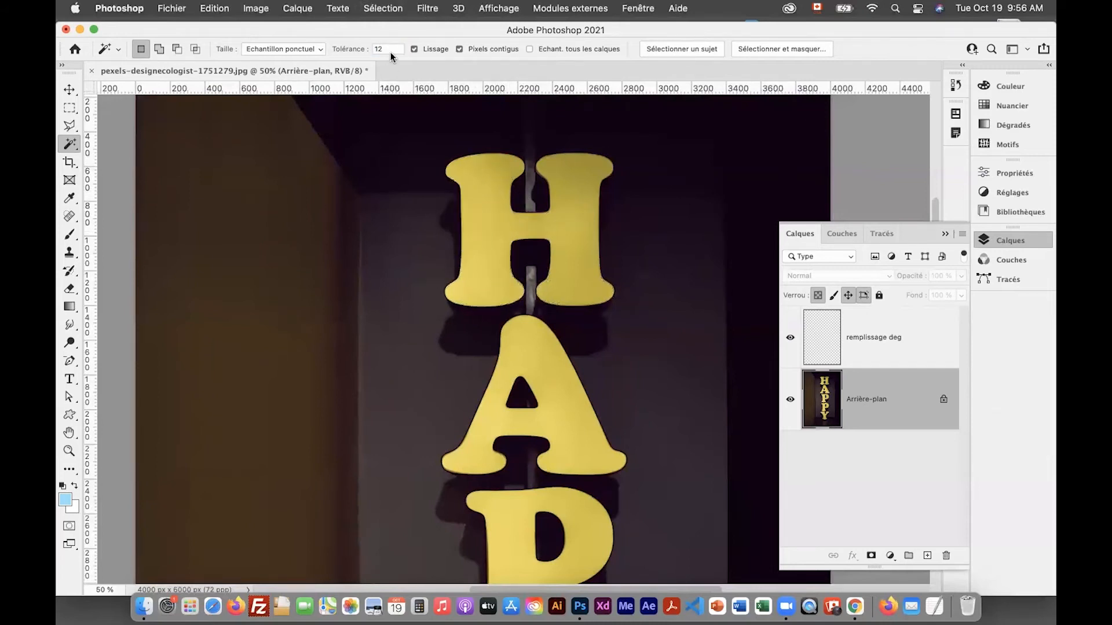
Set the Magic Wand tolerance to 64 and select the letter H
click(382, 49)
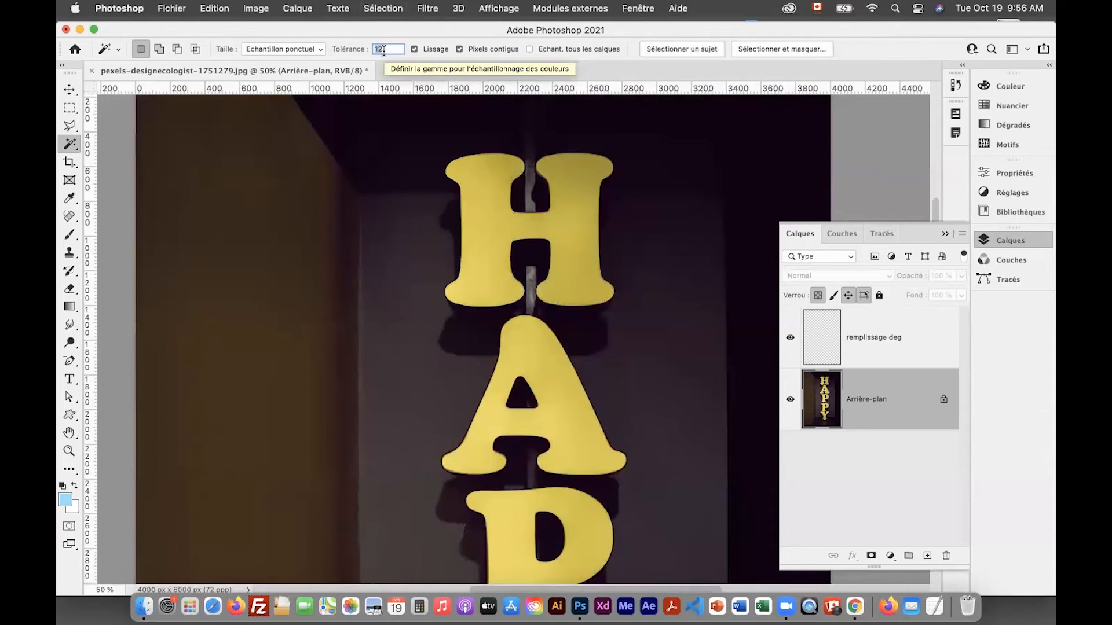
text(64)
click(494, 219)
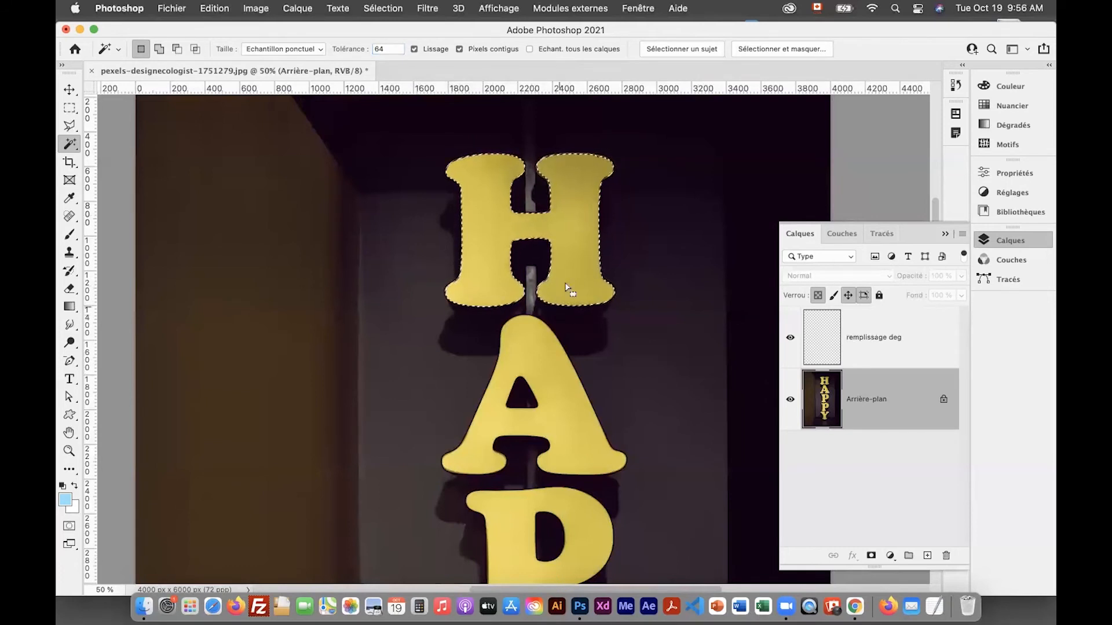
Try adding the letter A to the H selection in add-to-selection mode, and deselect everything
scroll(565, 278, down, 1)
scroll(566, 272, down, 5)
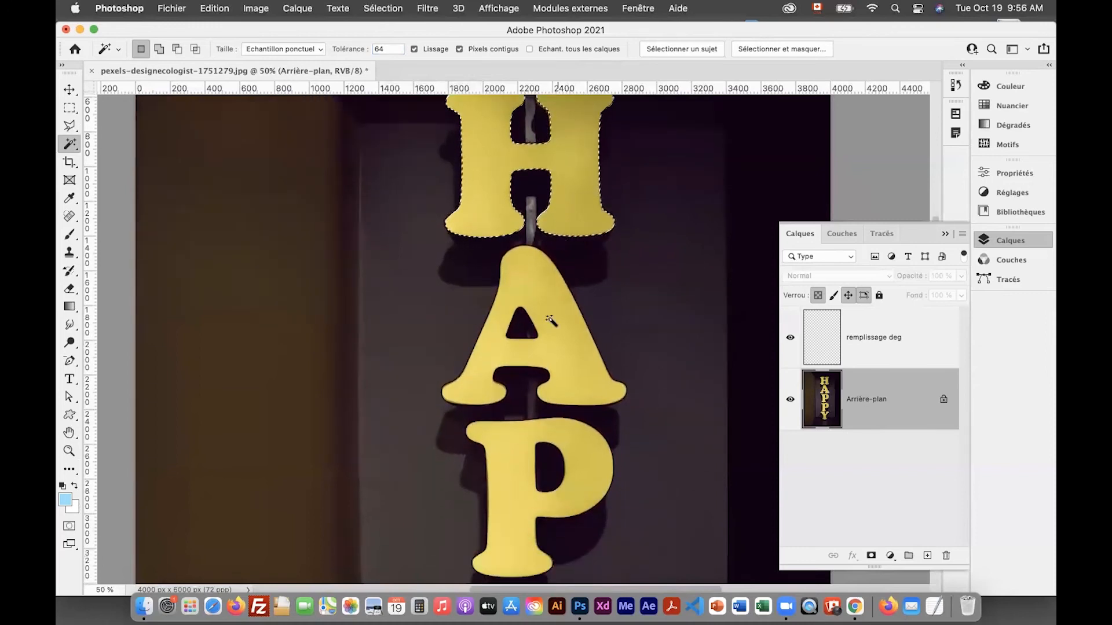
scroll(555, 347, down, 3)
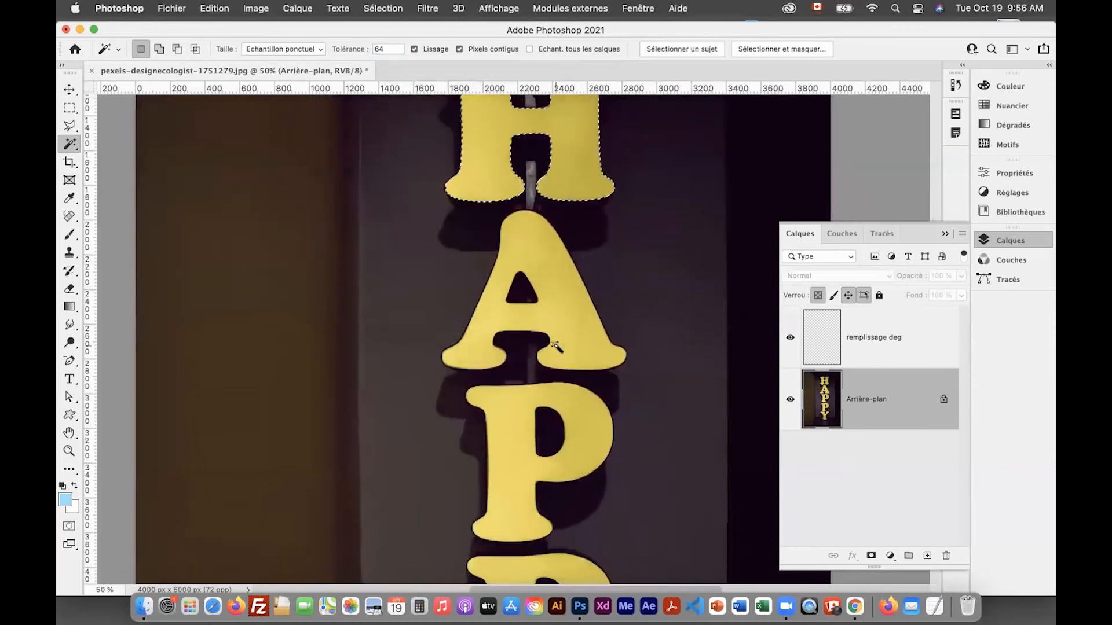
scroll(556, 346, down, 10)
scroll(556, 346, up, 15)
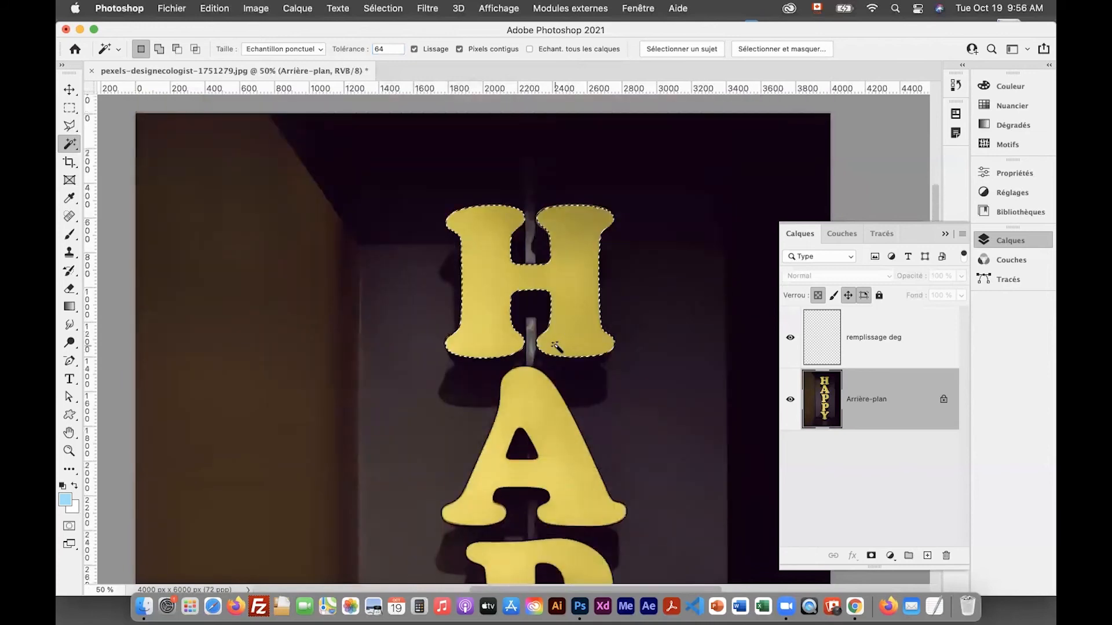
click(161, 53)
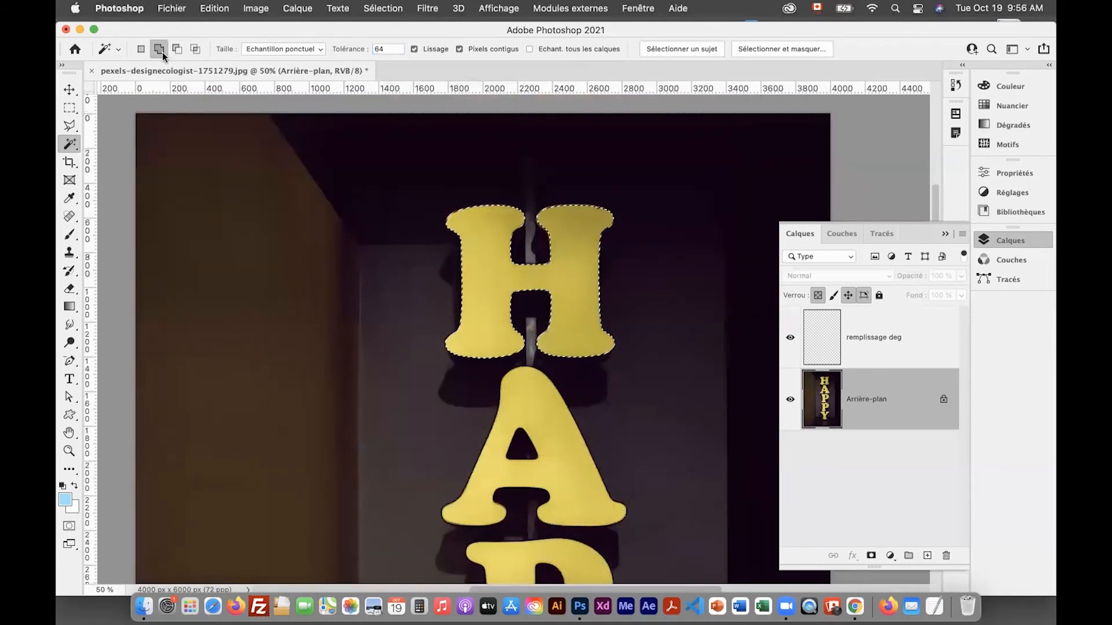
click(564, 431)
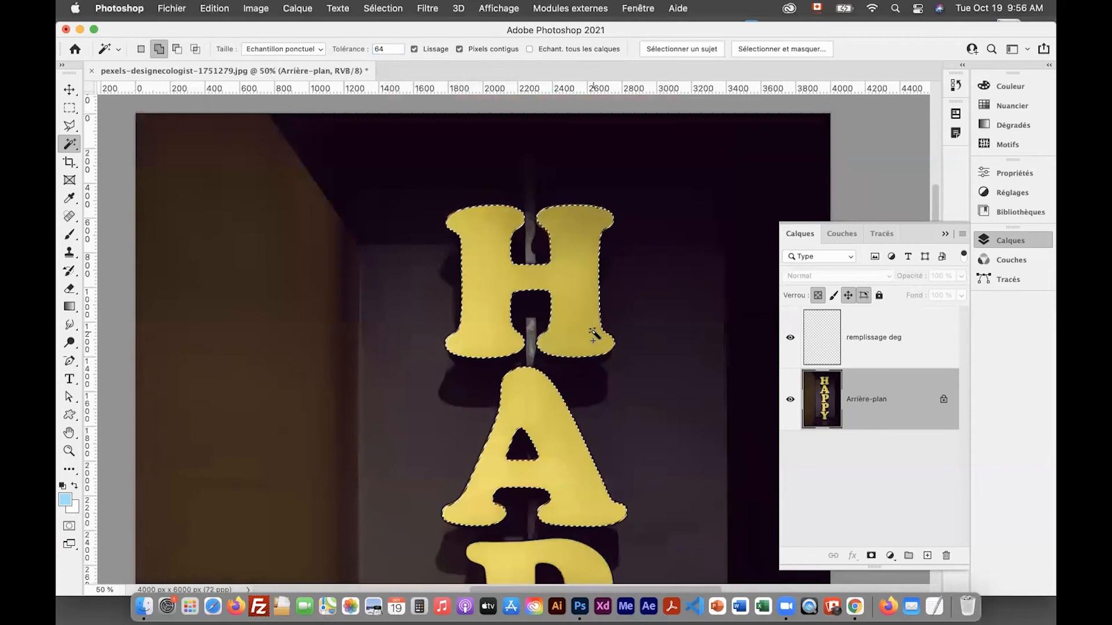
key(super+d)
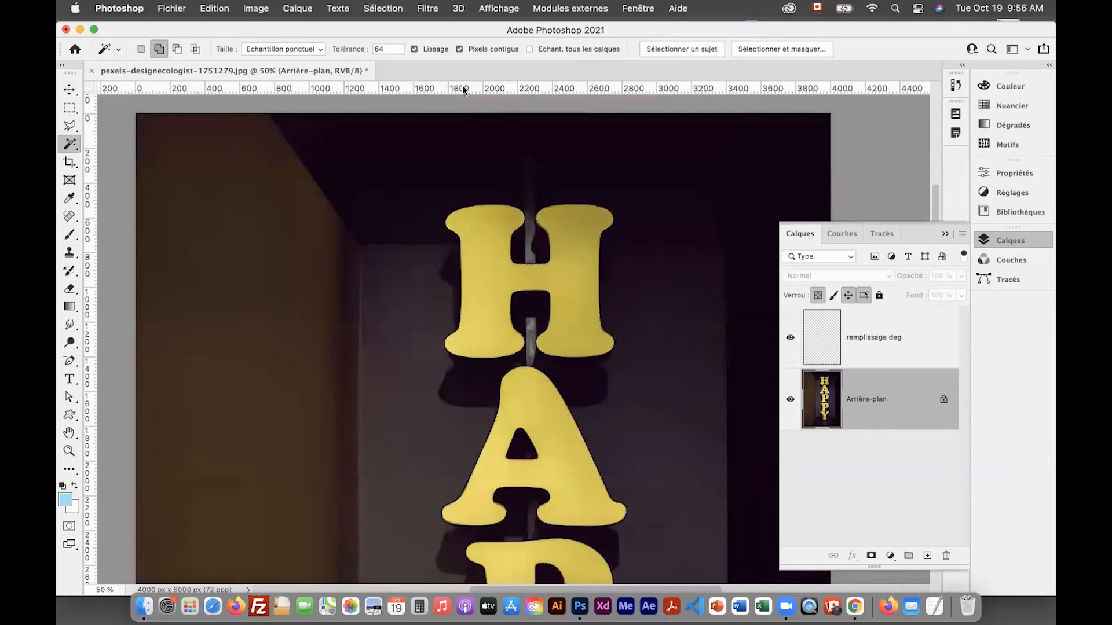
Return the Magic Wand to new-selection mode, disable Pixels contigus, and select all the yellow HAPPY letters at once
click(141, 50)
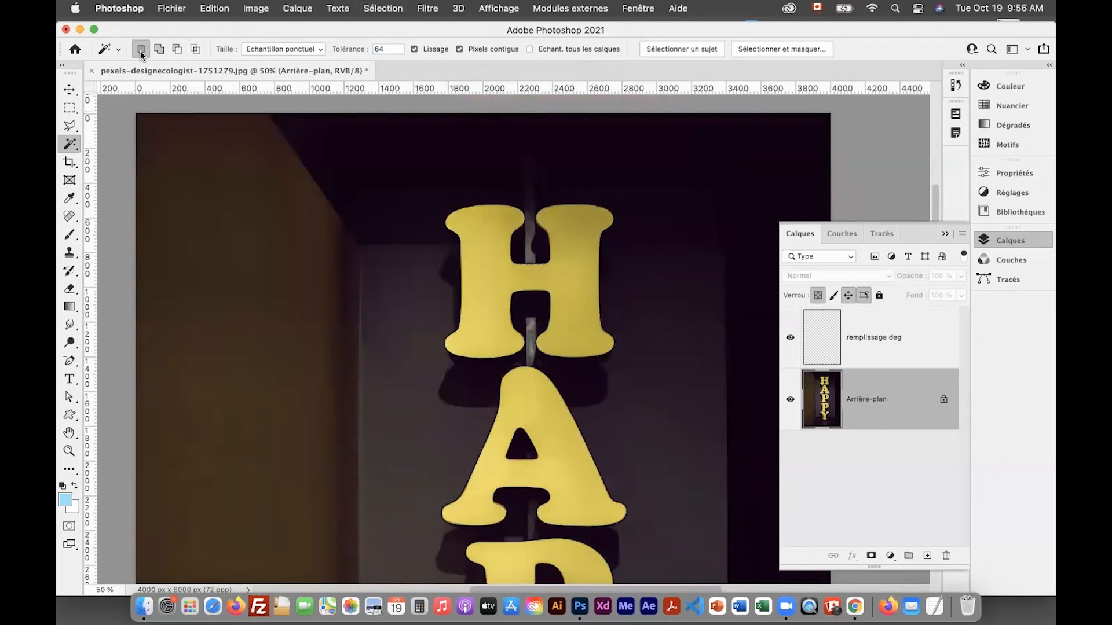
click(459, 50)
click(498, 270)
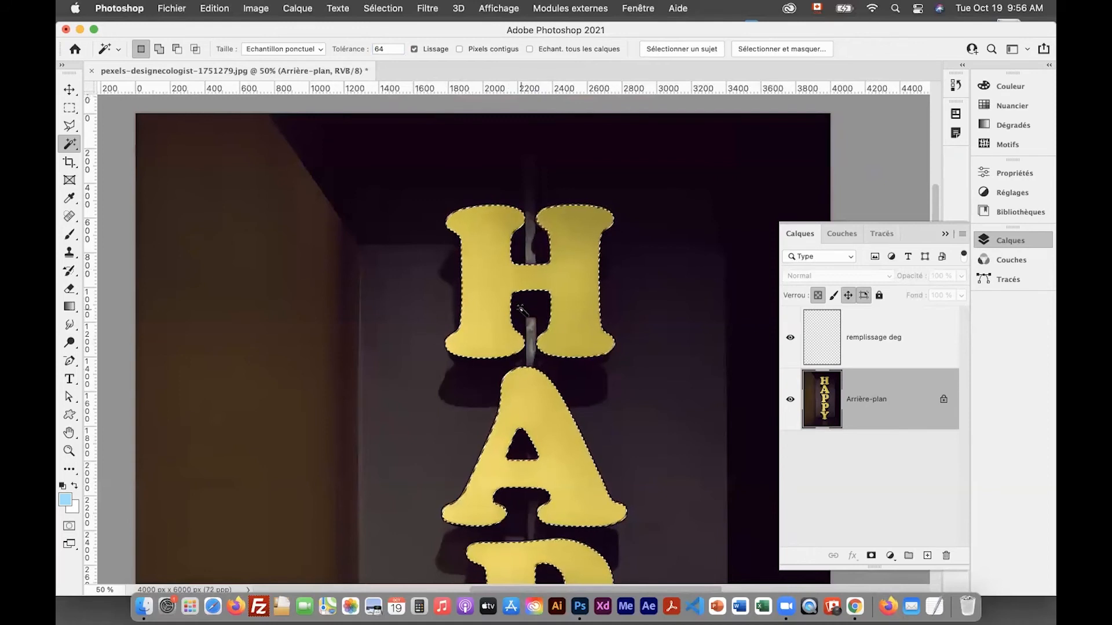
key(super+0)
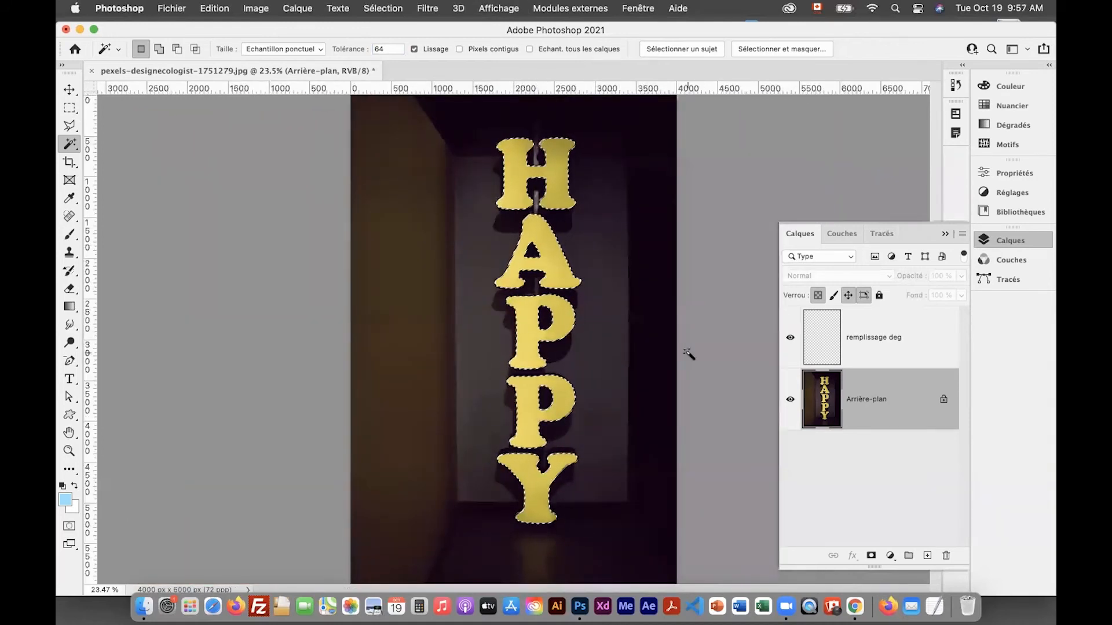
Fill the selected letters with a vertical orange-to-purple linear gradient on the remplissage deg layer, redraw it shorter, and deselect
click(902, 361)
key(g)
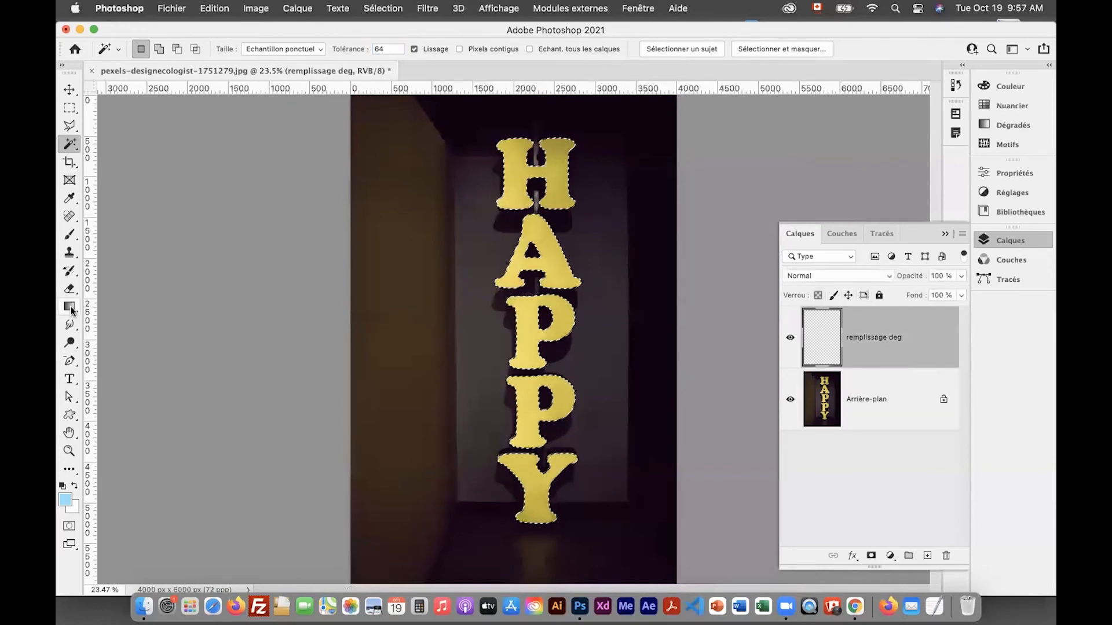
drag(536, 134, 573, 590)
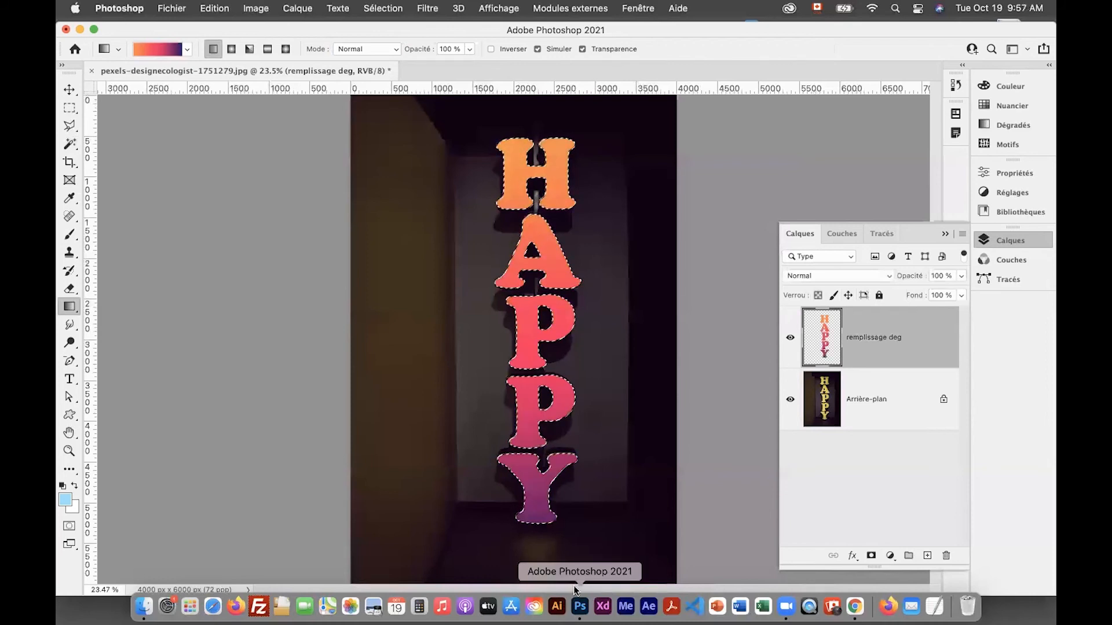
drag(609, 290, 609, 376)
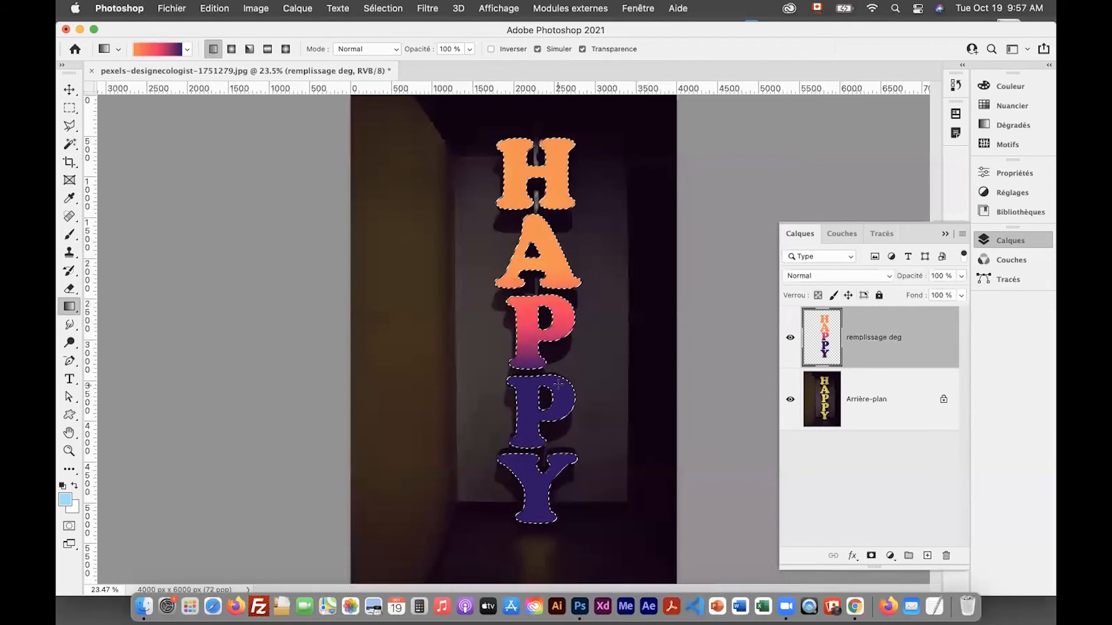
drag(609, 213, 609, 410)
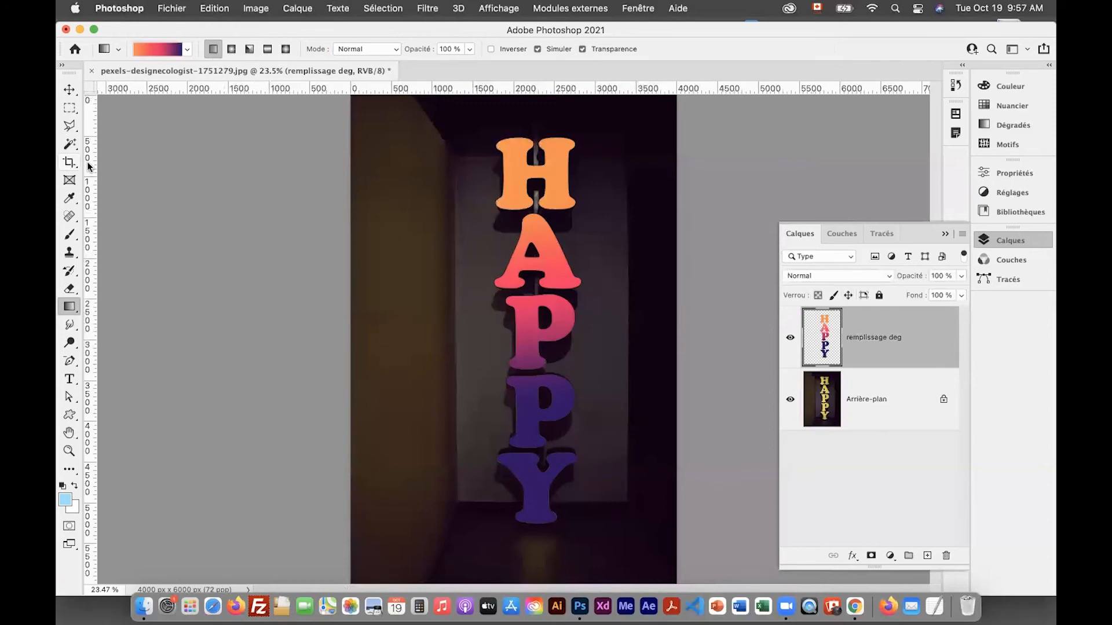
Close the HAPPY image and open 04_selection_couleur+contour.jpg, with its window moved so the tools are accessible
click(177, 12)
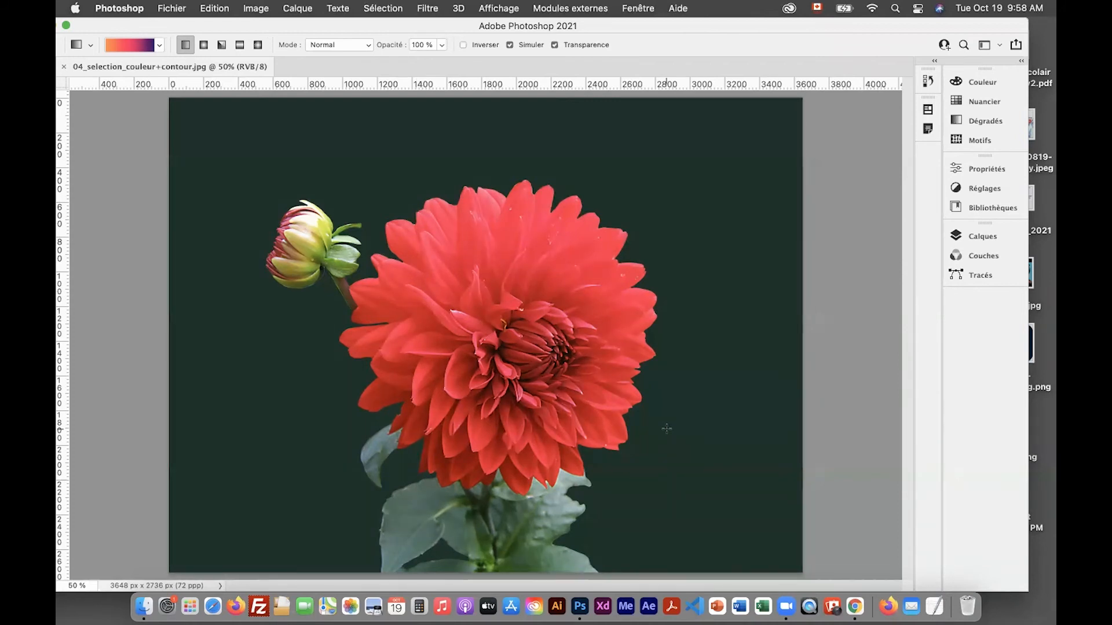
key(super+plus)
key(super+plus)
key(super+plus)
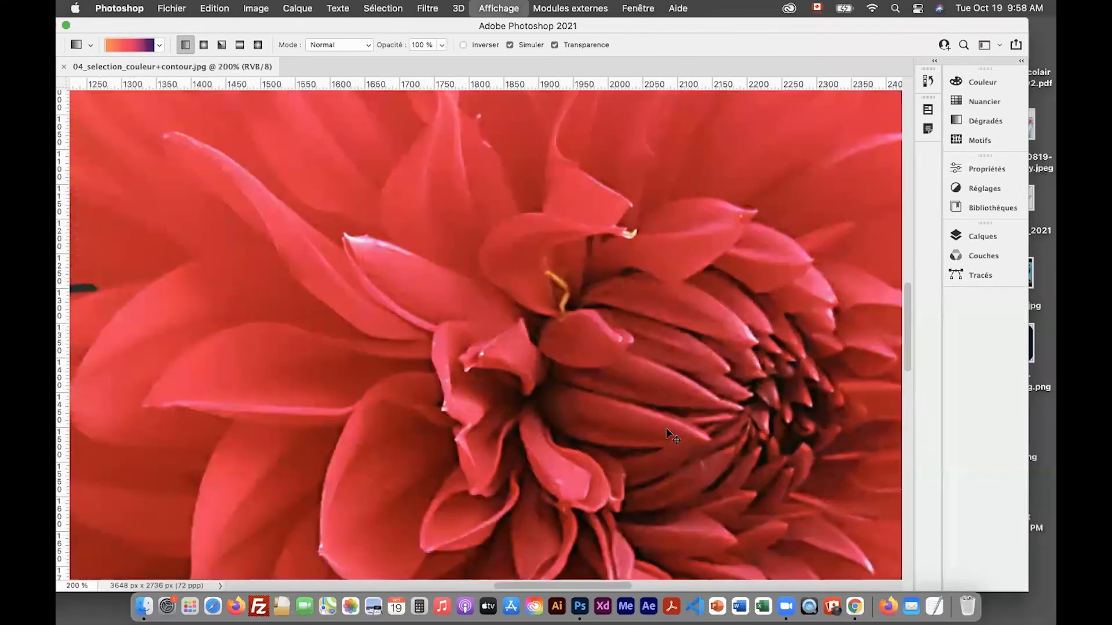
key(super+minus)
key(super+minus)
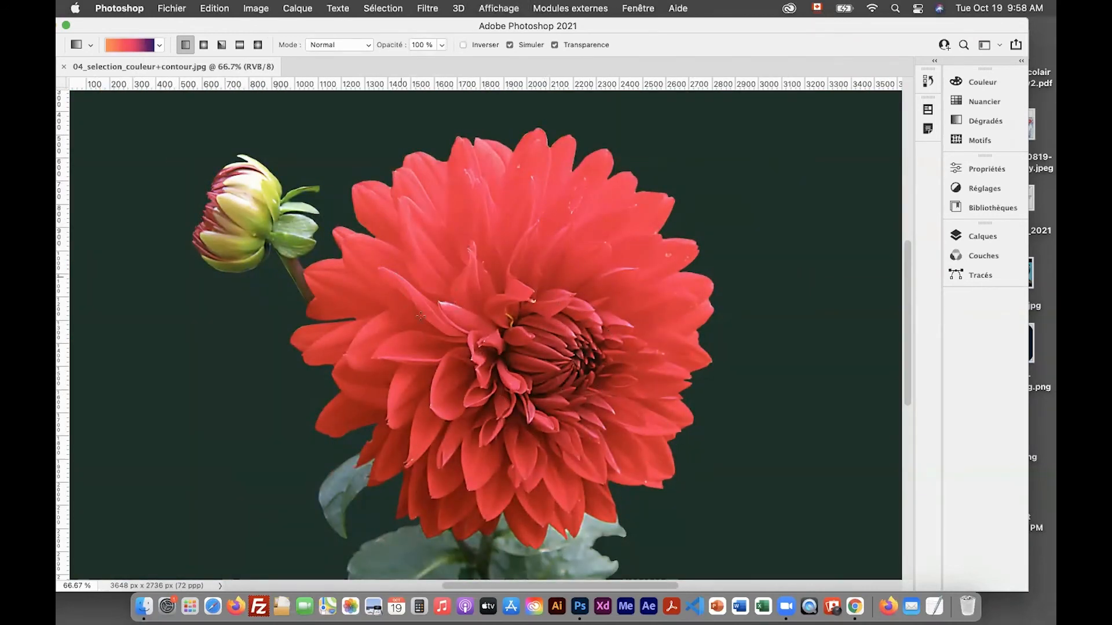
drag(218, 25, 245, 24)
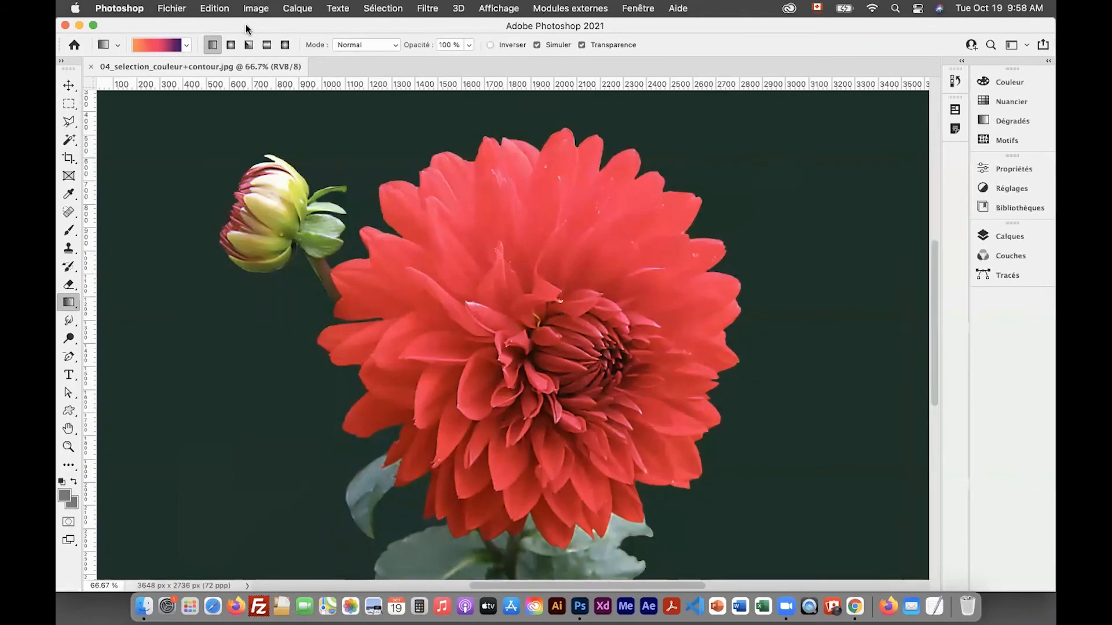
Select the whole red flower head with the Quick Selection tool in add mode at brush size 43
drag(69, 140, 136, 152)
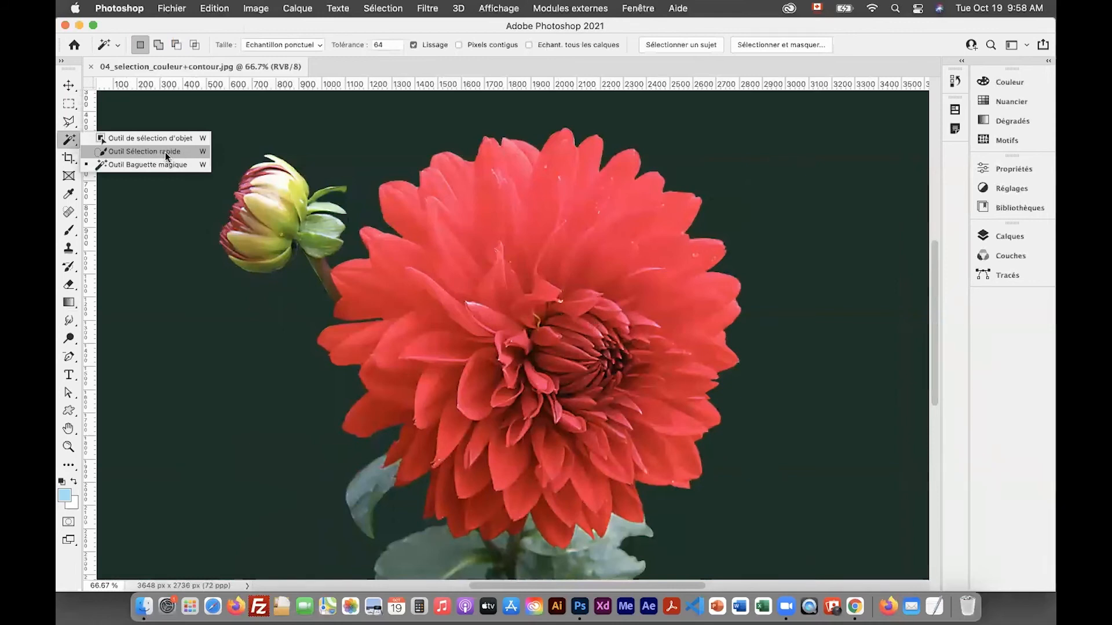
click(165, 151)
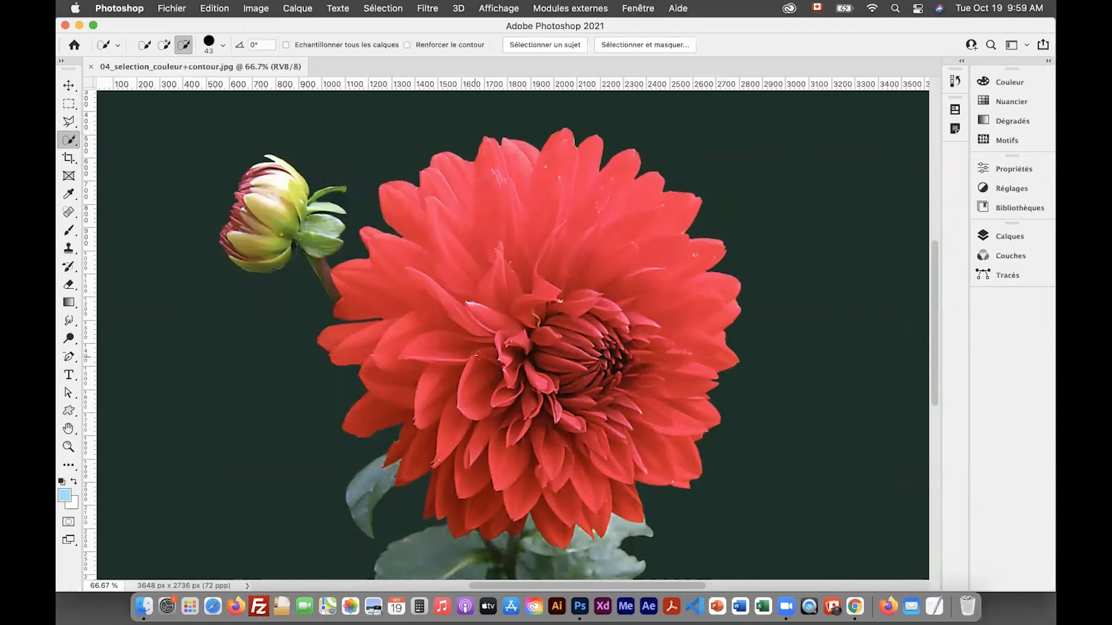
key(shift)
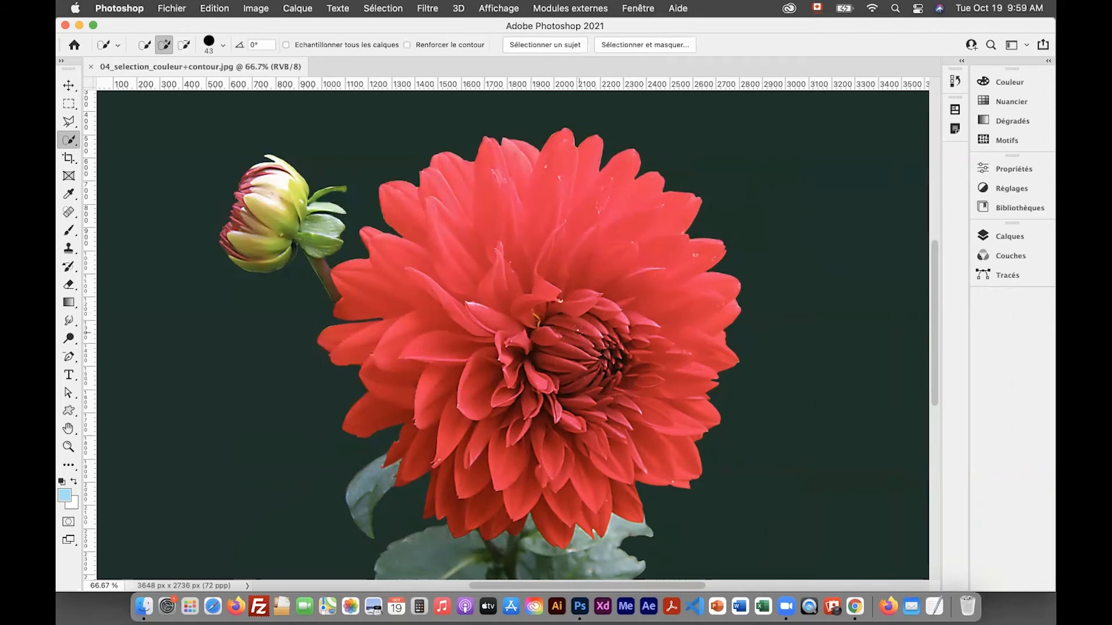
mouse_move(554, 333)
mouse_down()
mouse_move(596, 347)
mouse_move(539, 336)
mouse_move(599, 351)
mouse_move(584, 320)
mouse_move(602, 327)
mouse_move(579, 348)
mouse_move(550, 302)
mouse_move(471, 401)
mouse_up()
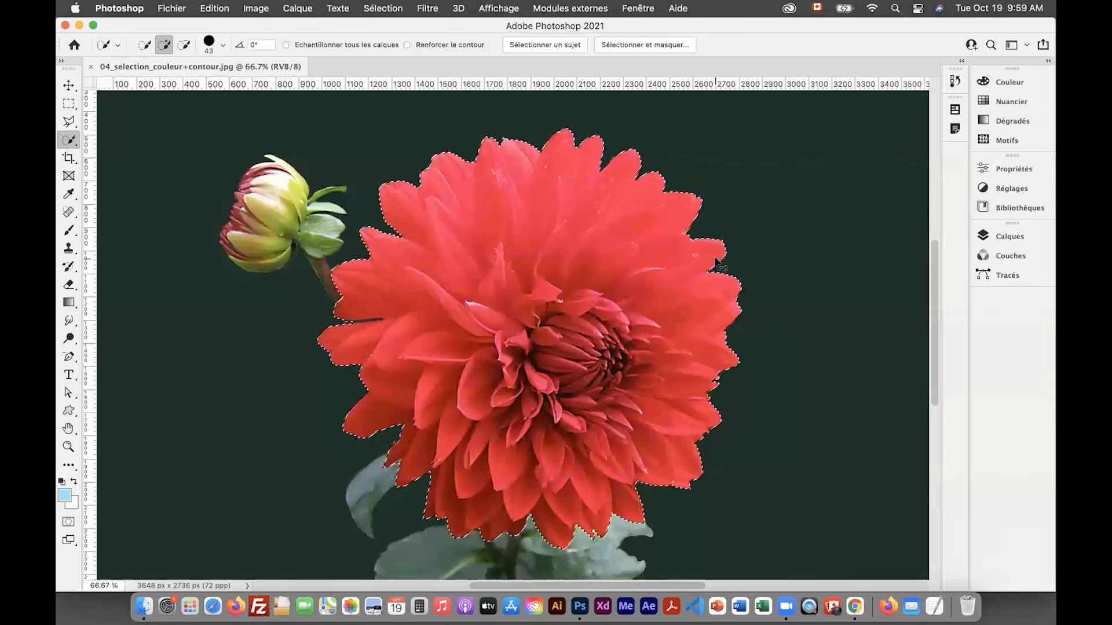
Examine the flower's selection outline up close along the right petals and around the dark gap between the left petals
scroll(745, 285, up, 3)
drag(262, 350, 249, 352)
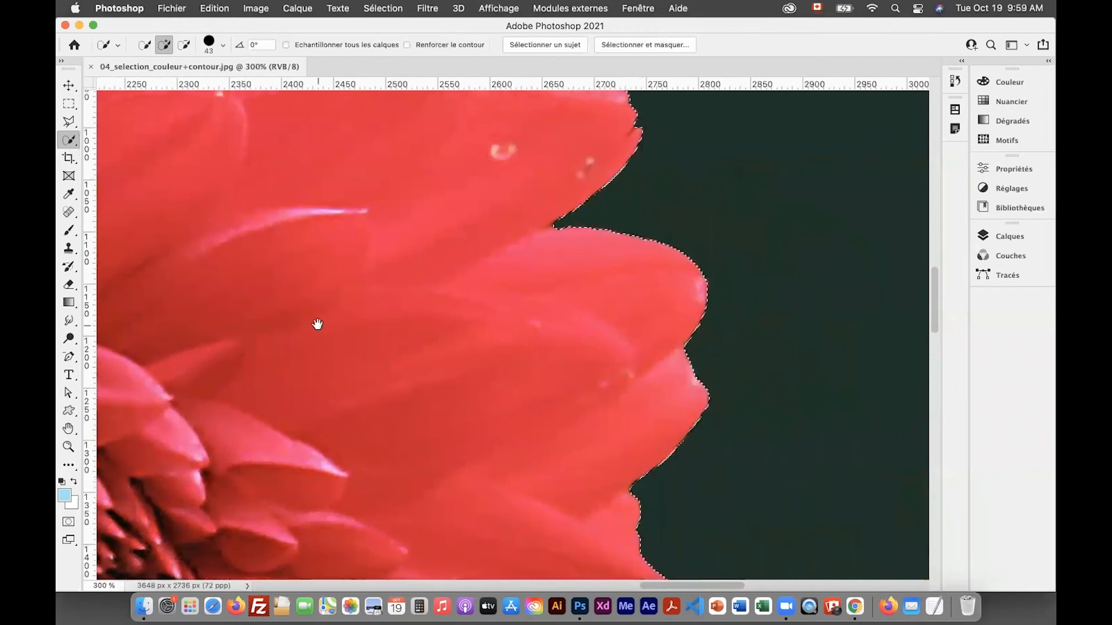
drag(317, 322, 646, 355)
key(super+0)
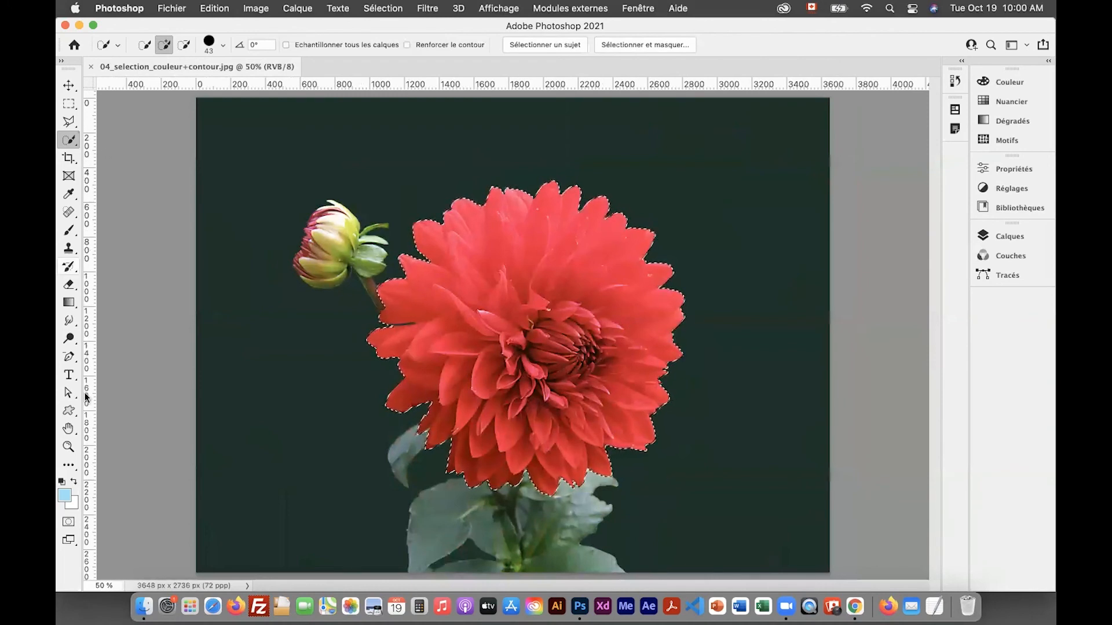
click(68, 447)
drag(351, 296, 474, 391)
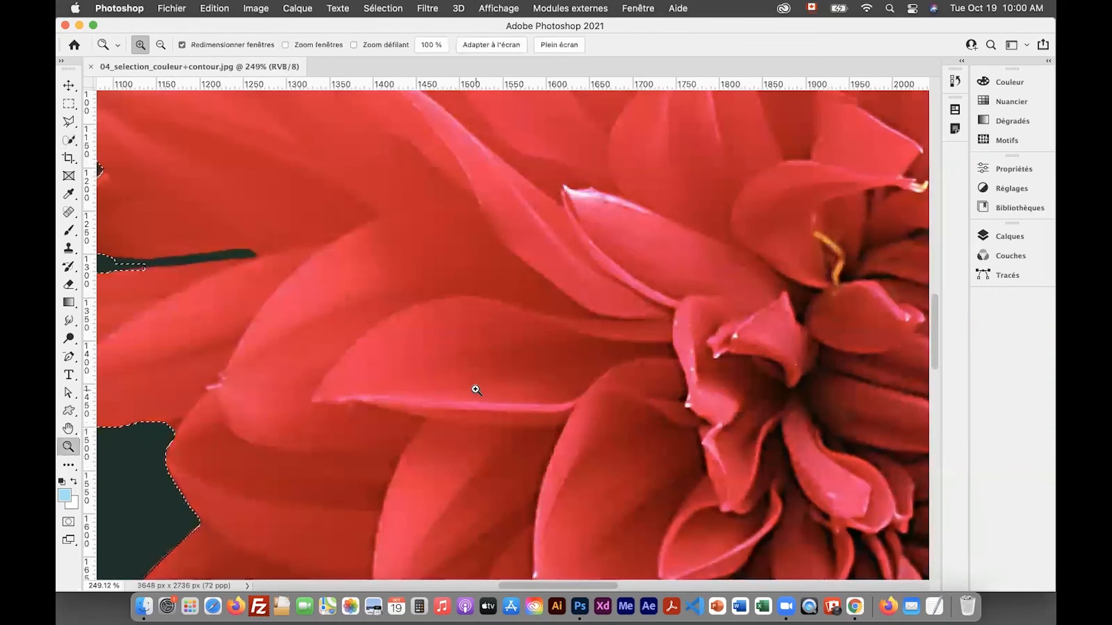
drag(392, 293, 579, 295)
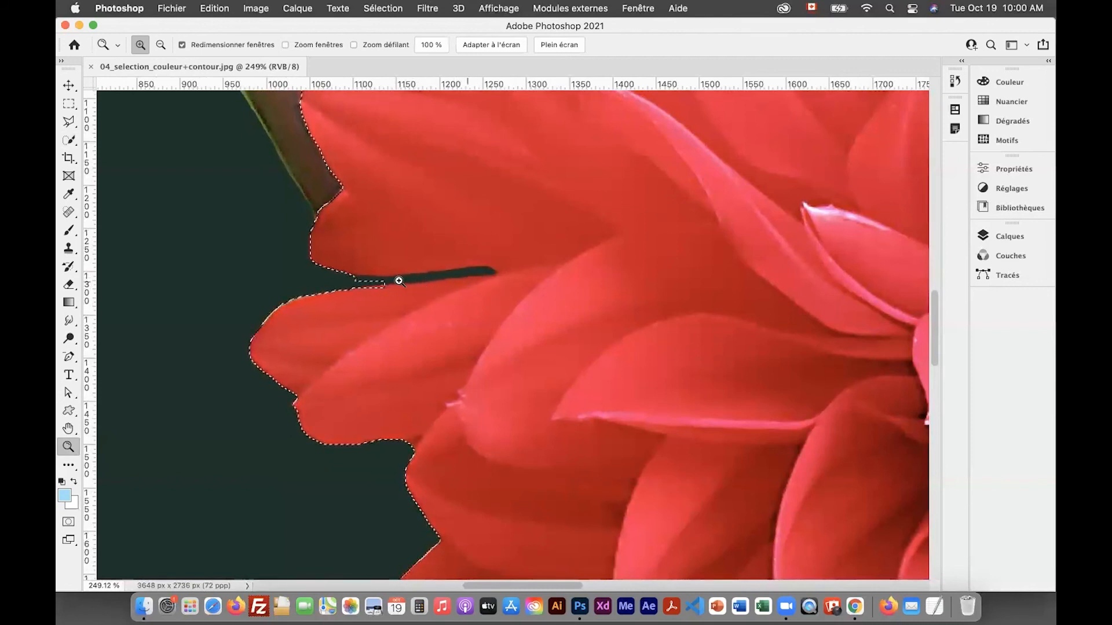
Subtract the dark gap between the left petals from the flower selection with the Quick Selection tool at brush size 4 px
key(w)
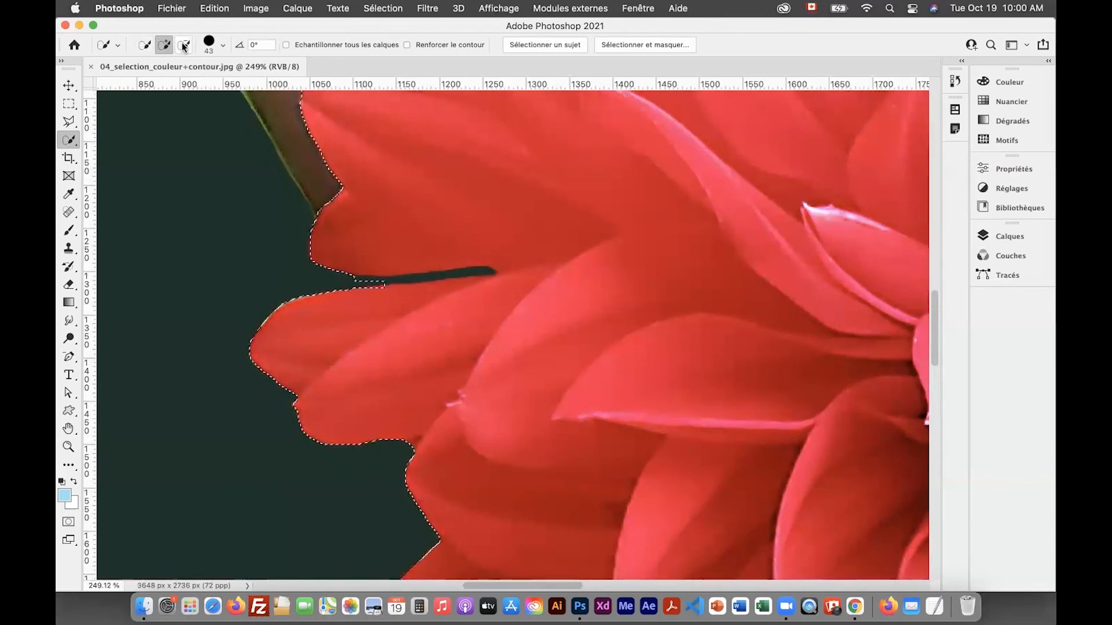
click(183, 47)
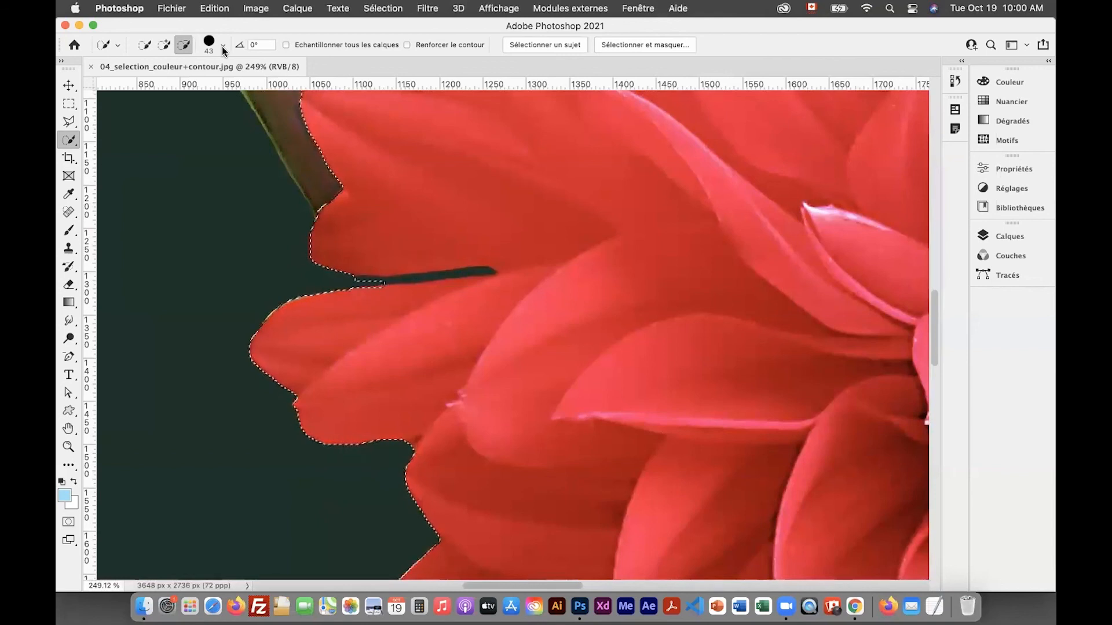
click(221, 45)
drag(173, 79, 151, 79)
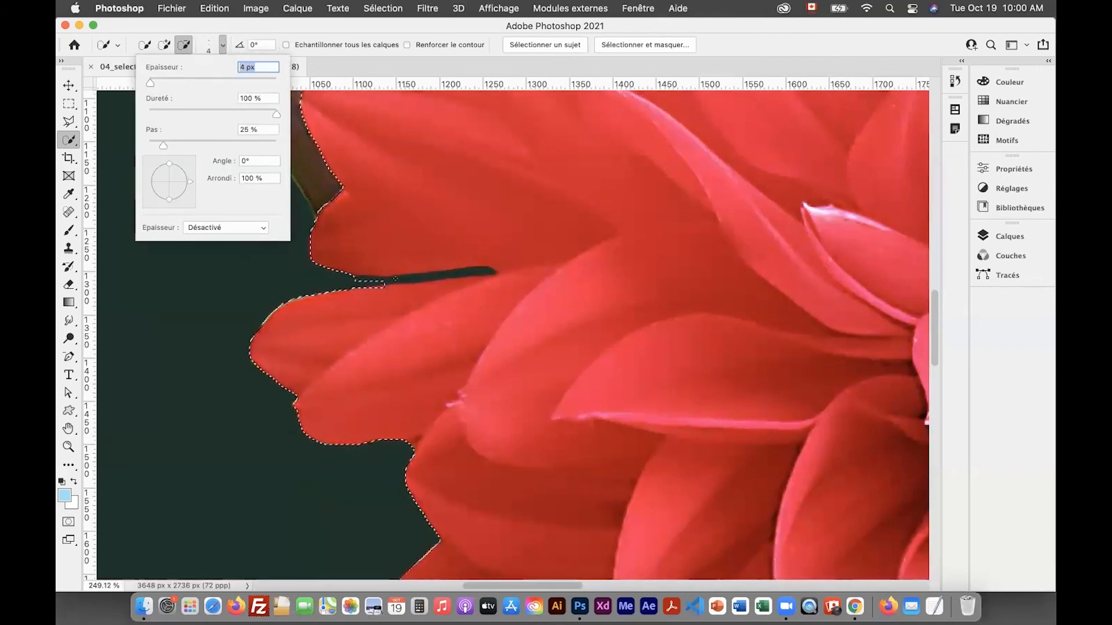
scroll(395, 282, up, 8)
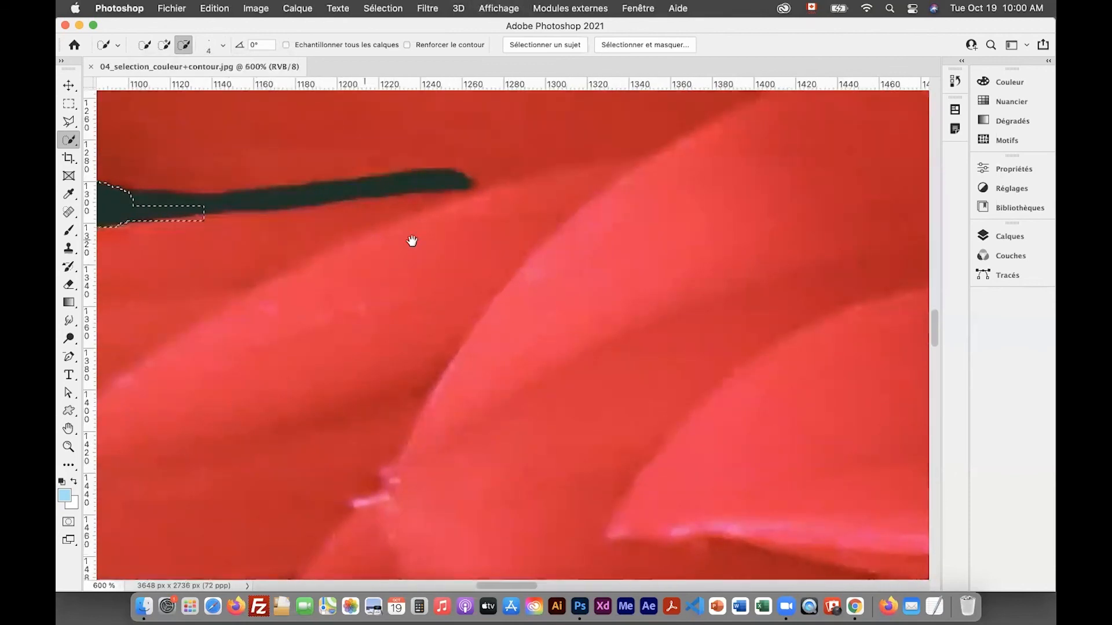
scroll(413, 241, left, 5)
mouse_move(324, 205)
mouse_down()
mouse_move(282, 205)
mouse_move(567, 189)
mouse_move(484, 196)
mouse_up()
Add the petal edge just below the dark gap back to the selection with the Quick Selection tool in add mode
click(163, 44)
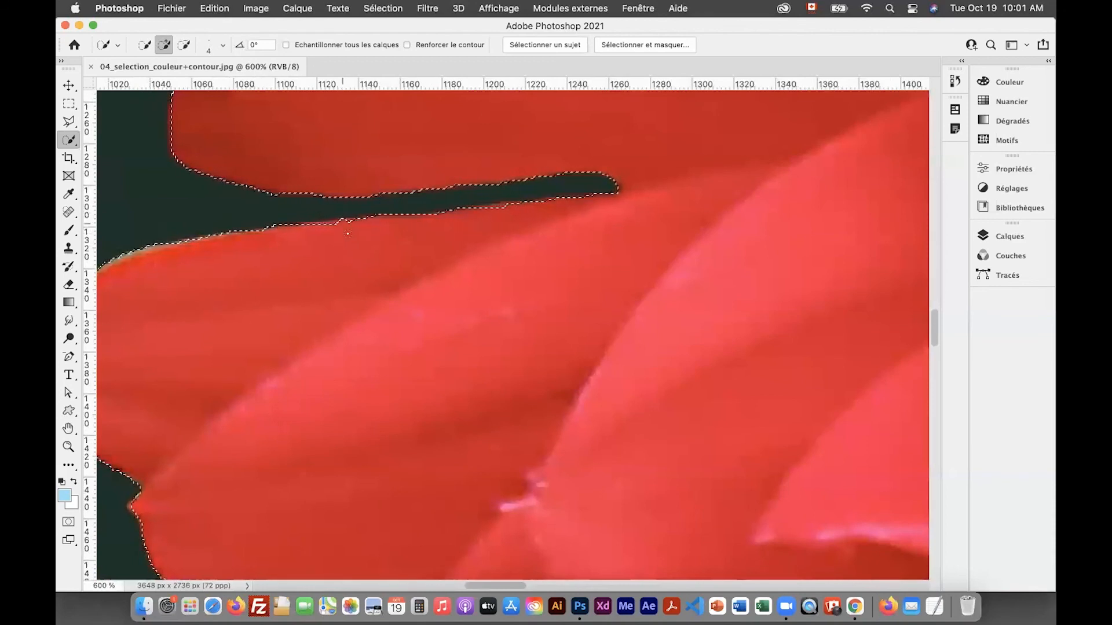
mouse_move(347, 226)
mouse_down()
mouse_move(304, 230)
mouse_move(655, 204)
mouse_move(531, 218)
mouse_move(499, 207)
mouse_move(560, 219)
mouse_up()
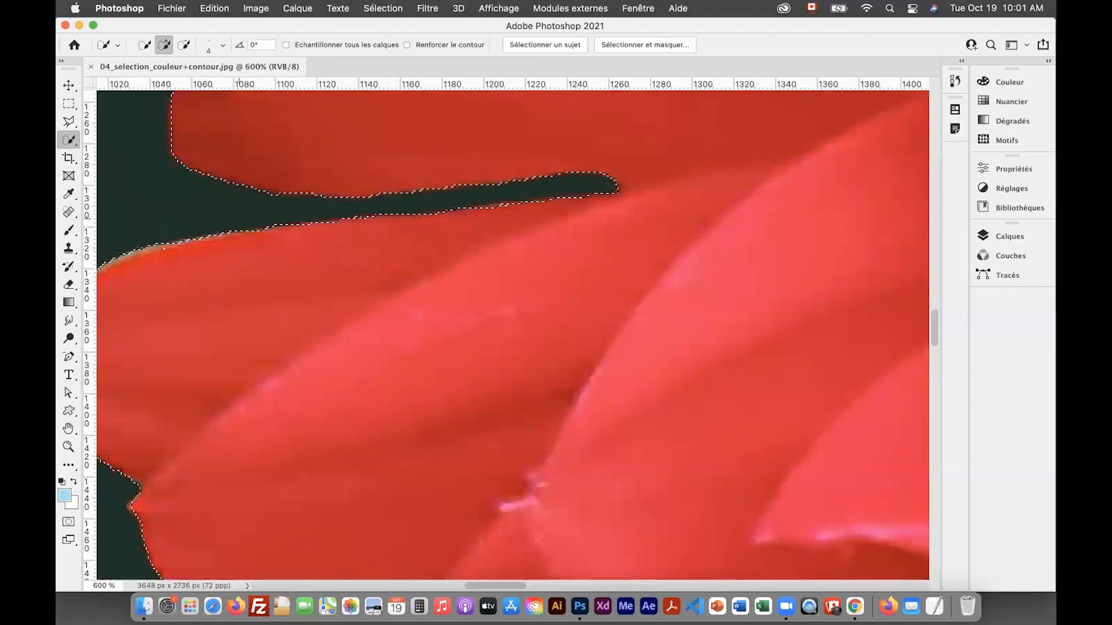
double_click(68, 429)
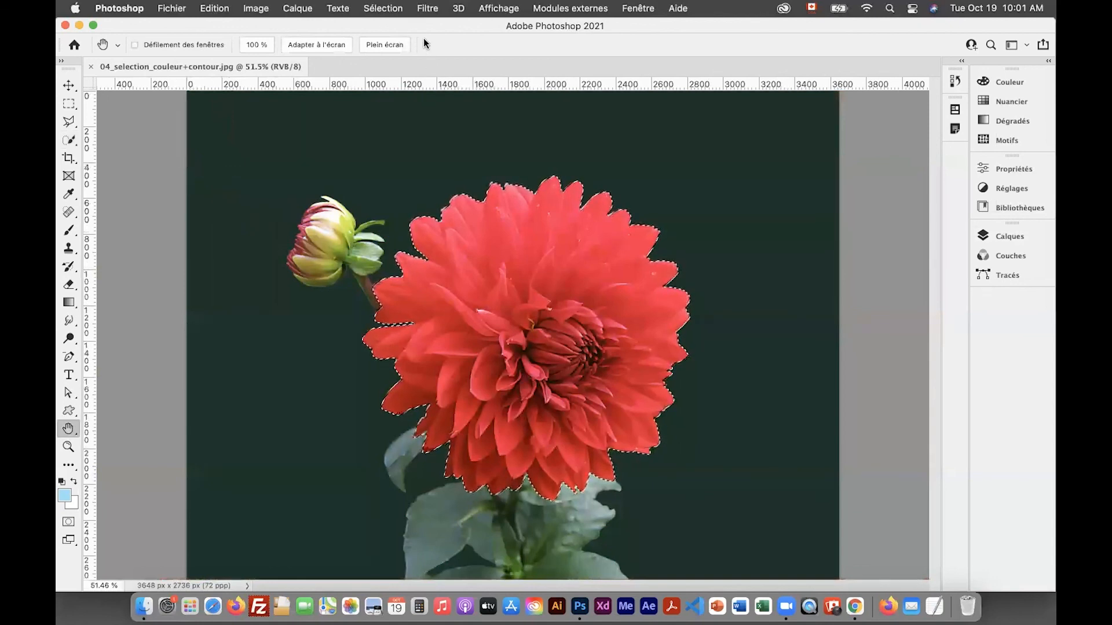
Create a new layer above Arrière-plan and name it degradé
click(999, 241)
click(927, 551)
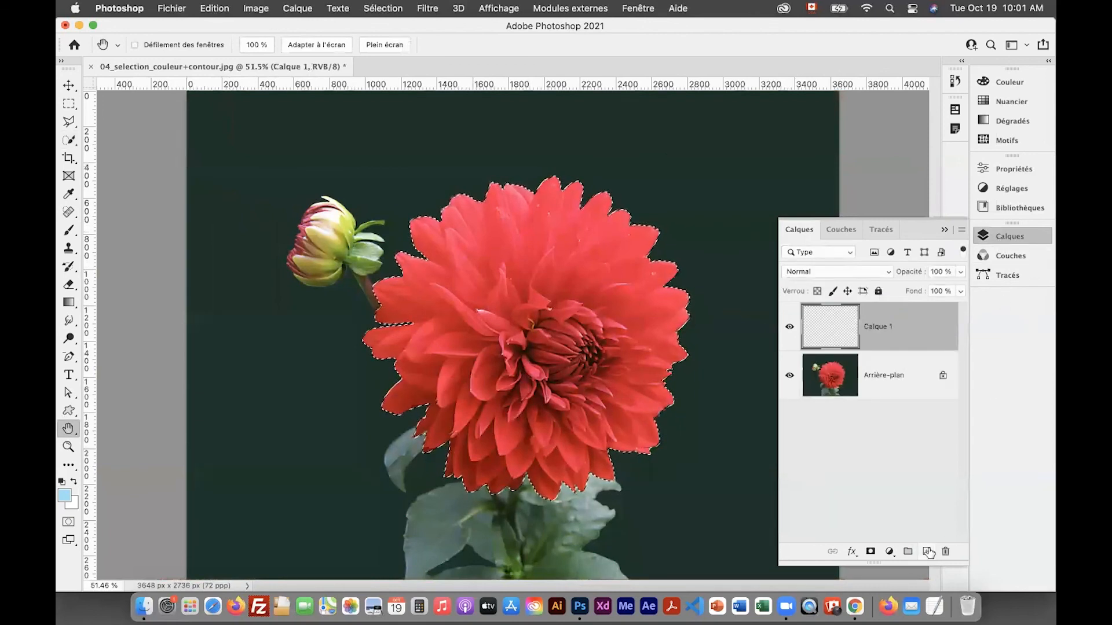
double_click(876, 328)
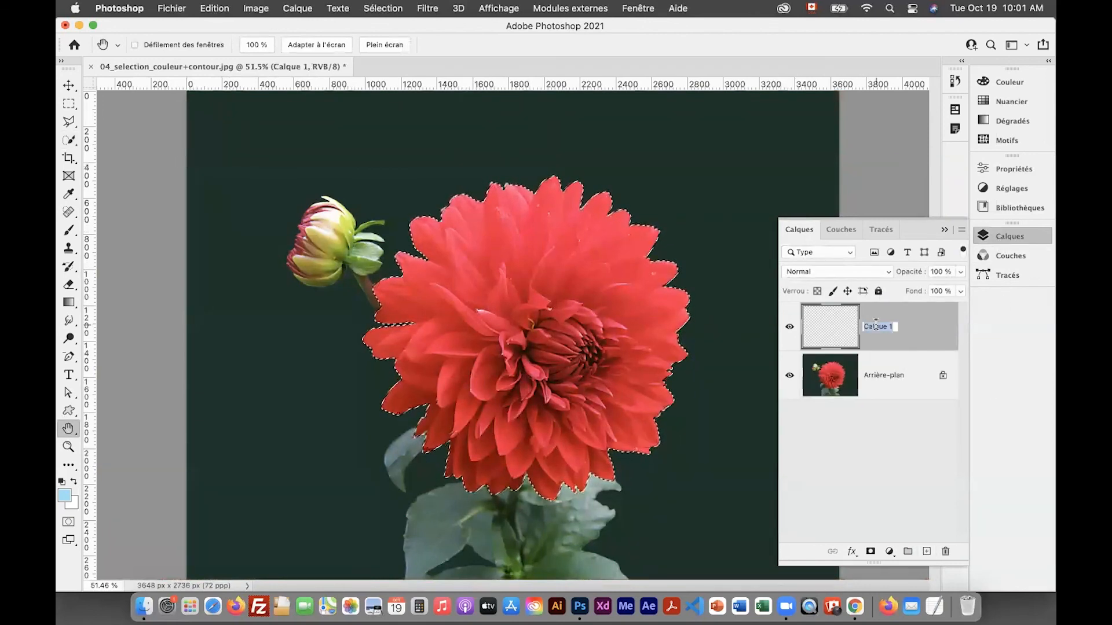
text(degradé)
key(Return)
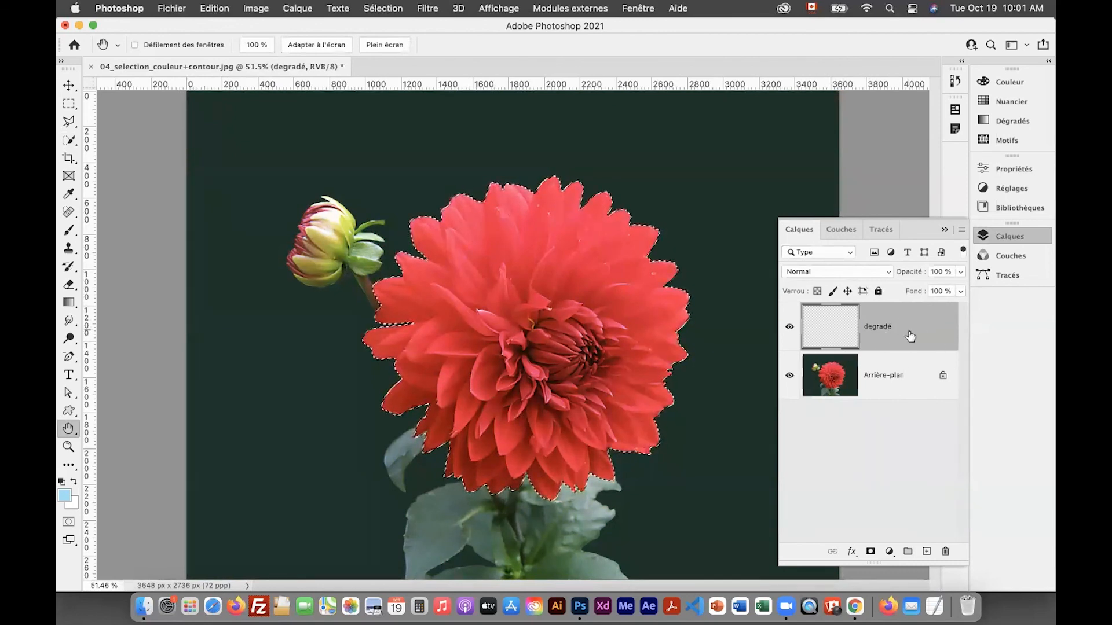
Fill the selected flower on the degradé layer with a diagonal orange-to-purple linear gradient from upper left to lower right, and deselect
key(g)
drag(504, 284, 647, 427)
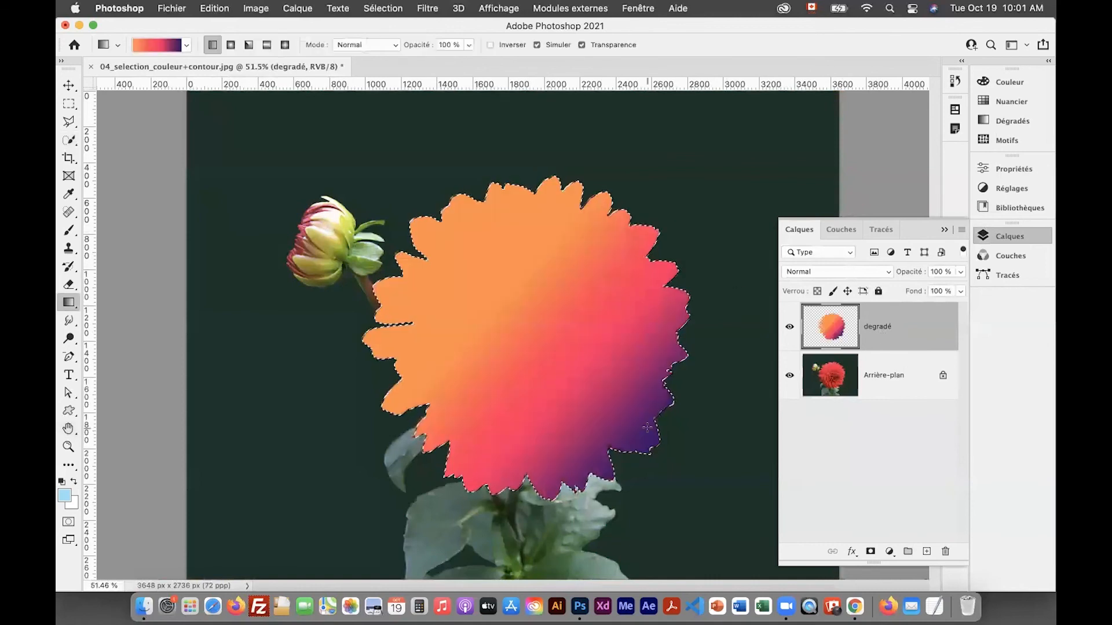
key(super+d)
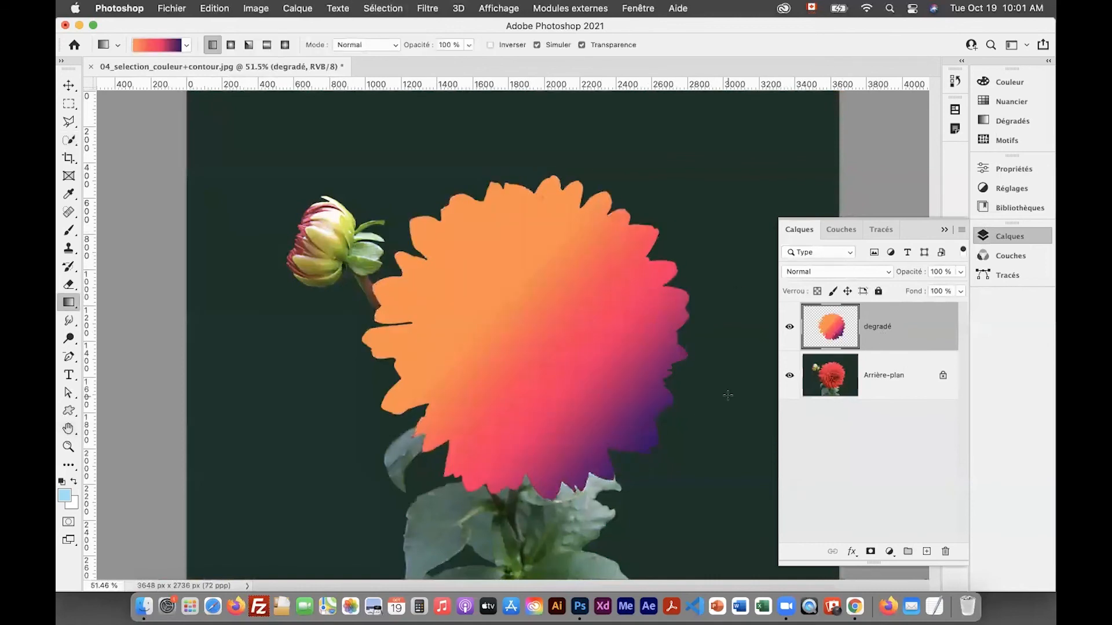